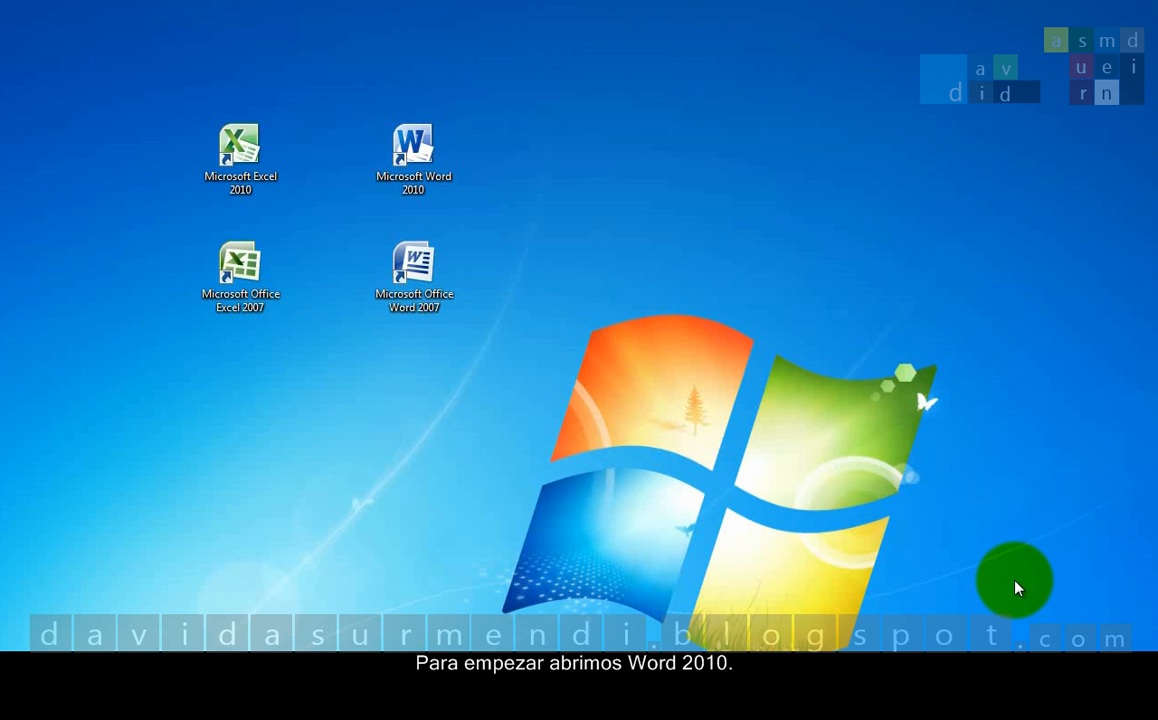
# Start Microsoft Word 2010, open "Word 2010. Formato Fuente 2ª Parte.docx" from Documents, and enable editing.
pyautogui.doubleClick(450, 168)
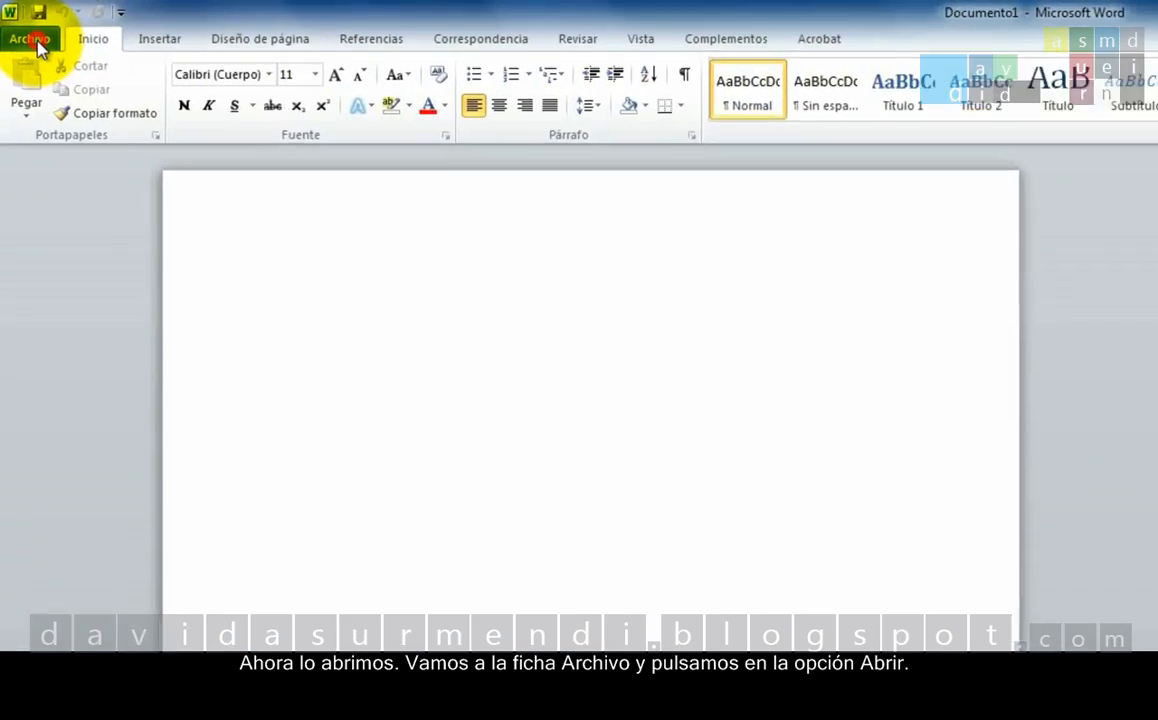
pyautogui.click(22, 22)
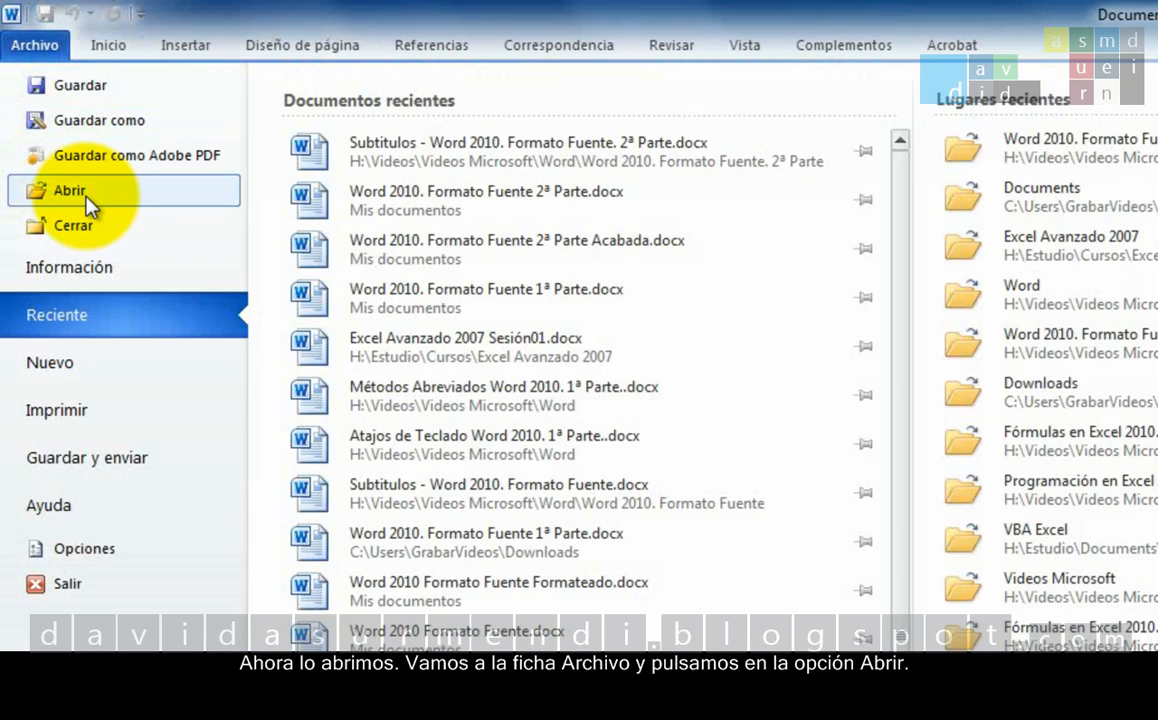
pyautogui.click(86, 202)
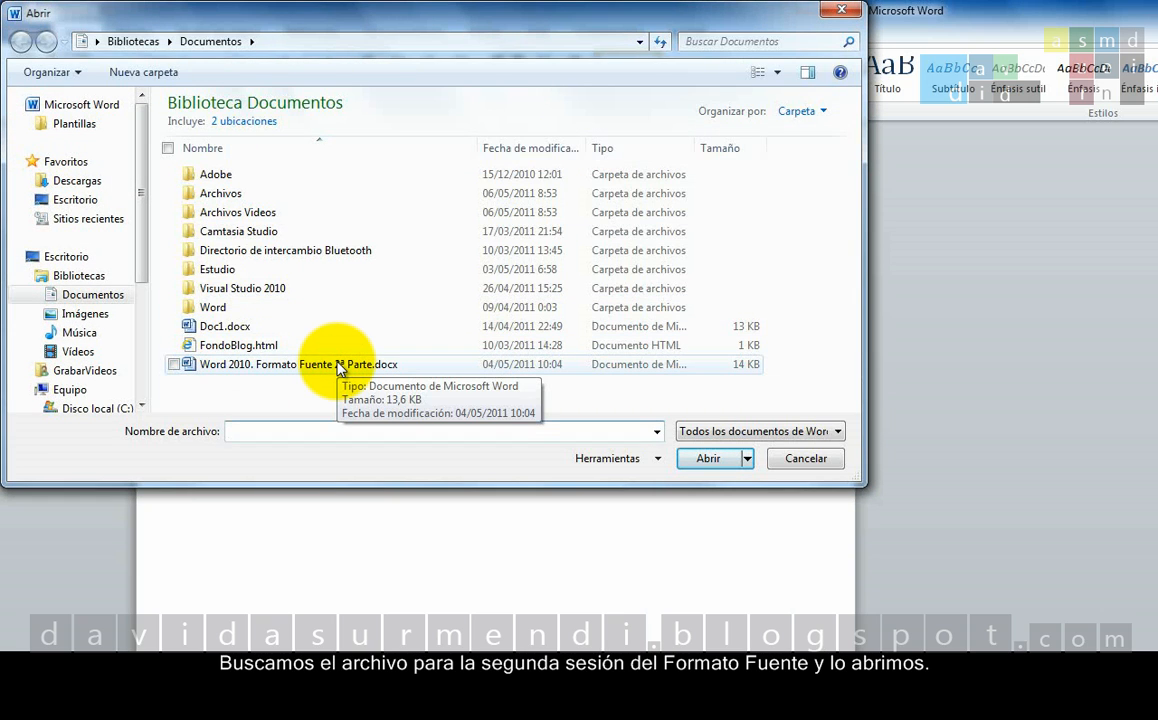
pyautogui.click(338, 366)
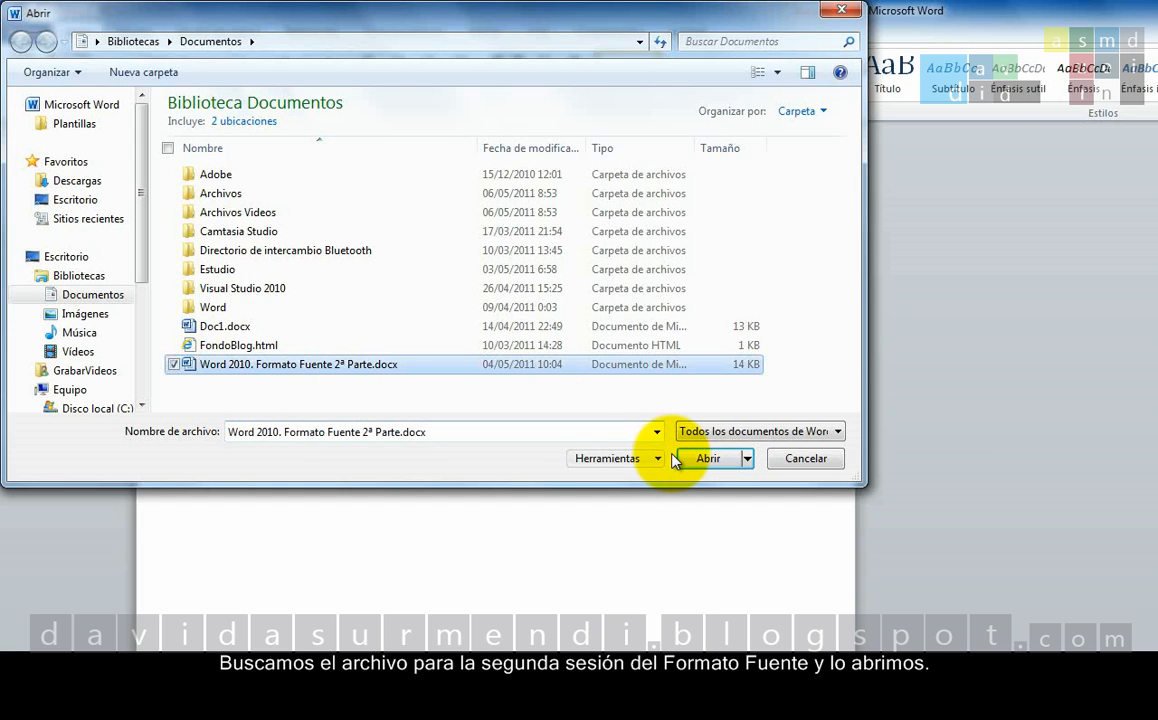
pyautogui.click(706, 460)
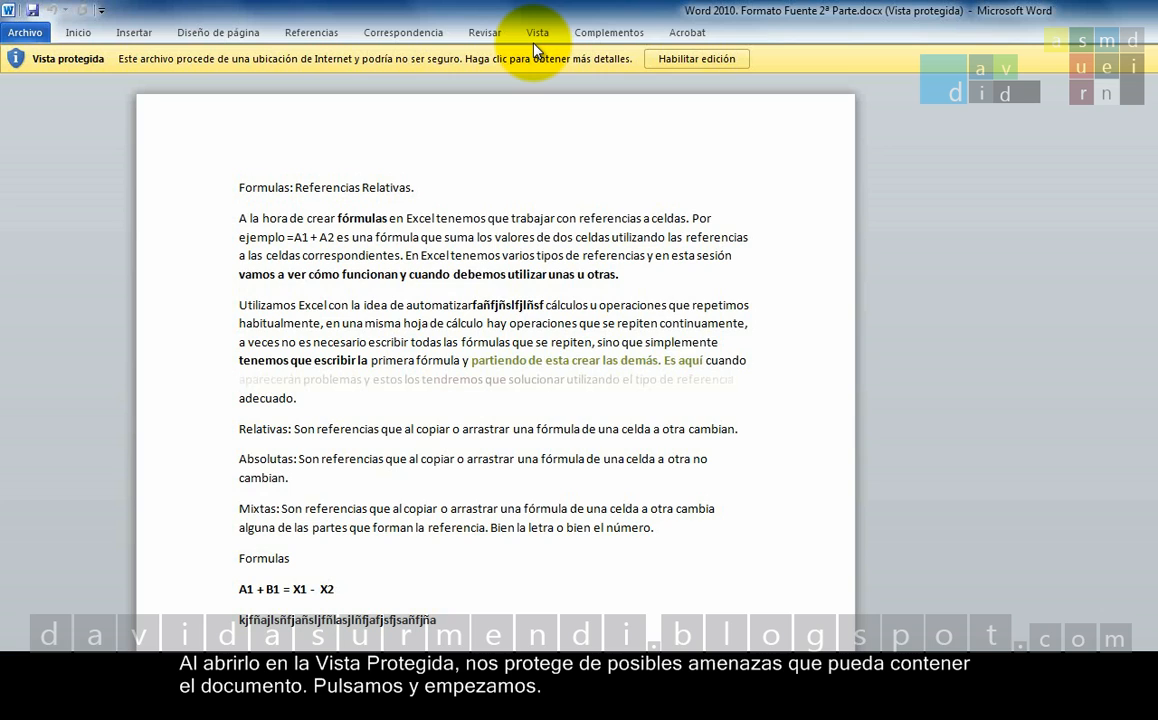
pyautogui.click(665, 60)
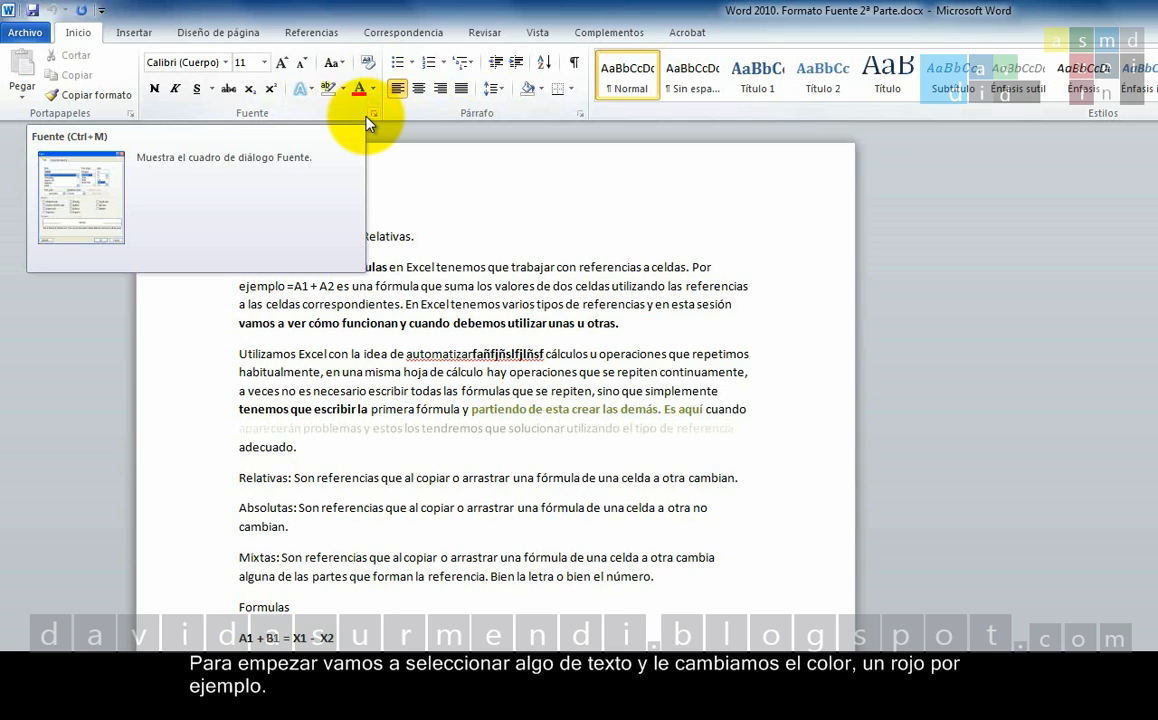
# Colour the word "habitualmente" in the second paragraph with the standard dark red and deselect it.
pyautogui.doubleClick(245, 373)
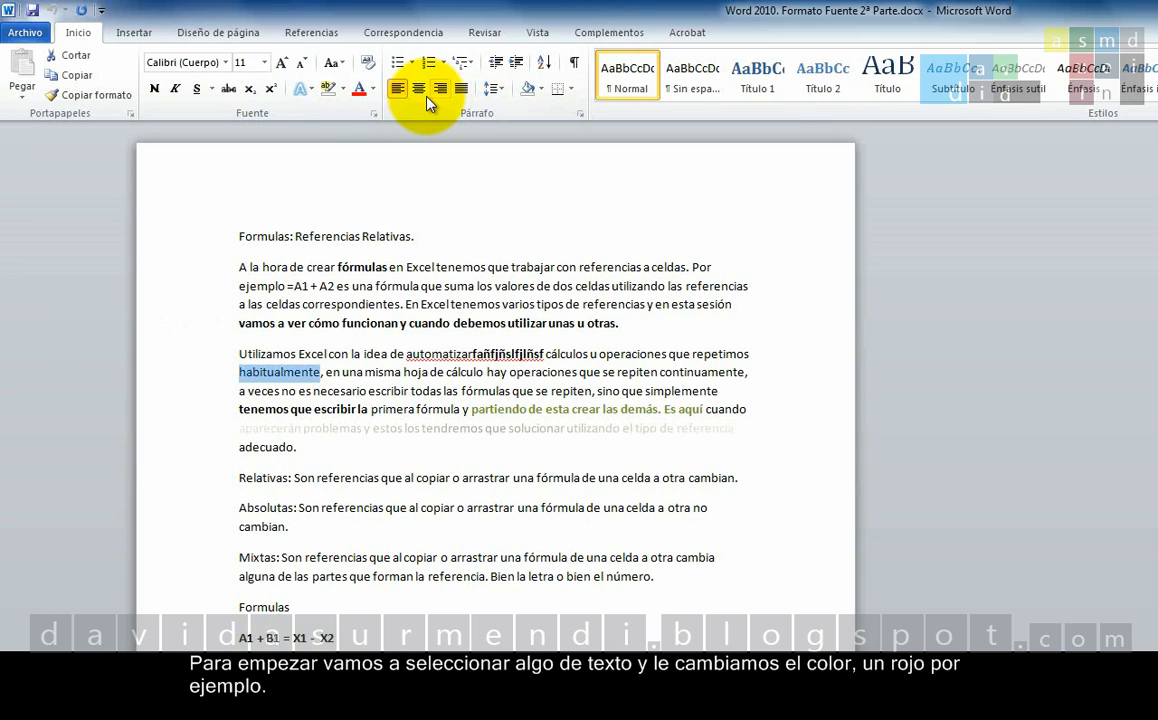
pyautogui.click(374, 90)
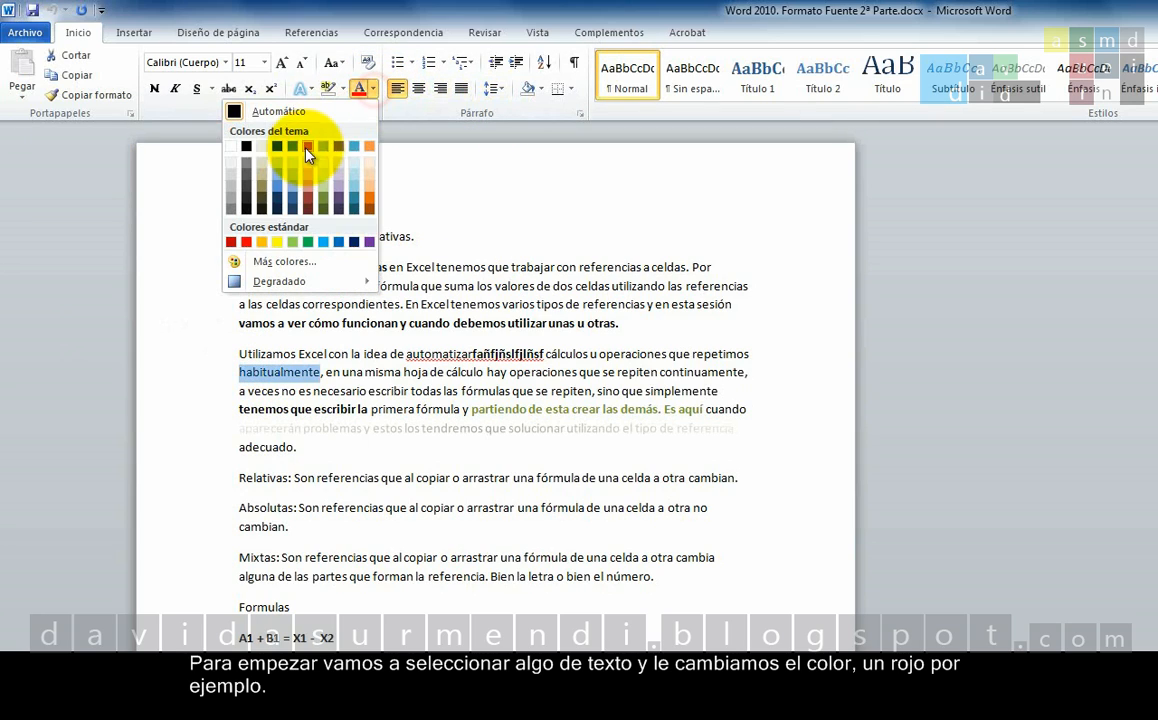
pyautogui.click(233, 242)
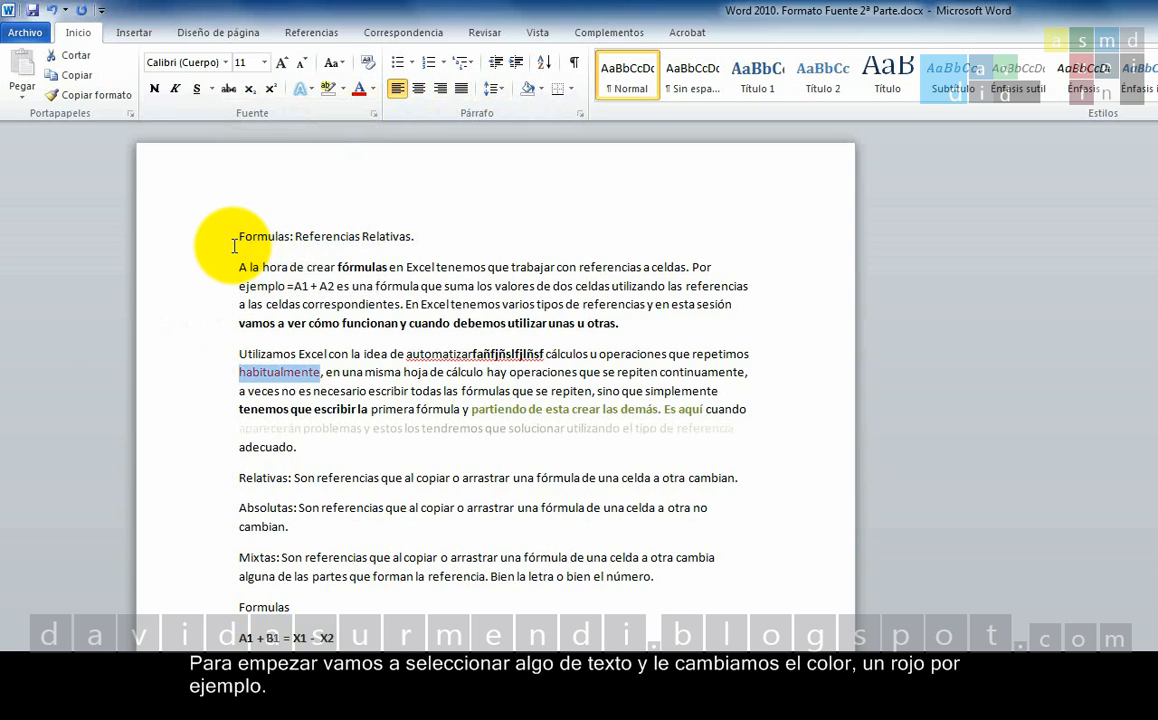
pyautogui.click(346, 391)
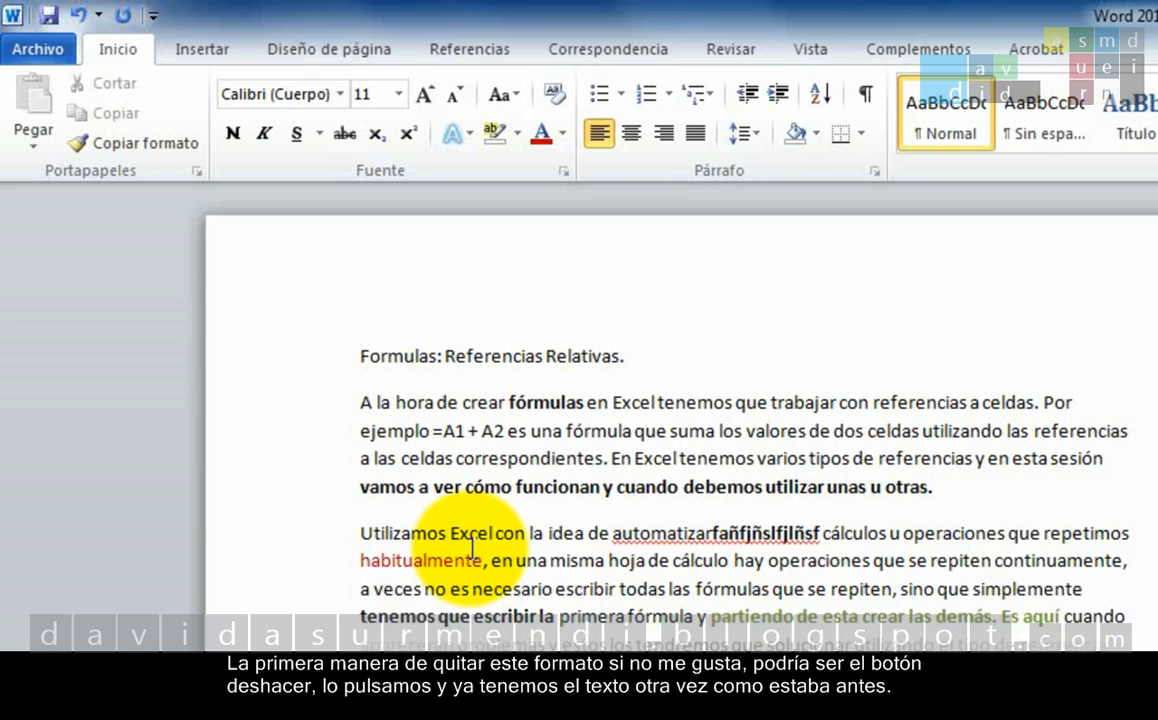
# Undo the red font colour on "habitualmente" and redo it.
pyautogui.click(79, 15)
pyautogui.click(575, 570)
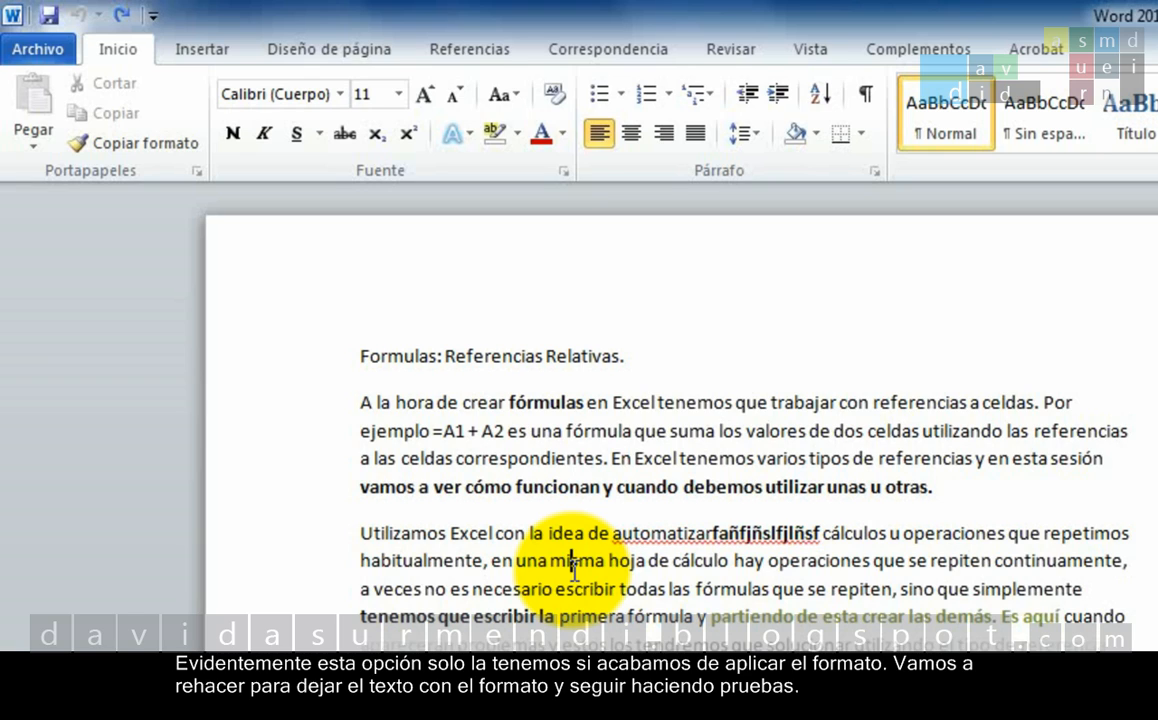
pyautogui.click(124, 16)
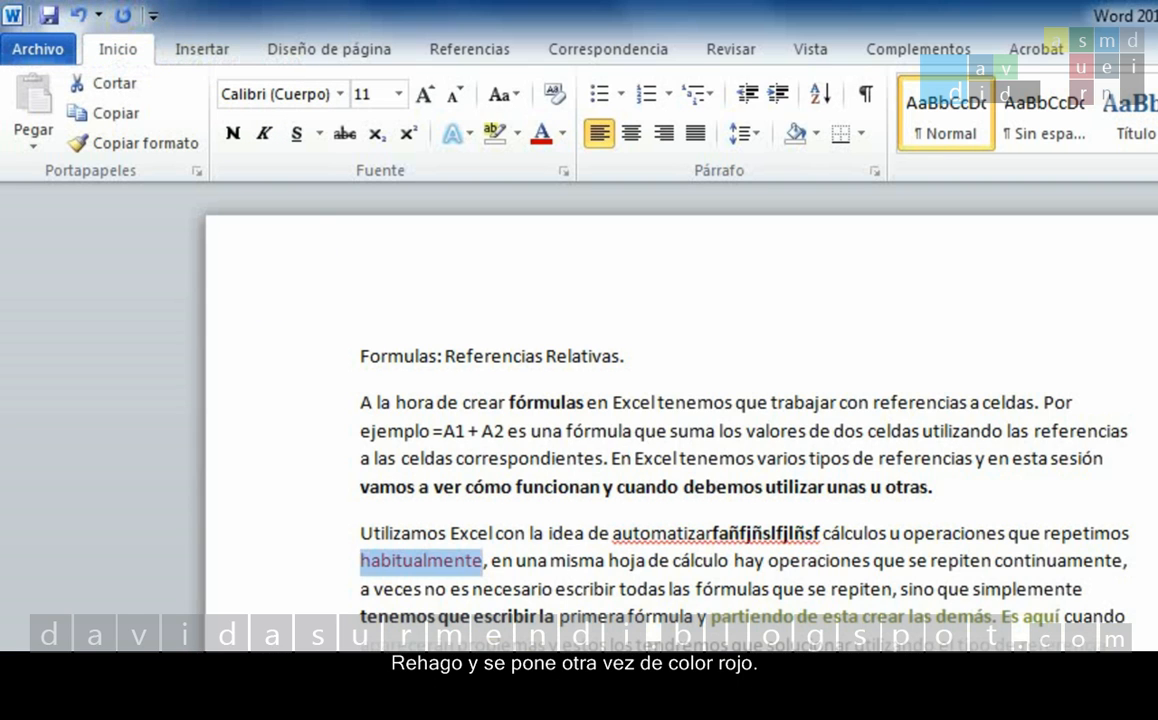
pyautogui.click(433, 575)
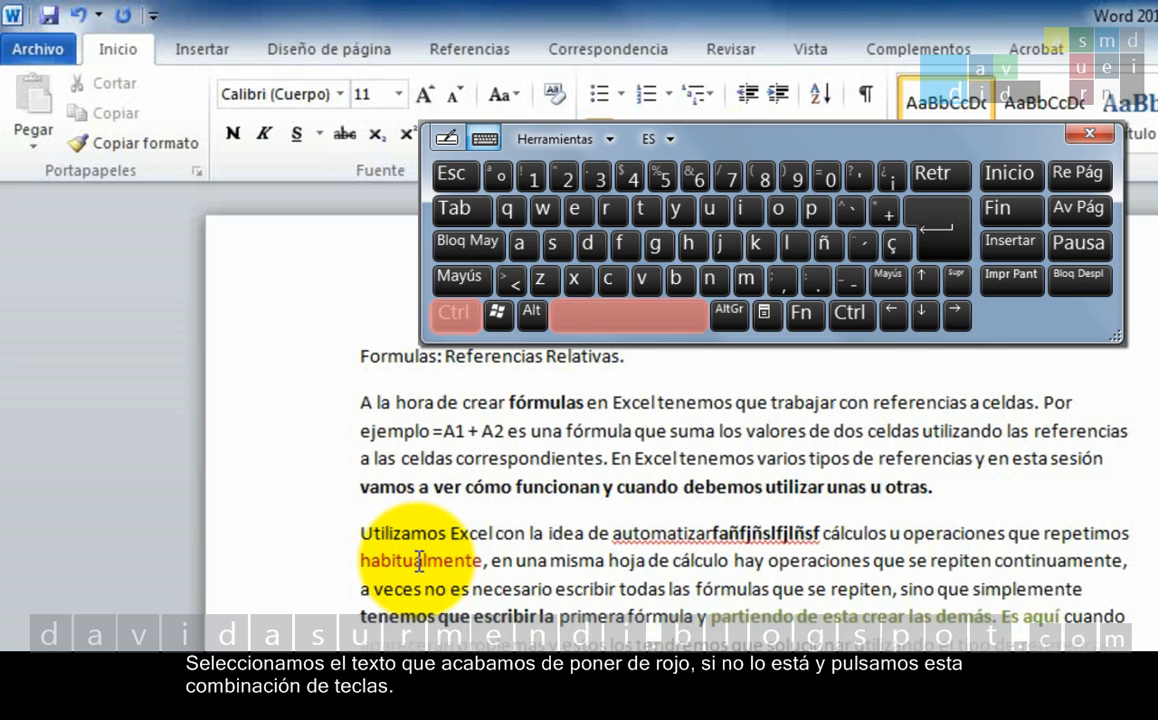
# Clear the character formatting of the red word "habitualmente" and undo the clearing.
pyautogui.doubleClick(419, 560)
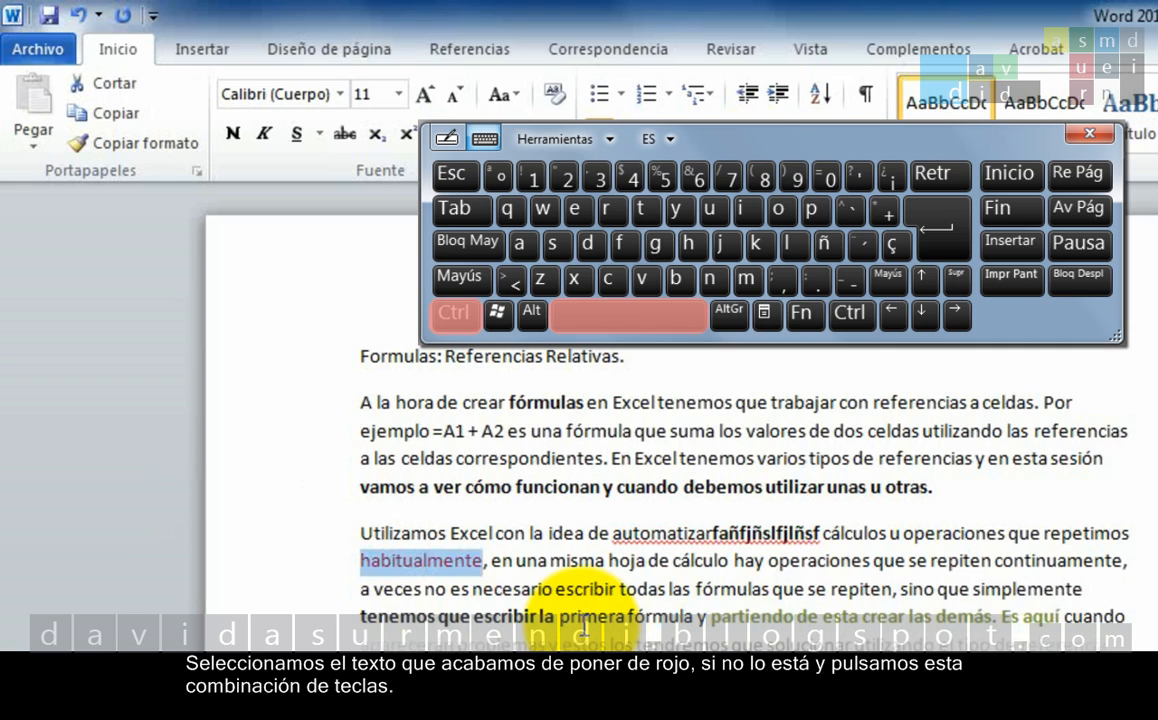
pyautogui.click(620, 588)
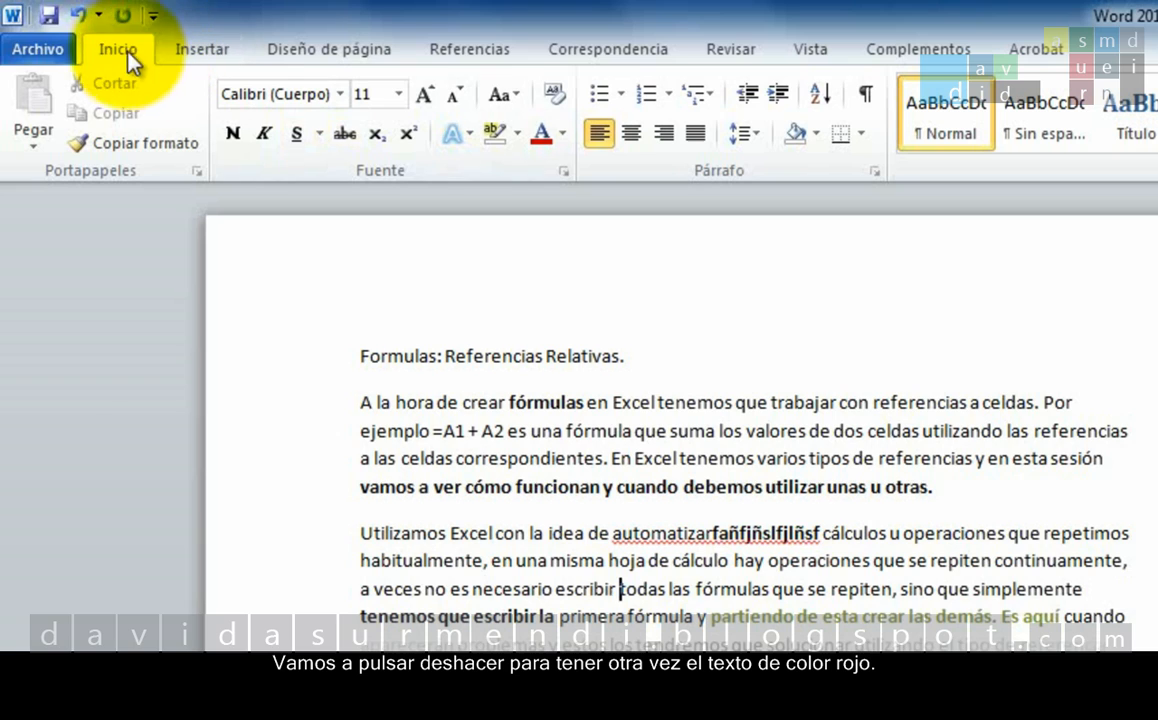
pyautogui.click(76, 14)
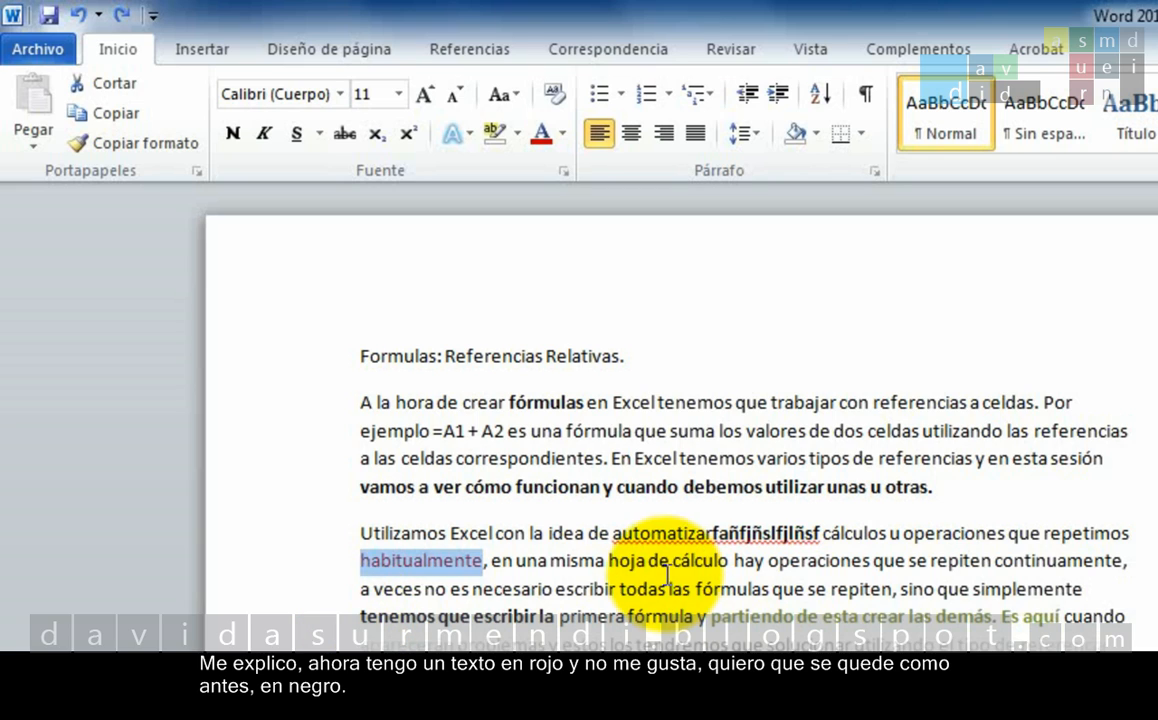
# Set the font colour of "habitualmente" to Automático and deselect the word.
pyautogui.click(425, 575)
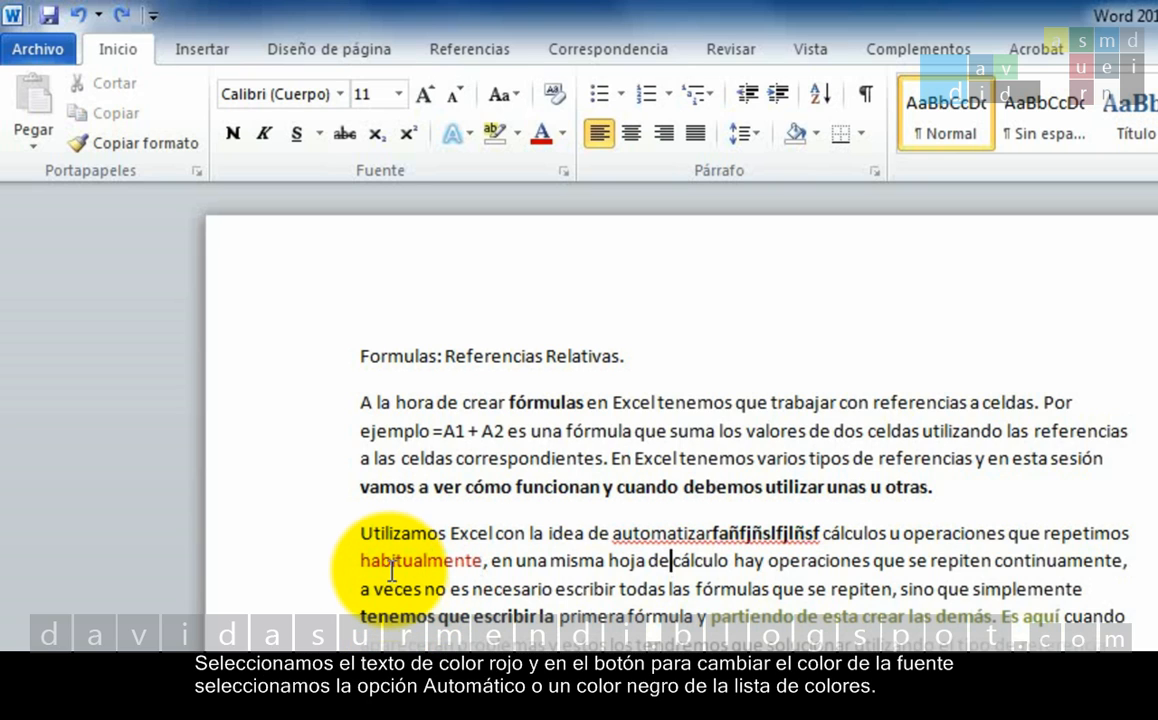
pyautogui.doubleClick(394, 562)
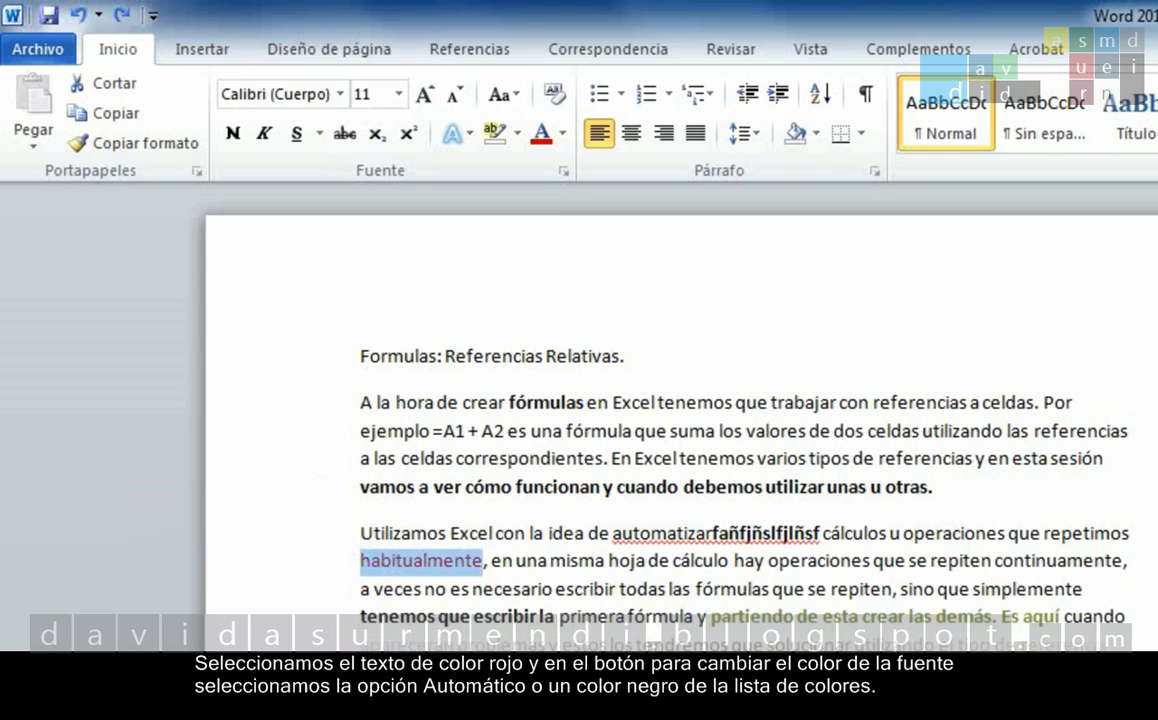
pyautogui.click(563, 133)
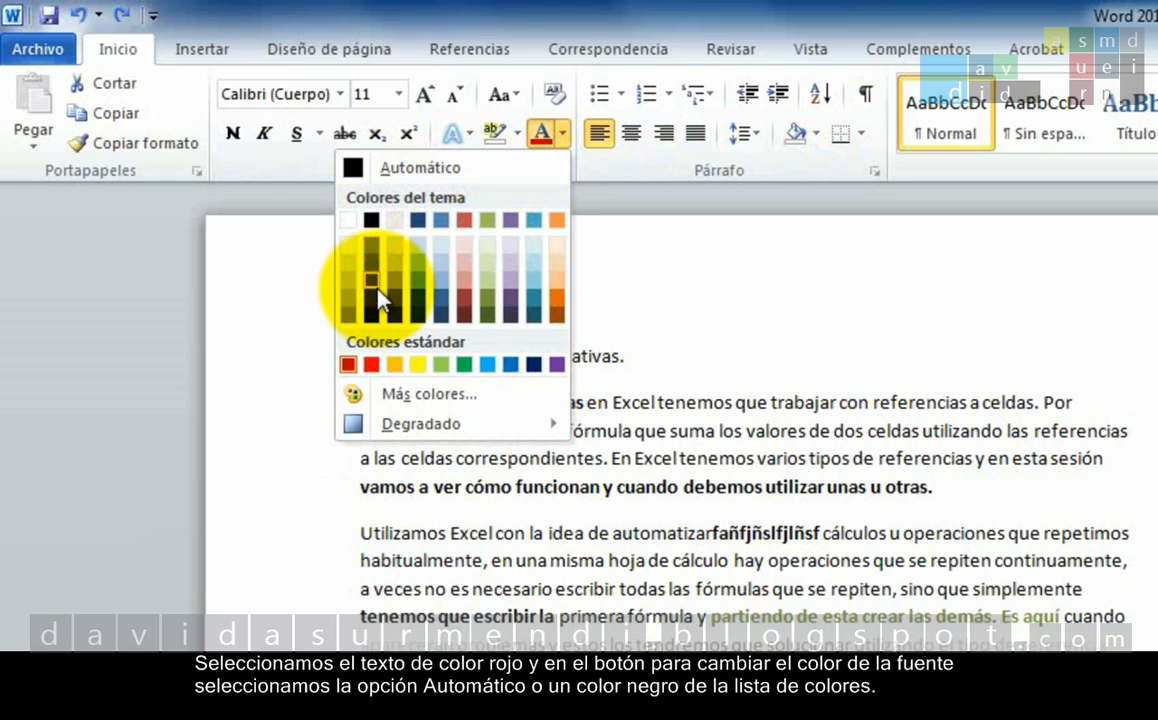
pyautogui.click(458, 170)
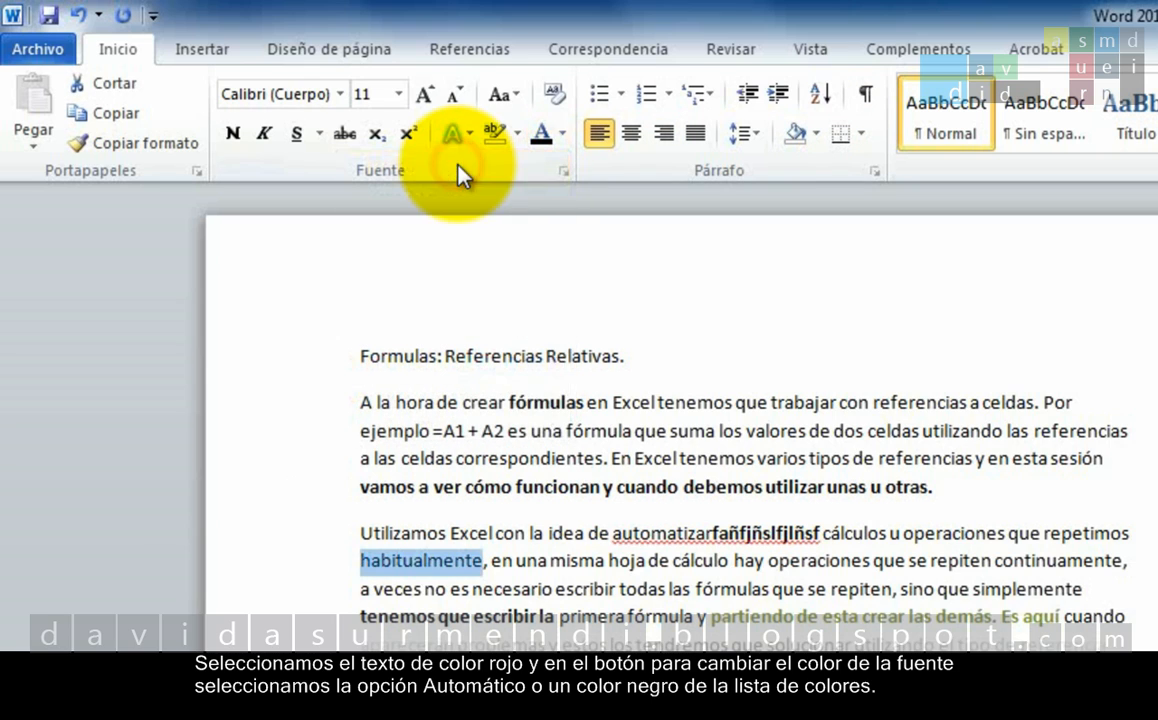
pyautogui.click(582, 562)
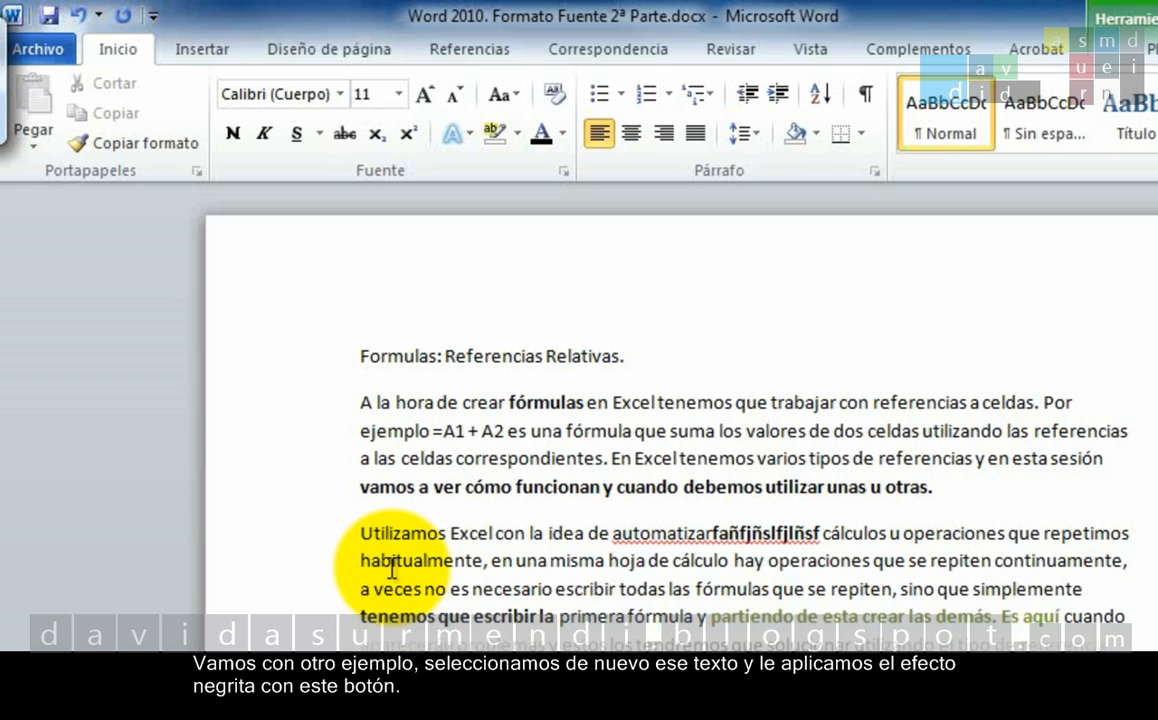
# Make the word "habitualmente" bold and deselect it.
pyautogui.doubleClick(390, 565)
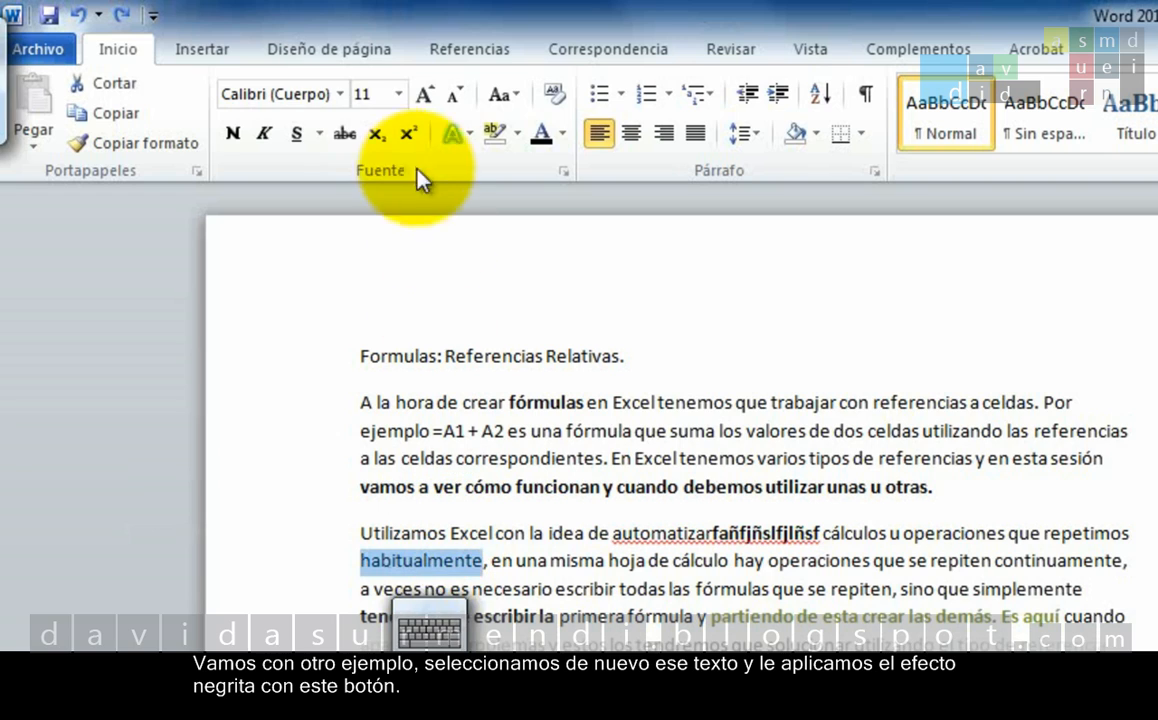
pyautogui.click(236, 135)
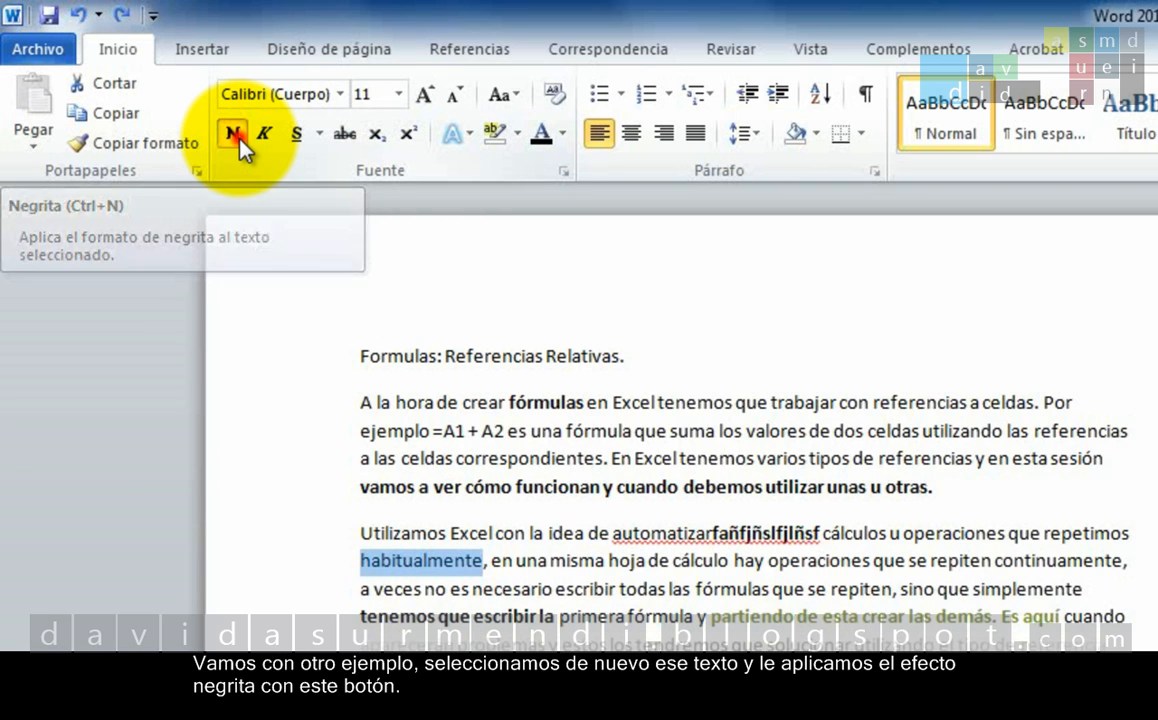
pyautogui.click(566, 561)
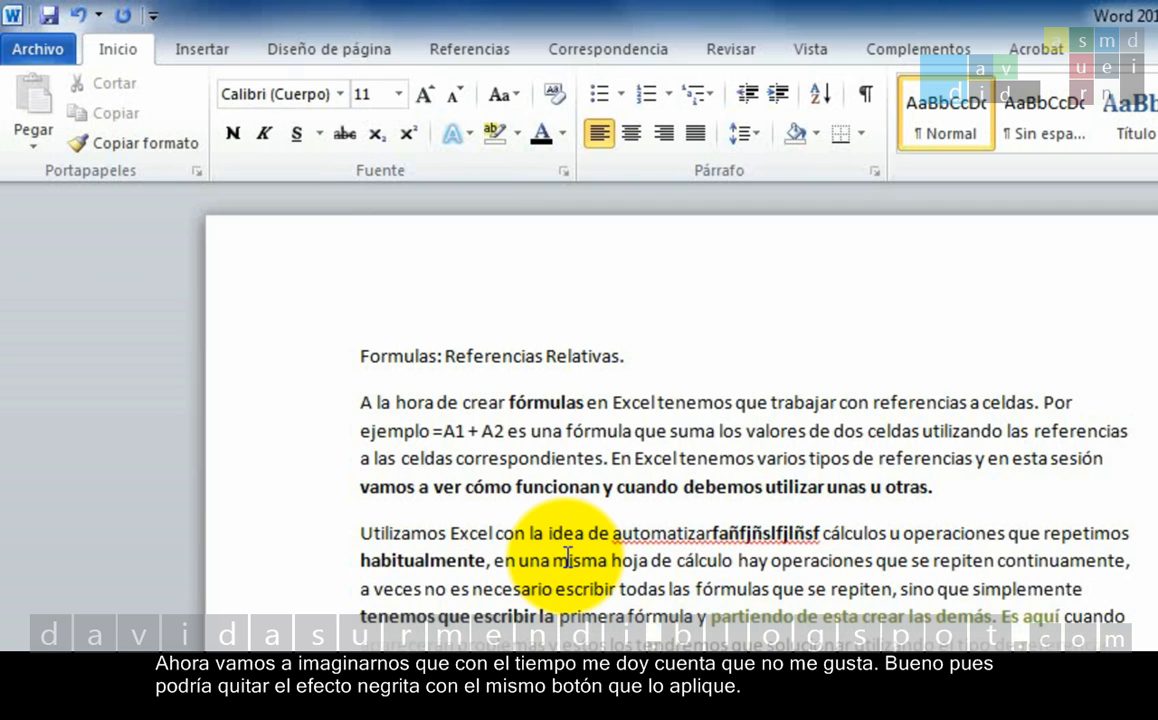
# Remove bold from "habitualmente", toggle it on and off twice more, and leave the word non-bold and deselected.
pyautogui.doubleClick(427, 560)
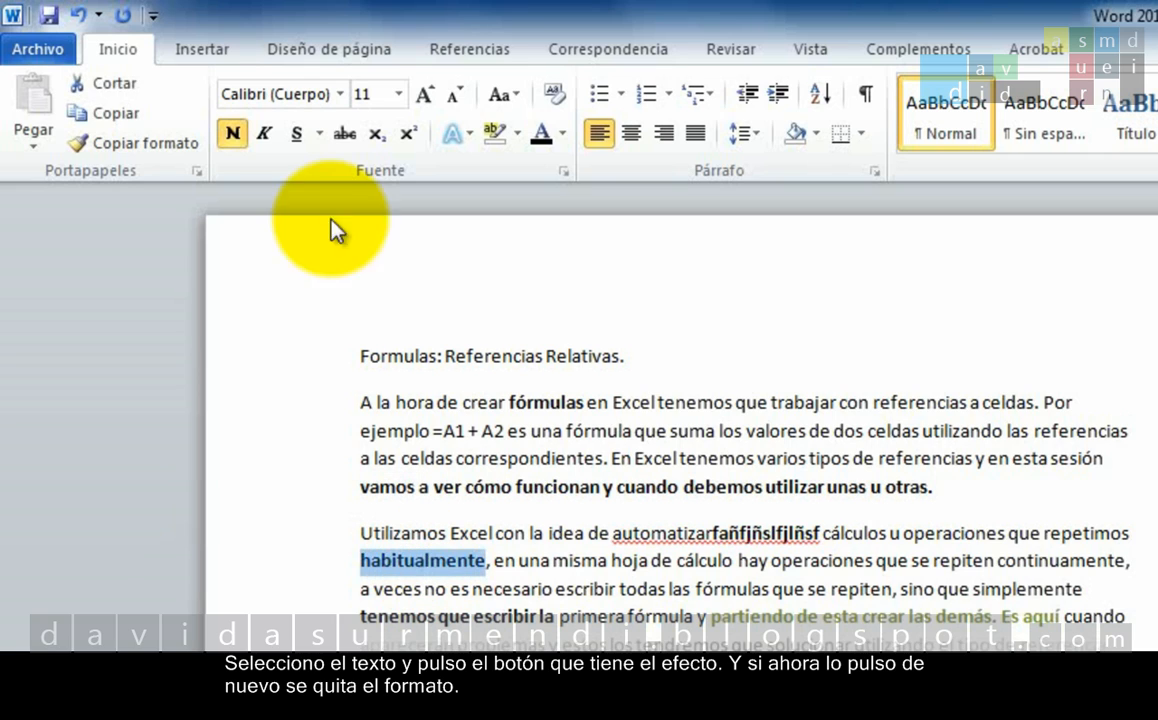
pyautogui.click(233, 136)
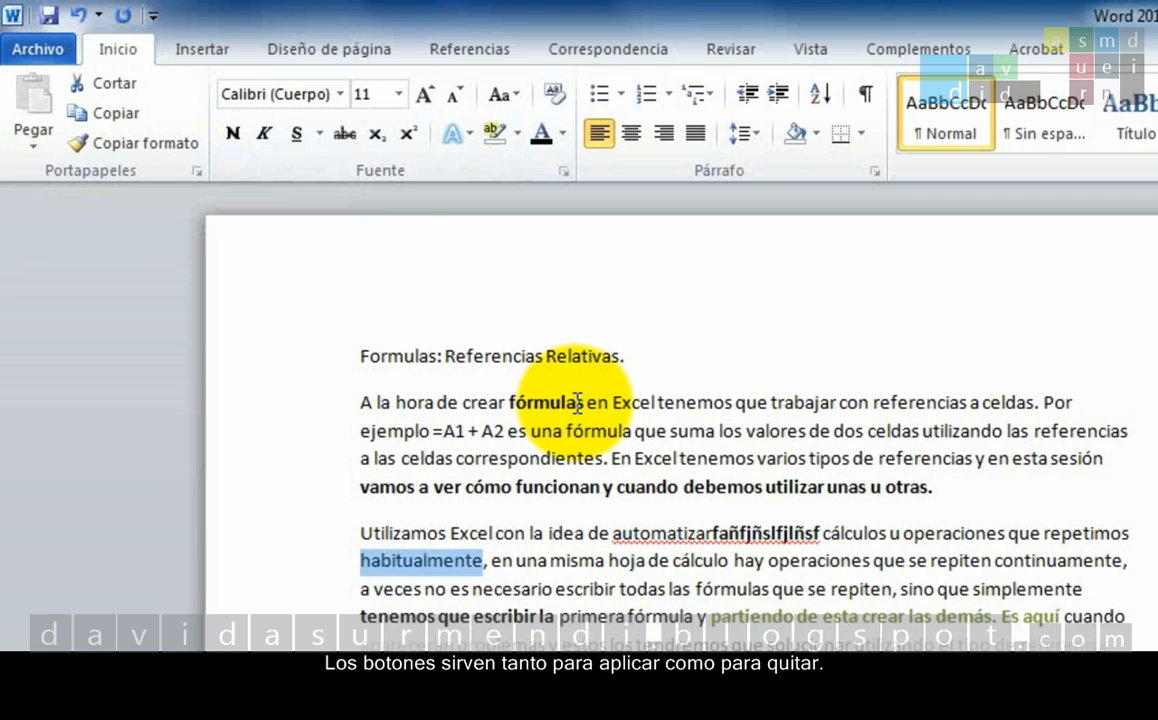
pyautogui.click(240, 138)
pyautogui.click(240, 138)
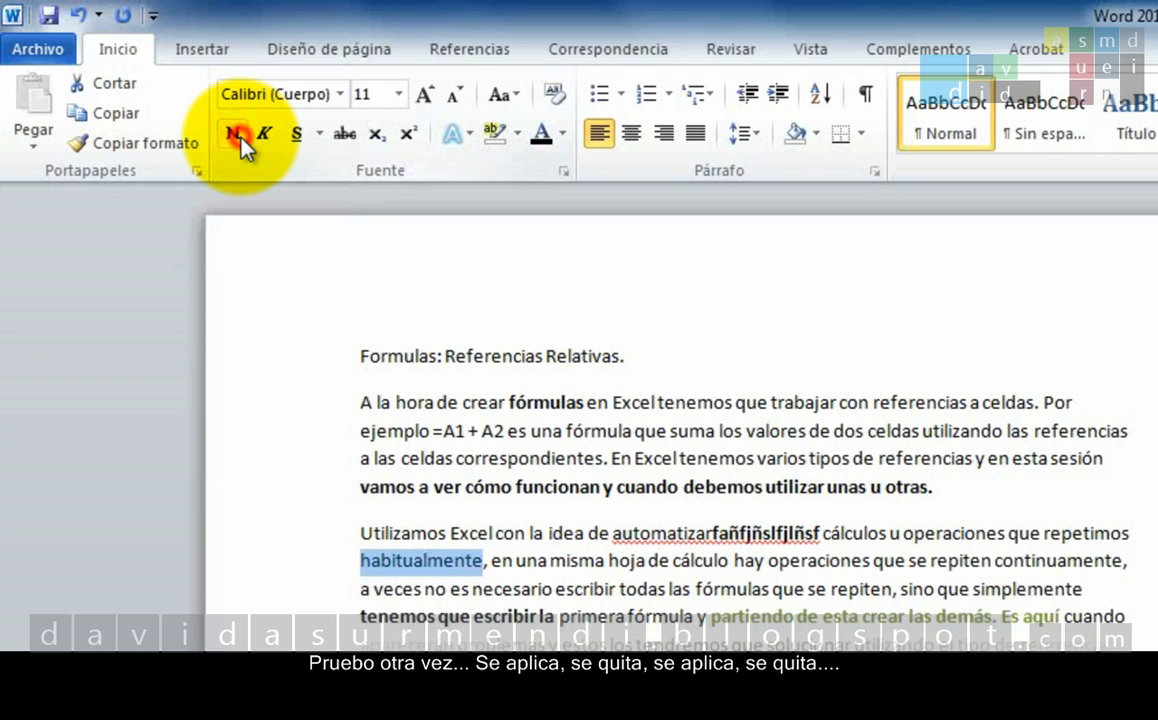
pyautogui.click(236, 138)
pyautogui.click(238, 138)
pyautogui.click(628, 552)
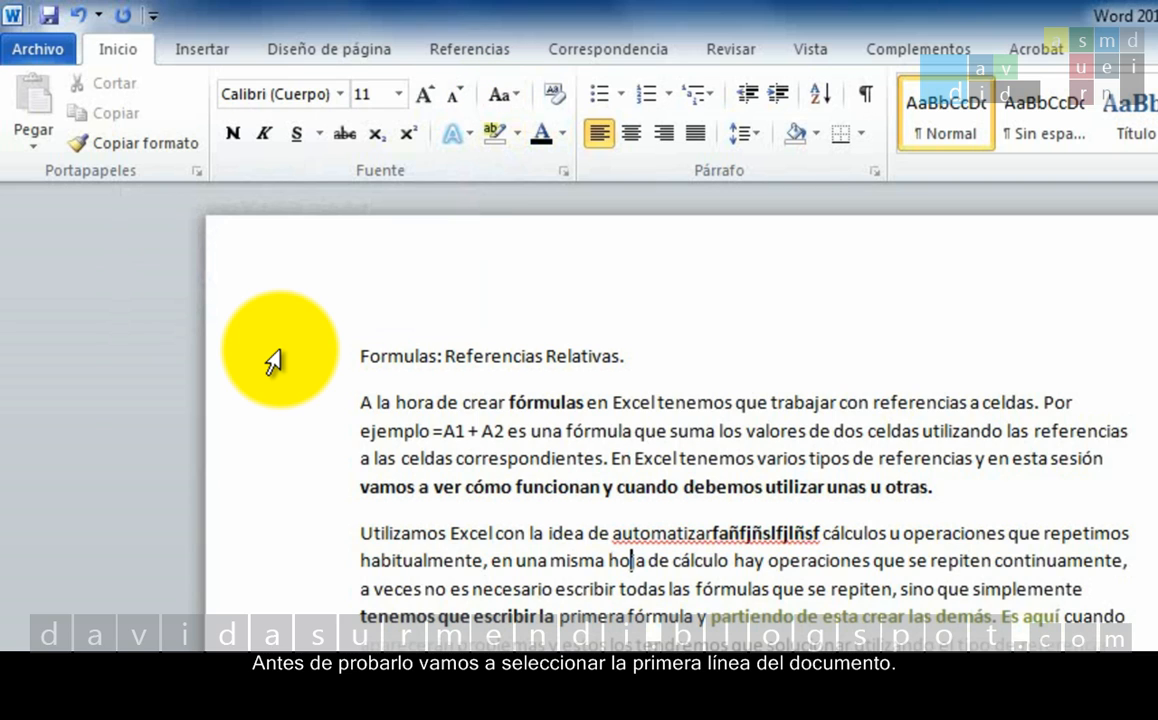
# Change the document's first line, "Formulas: Referencias Relativas.", to MAYÚSCULAS.
pyautogui.click(273, 362)
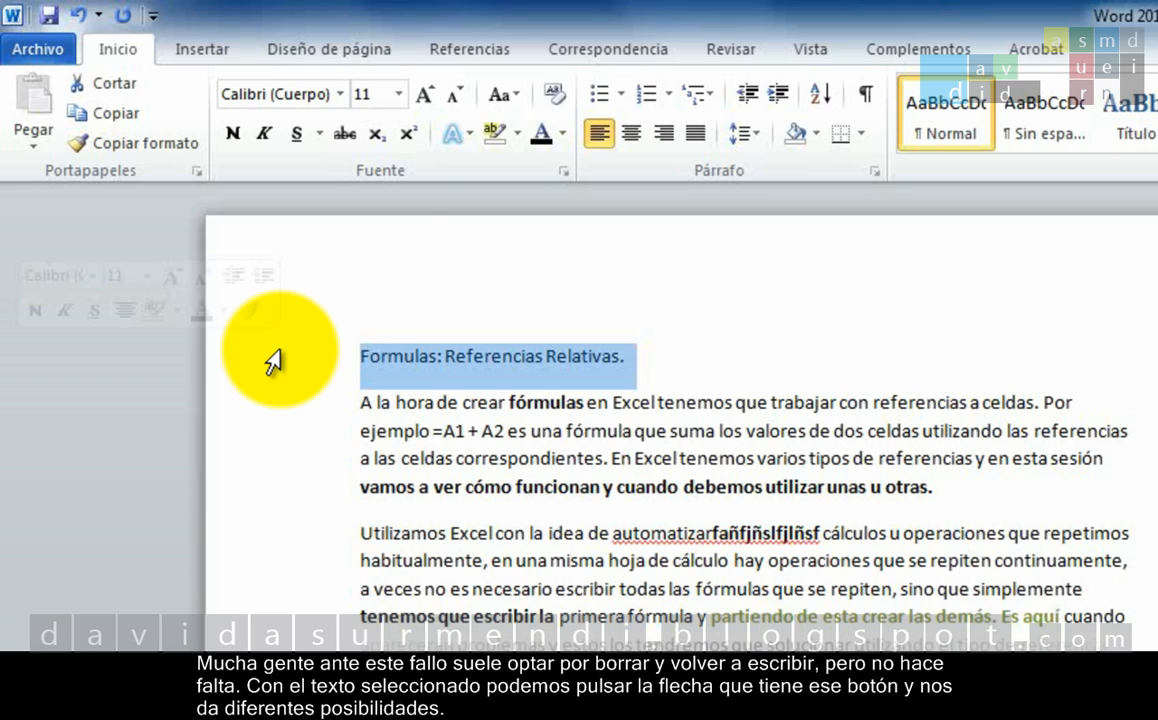
pyautogui.click(519, 94)
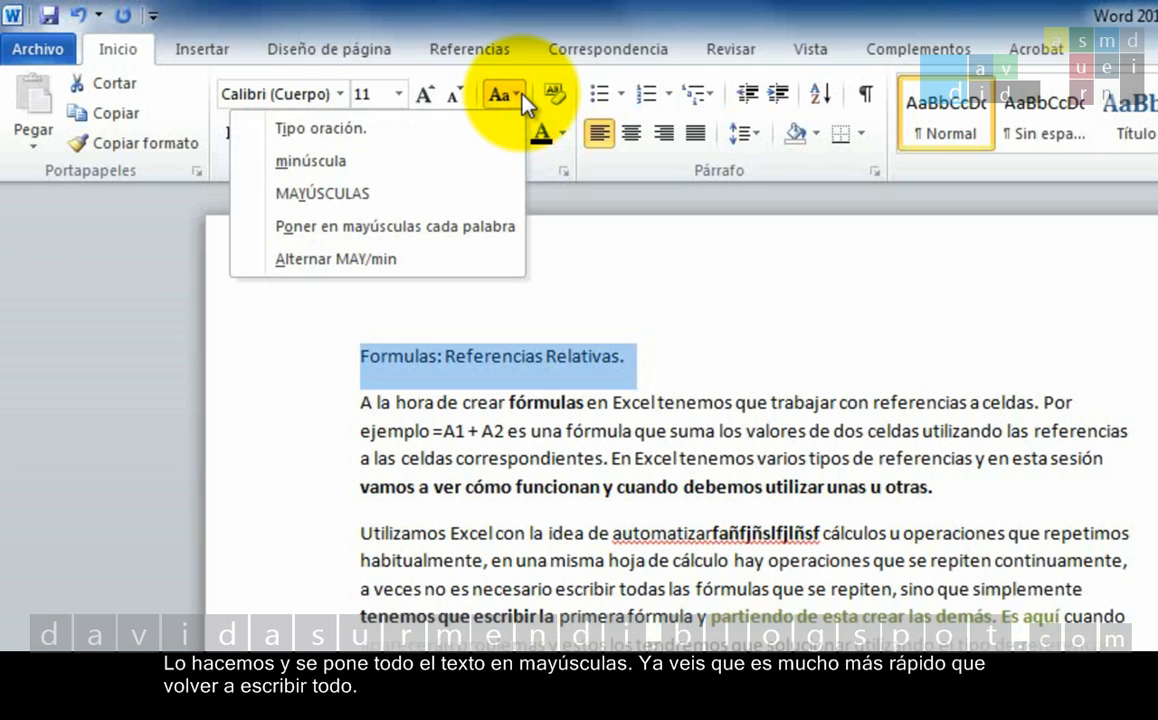
pyautogui.click(479, 194)
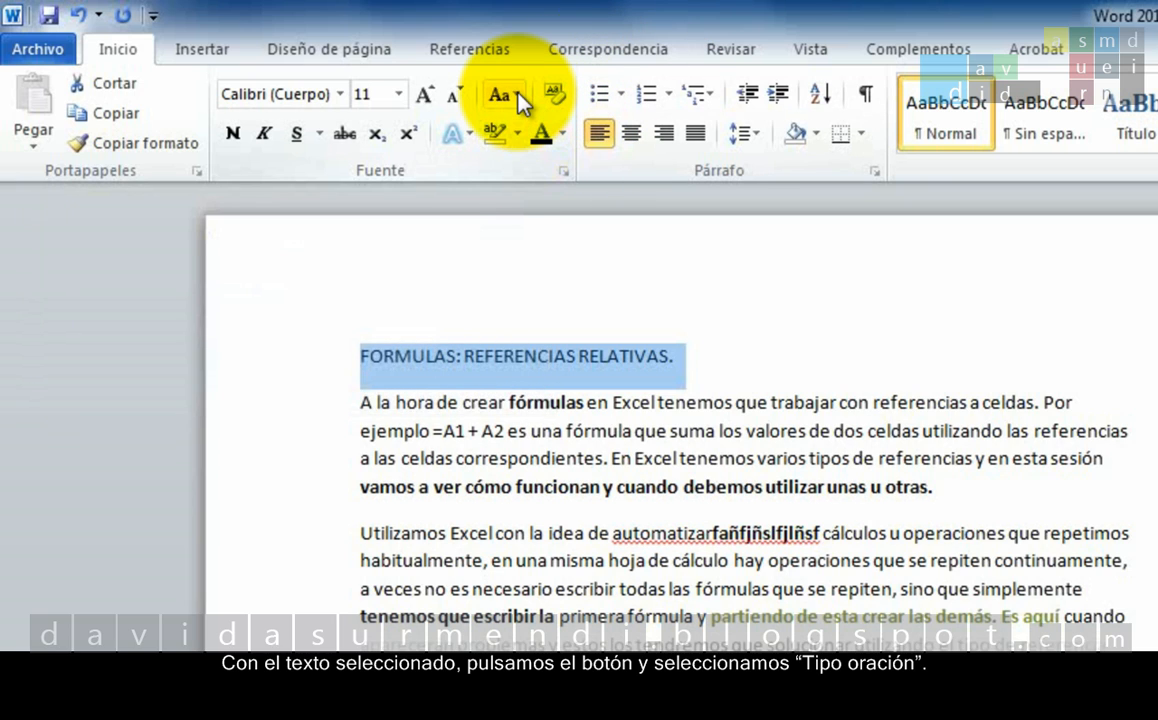
# Change the case of the first line to Tipo oración and after that to minúscula.
pyautogui.click(518, 96)
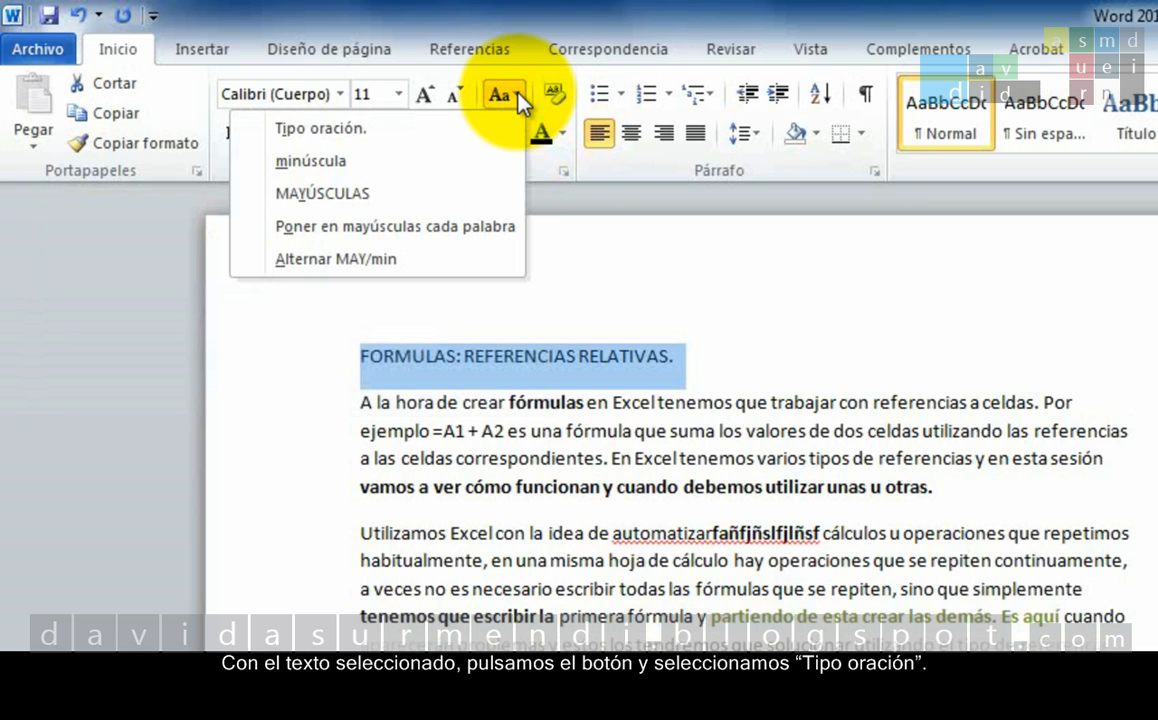
pyautogui.click(463, 143)
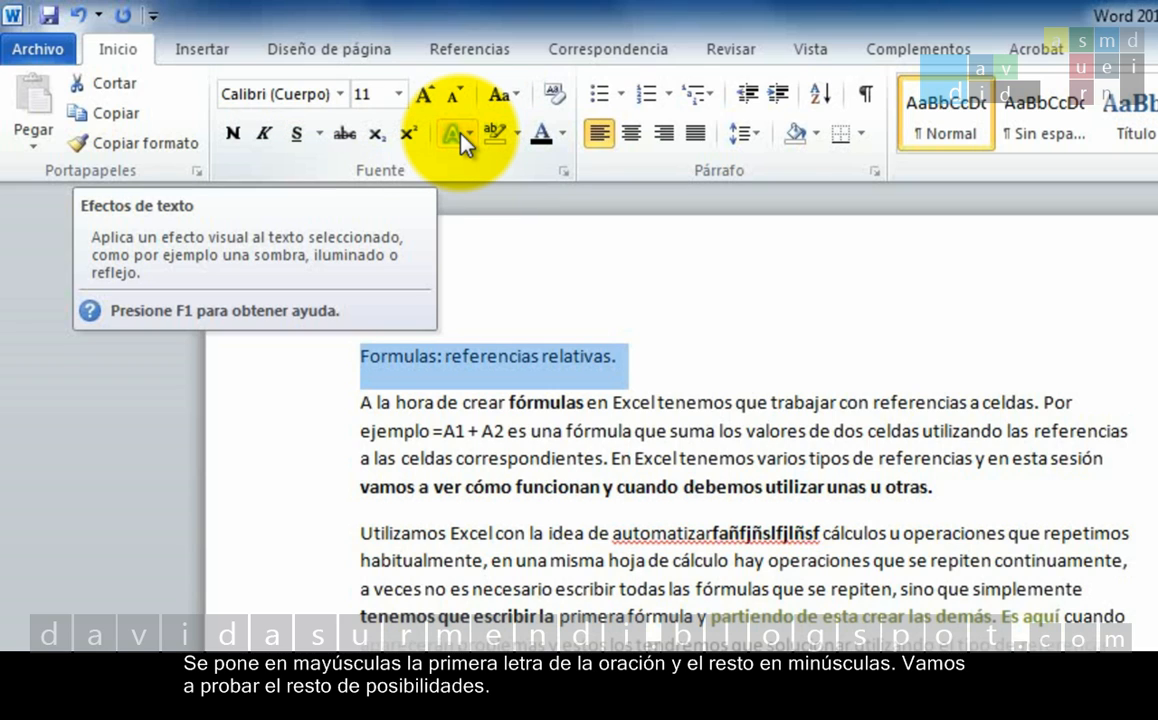
pyautogui.click(527, 105)
pyautogui.click(478, 180)
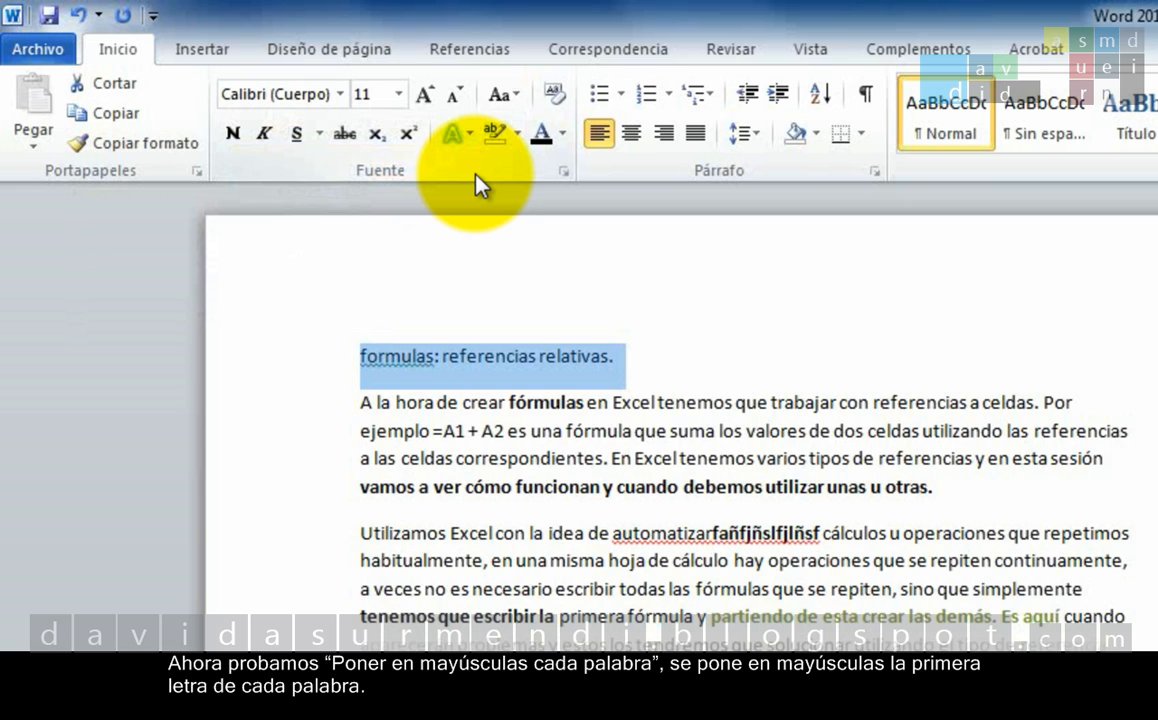
# Change the case of the document's first line to Poner en mayúsculas cada palabra and after that to Alternar MAY/min.
pyautogui.click(502, 95)
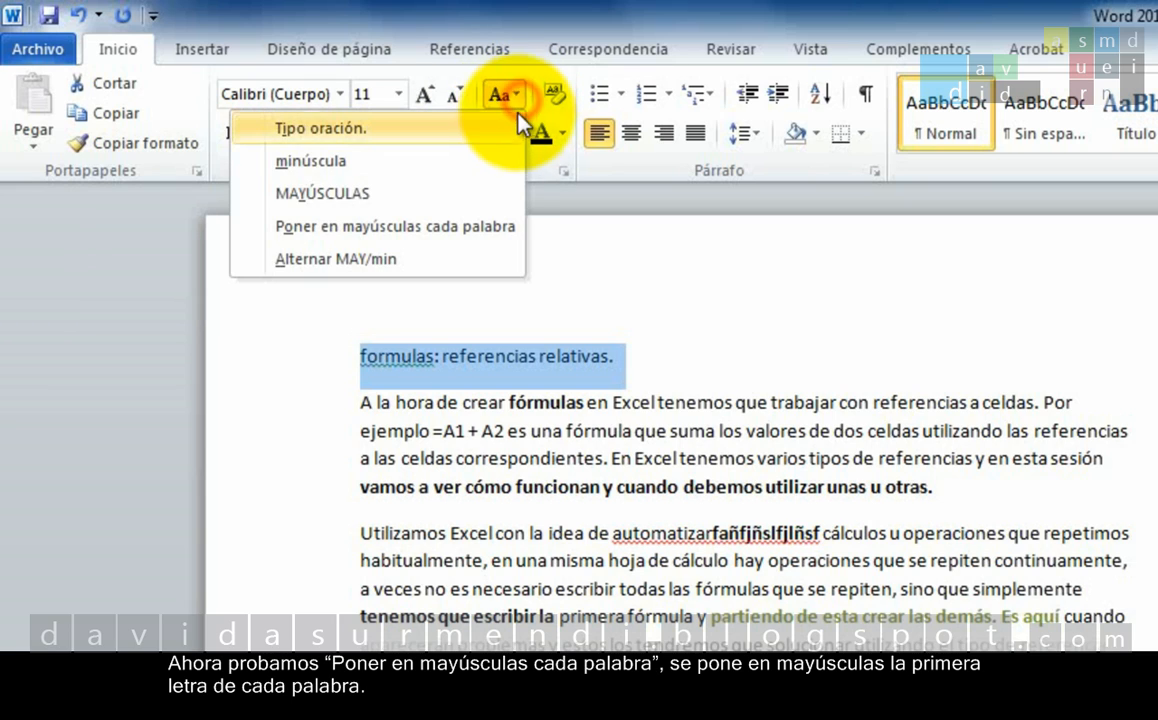
pyautogui.click(462, 230)
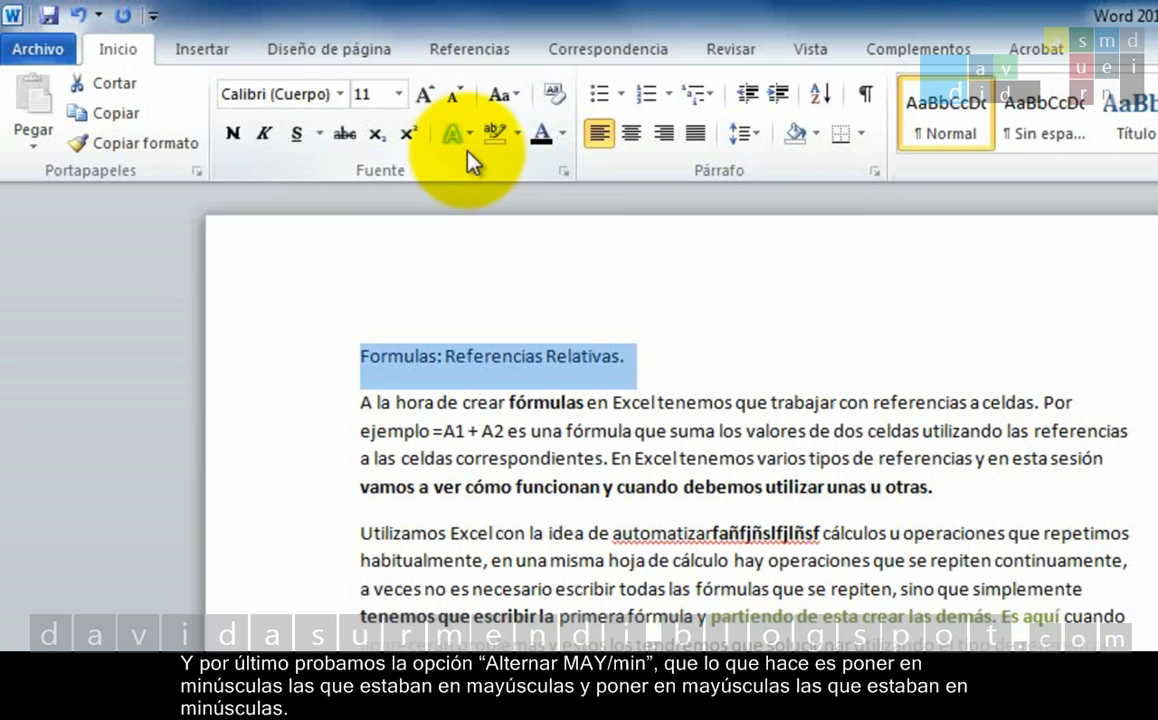
pyautogui.click(513, 97)
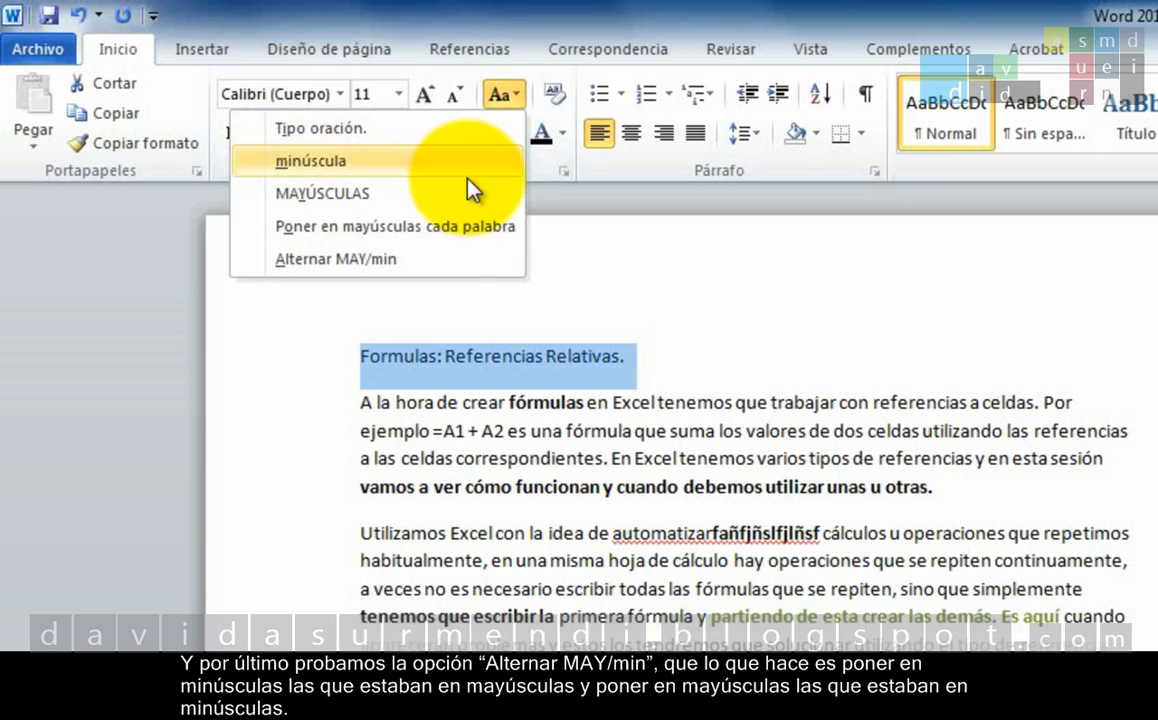
pyautogui.click(433, 258)
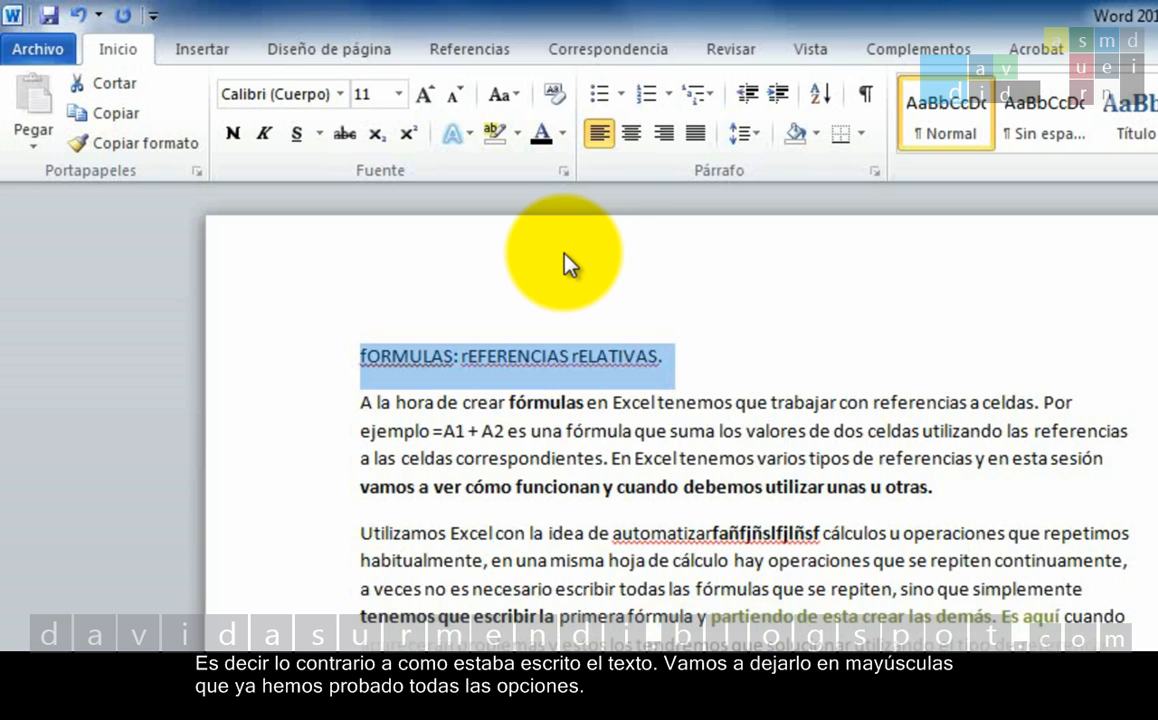
# Convert the document's first line to MAYÚSCULAS.
pyautogui.click(517, 97)
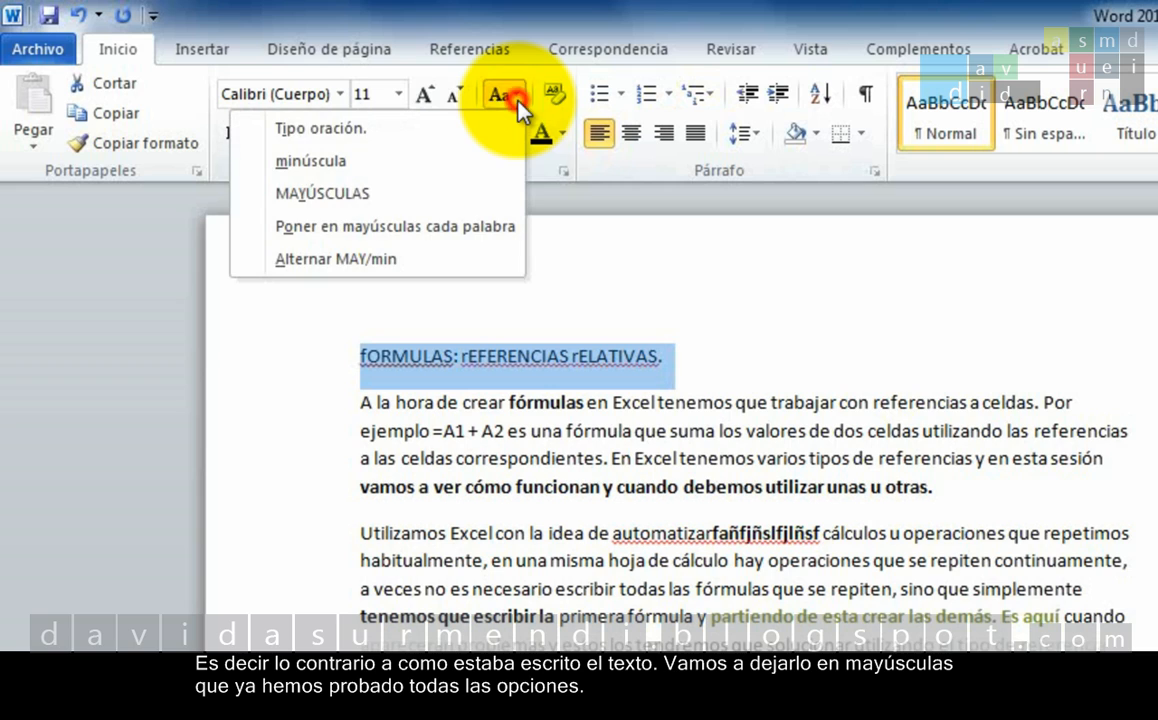
pyautogui.click(477, 196)
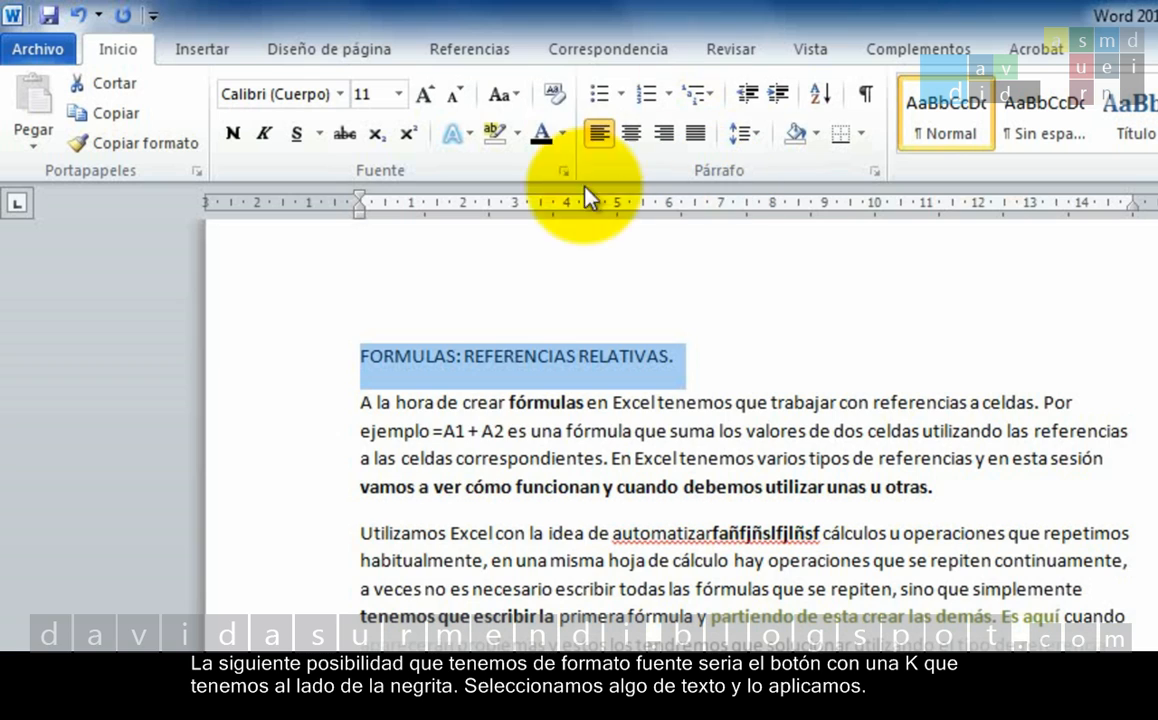
# Make ", en una misma hoja de cálculo" in the second paragraph italic and deselect it.
pyautogui.moveTo(490, 558); pyautogui.dragTo(727, 568)
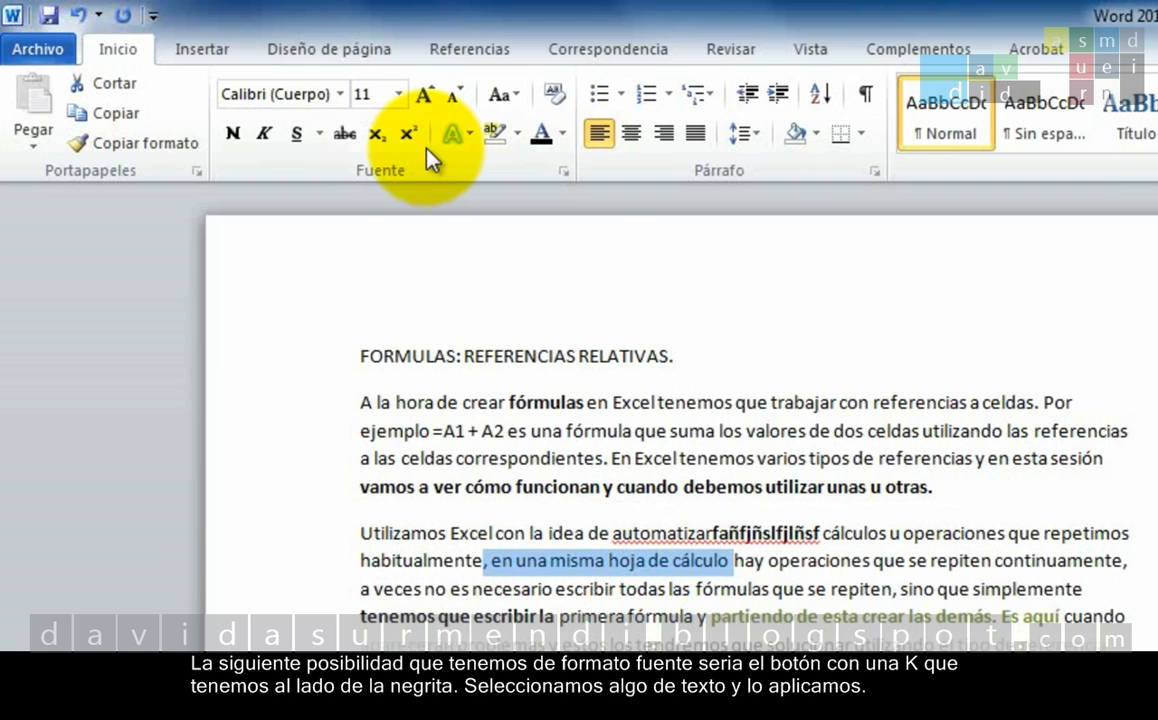
pyautogui.click(266, 135)
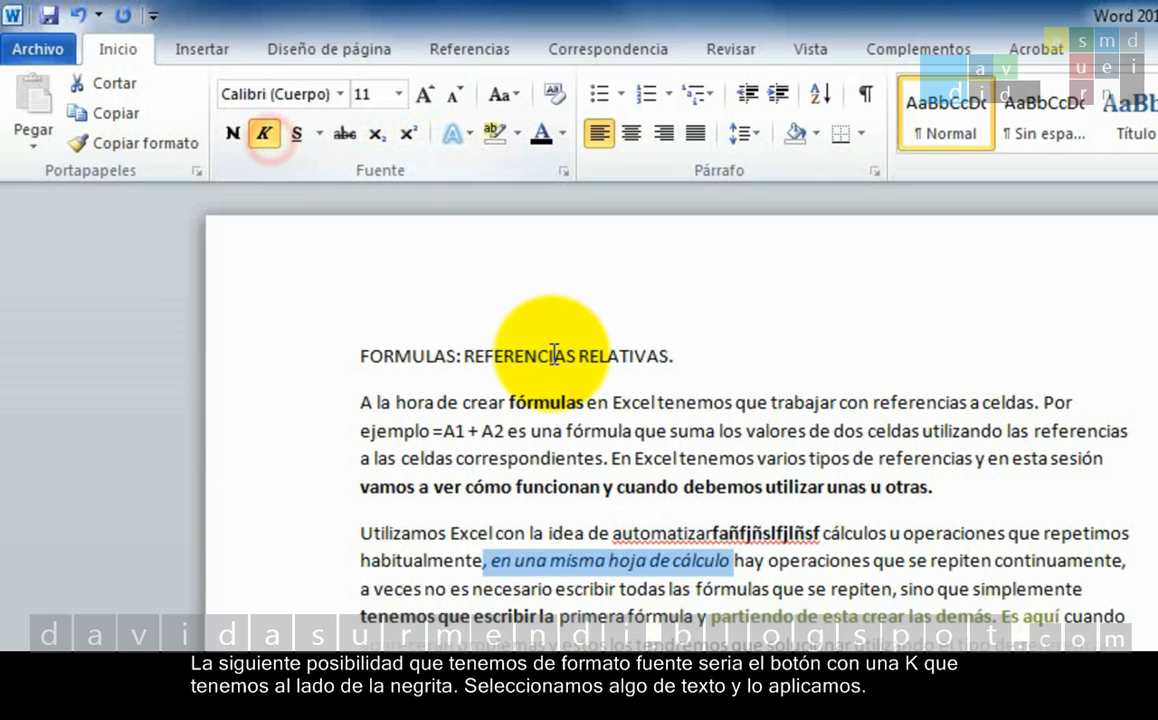
pyautogui.click(782, 566)
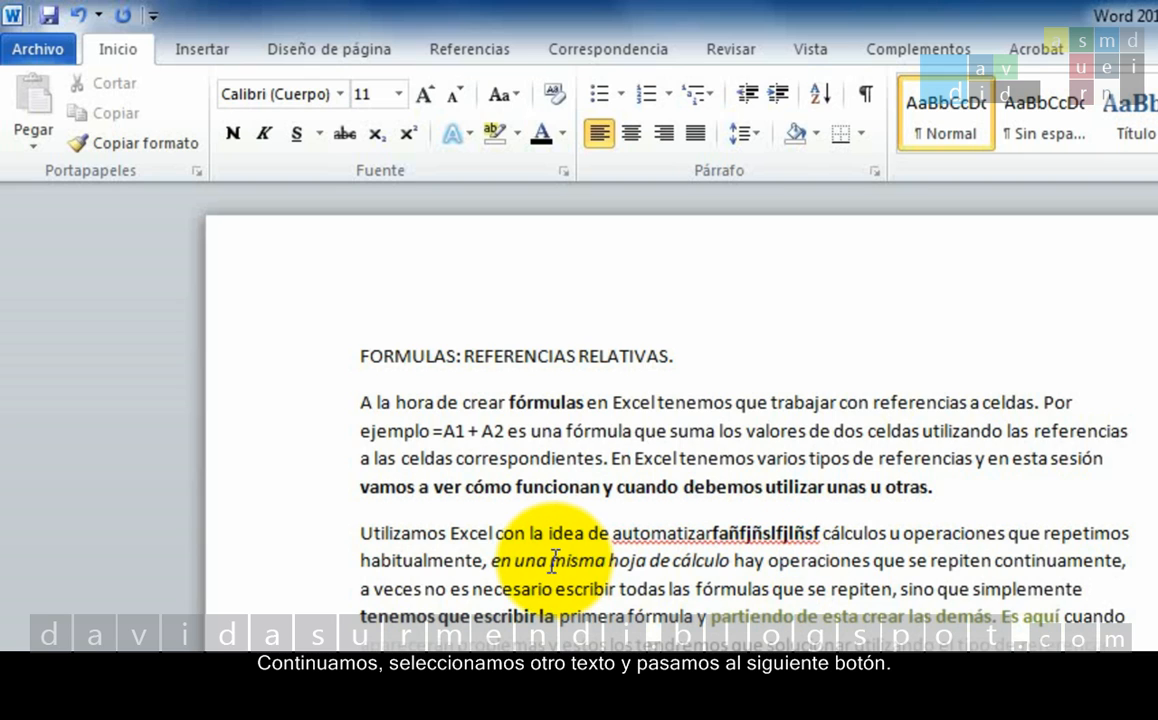
# Apply the default single underline to "misma hoja de cálculo" in the second paragraph and deselect it.
pyautogui.moveTo(550, 561); pyautogui.dragTo(677, 548)
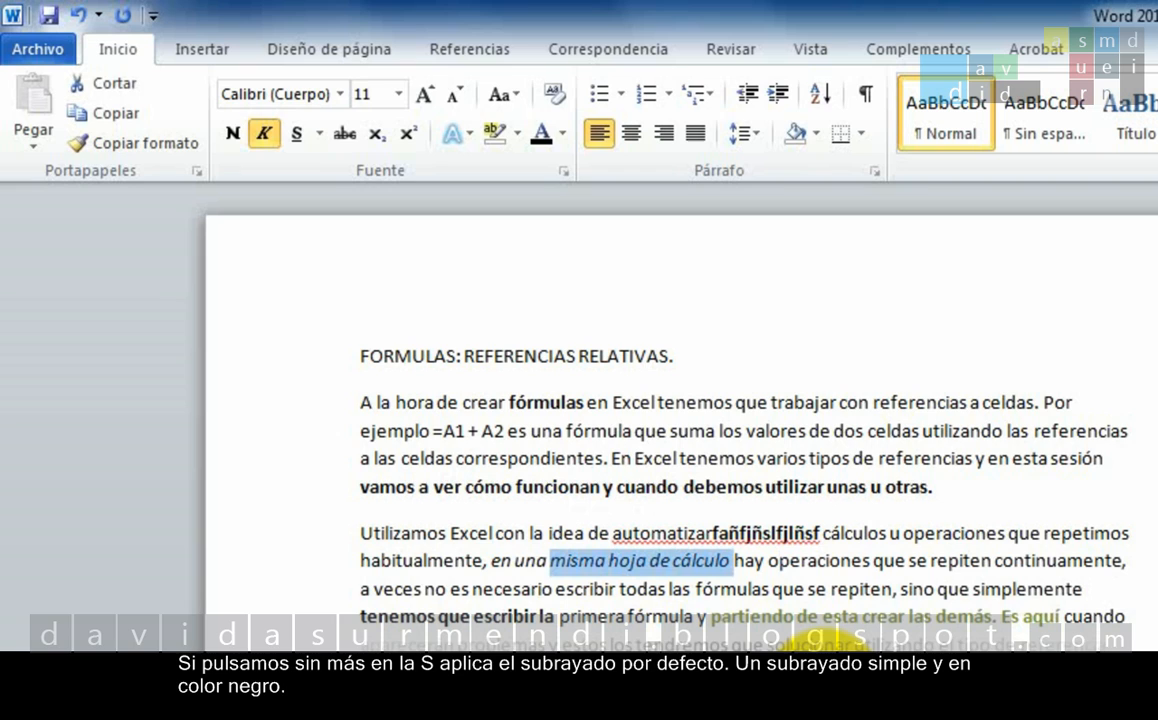
pyautogui.click(295, 133)
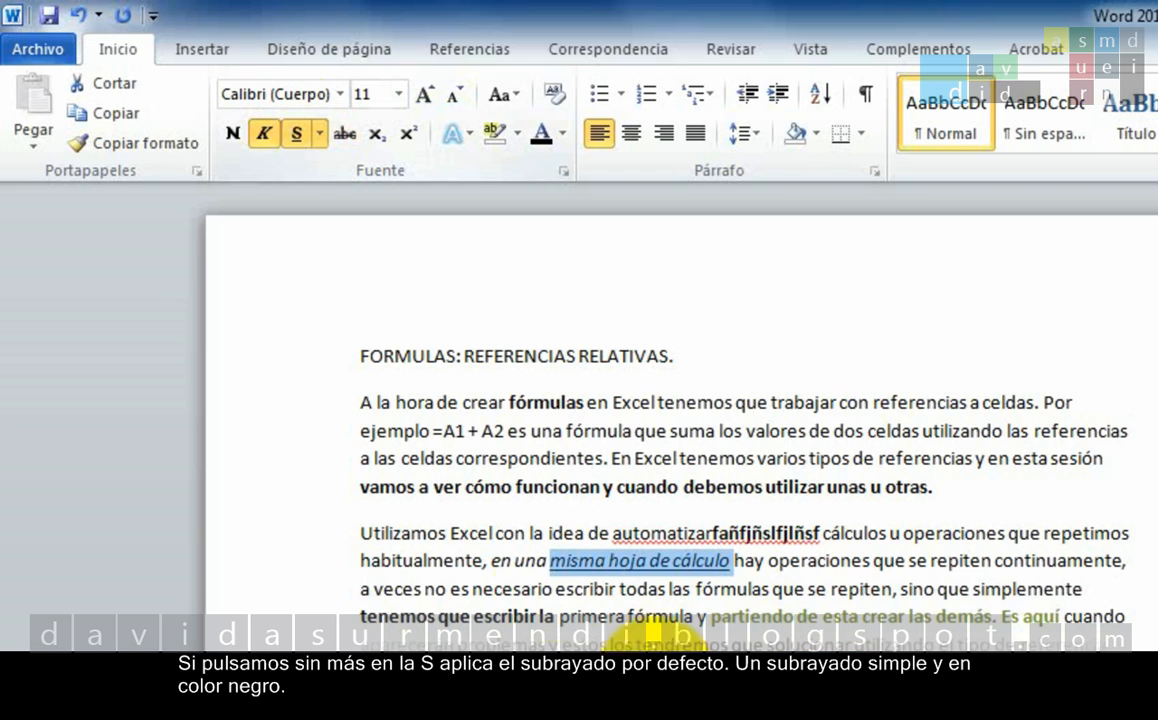
pyautogui.click(831, 561)
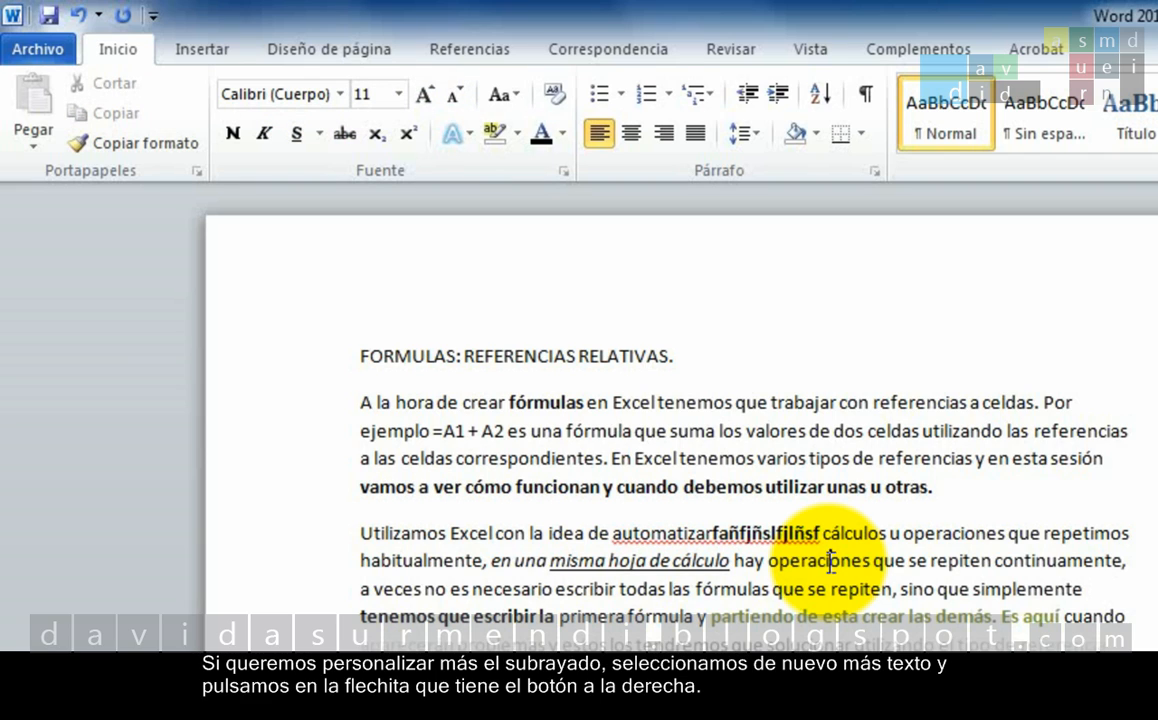
# Apply a double underline in standard dark red to "operaciones que se repiten" in the second paragraph and deselect it.
pyautogui.moveTo(768, 562); pyautogui.dragTo(965, 566)
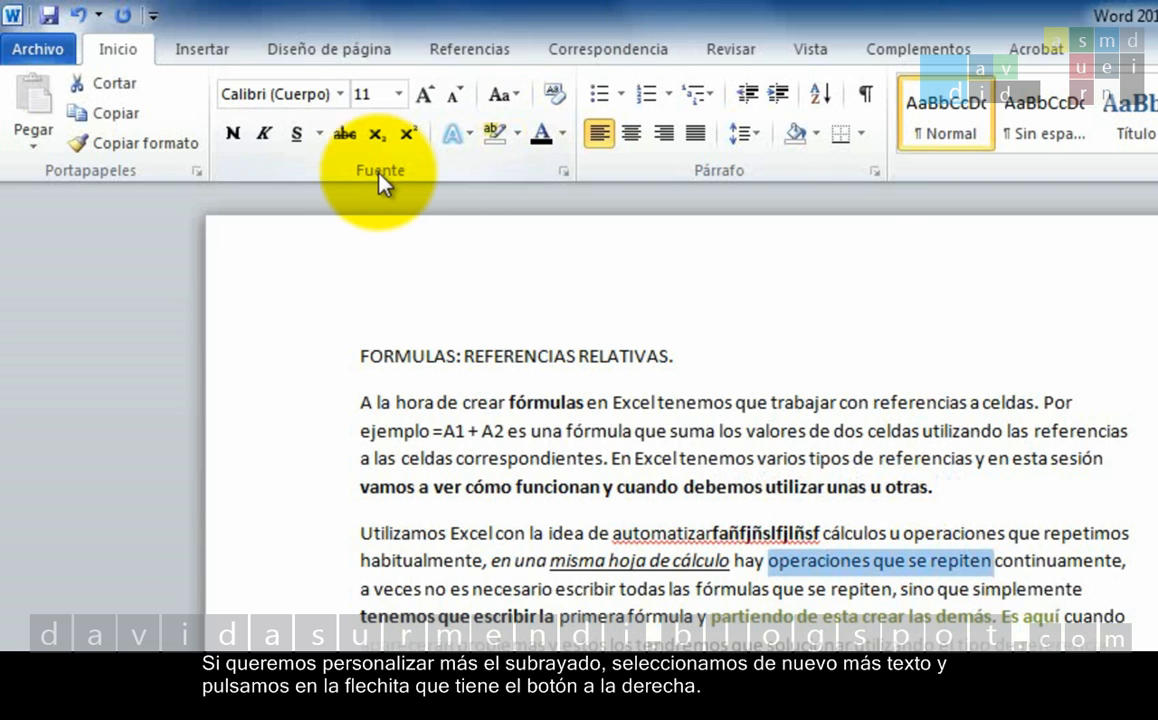
pyautogui.click(318, 140)
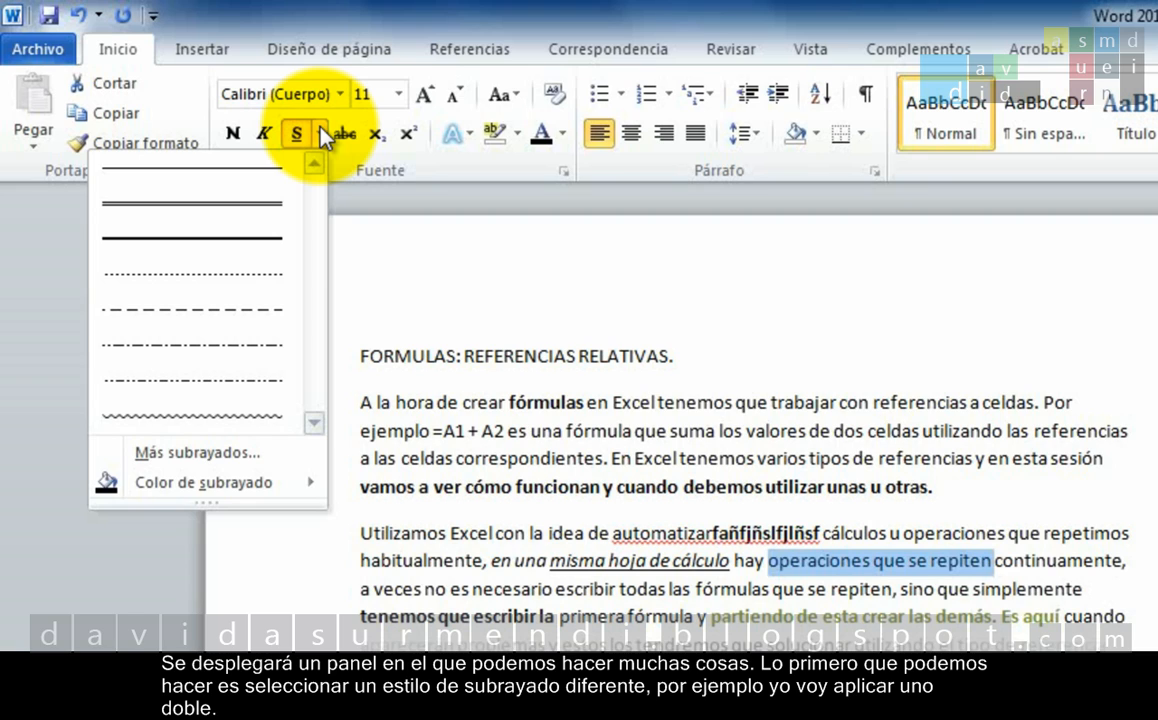
pyautogui.click(254, 218)
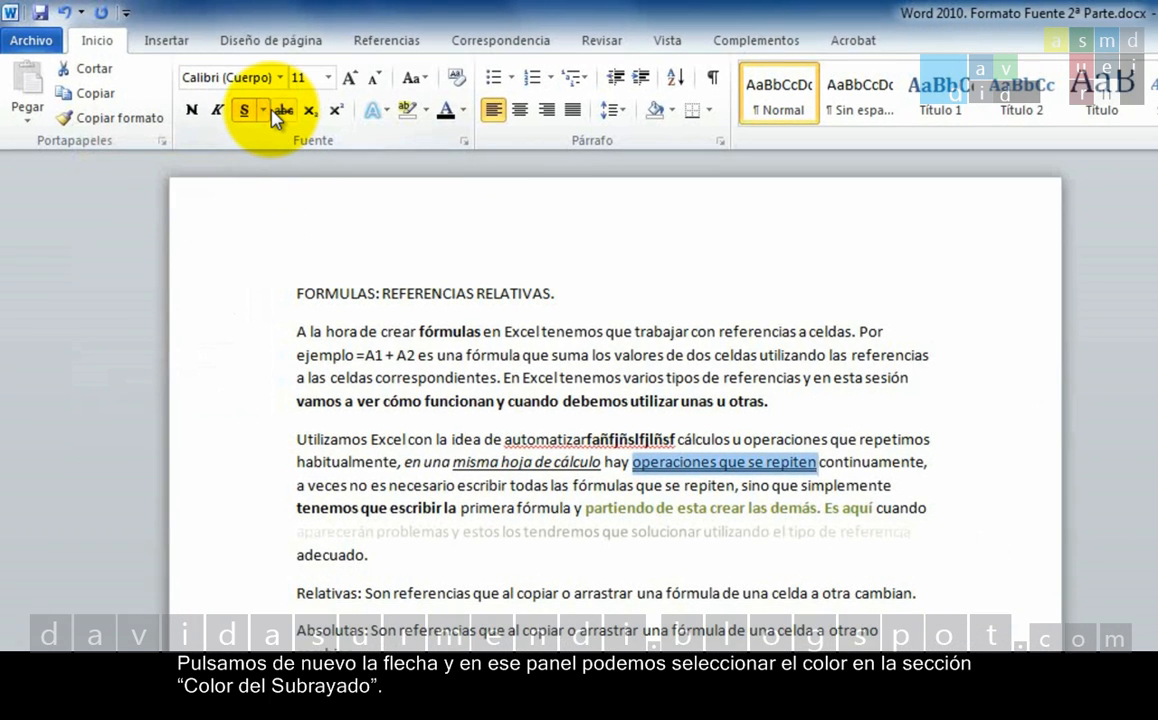
pyautogui.click(263, 110)
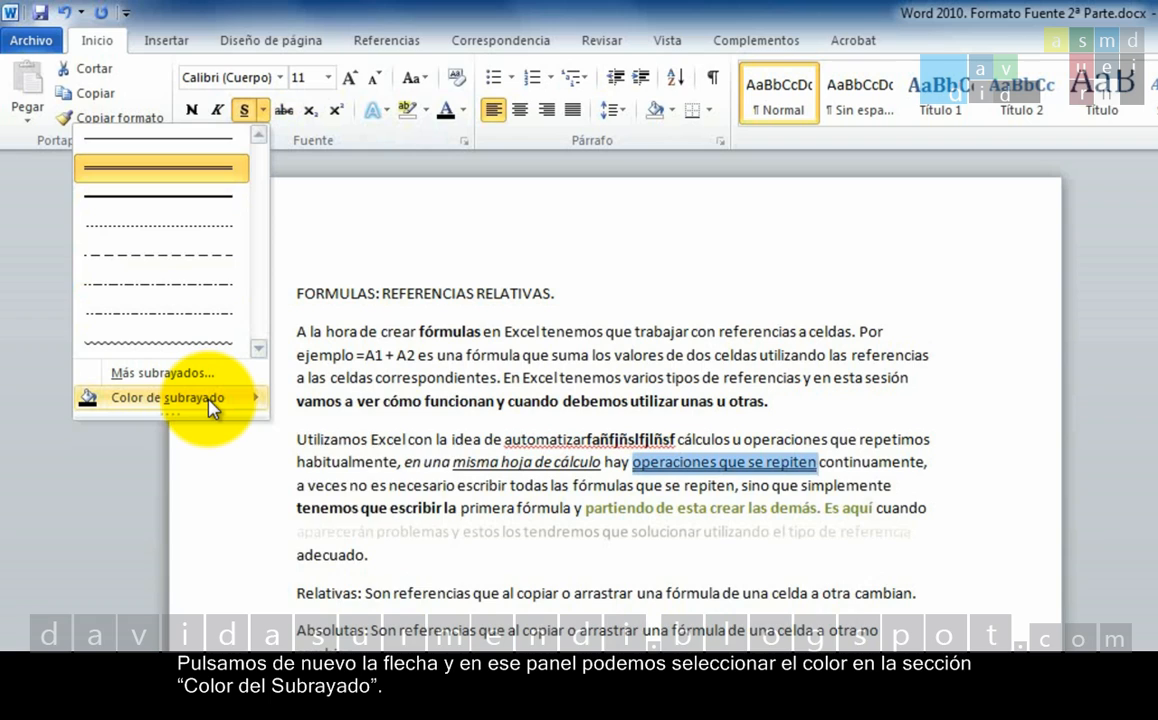
pyautogui.moveTo(212, 407)
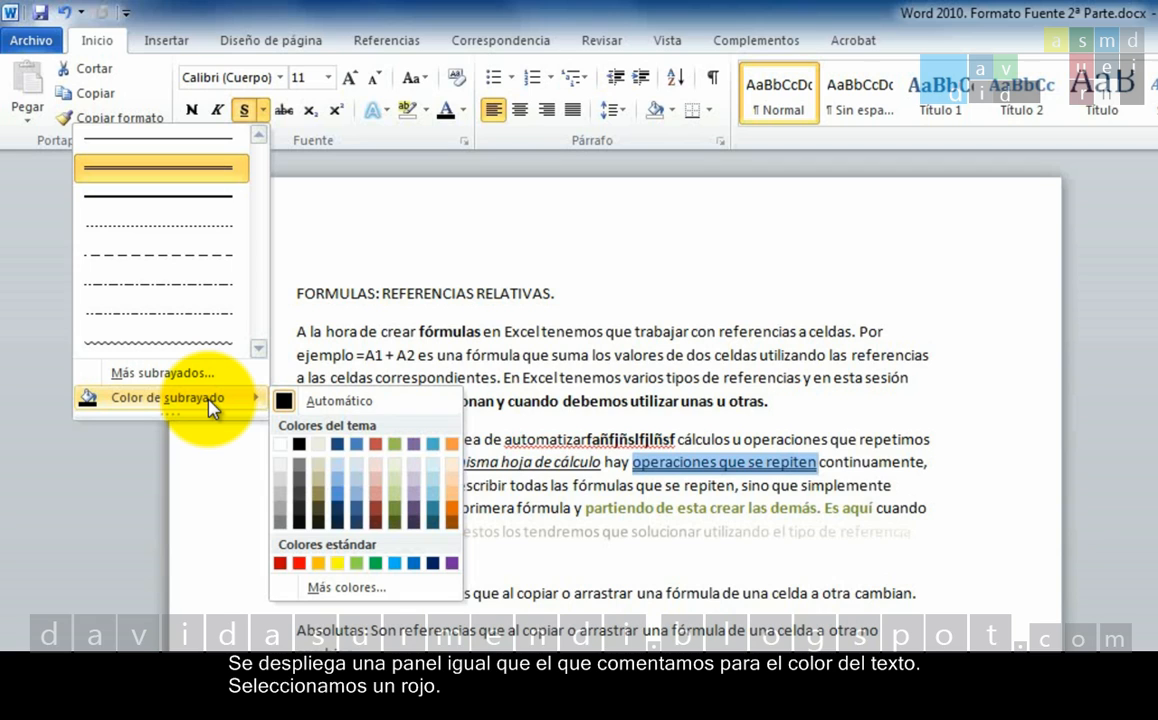
pyautogui.click(280, 564)
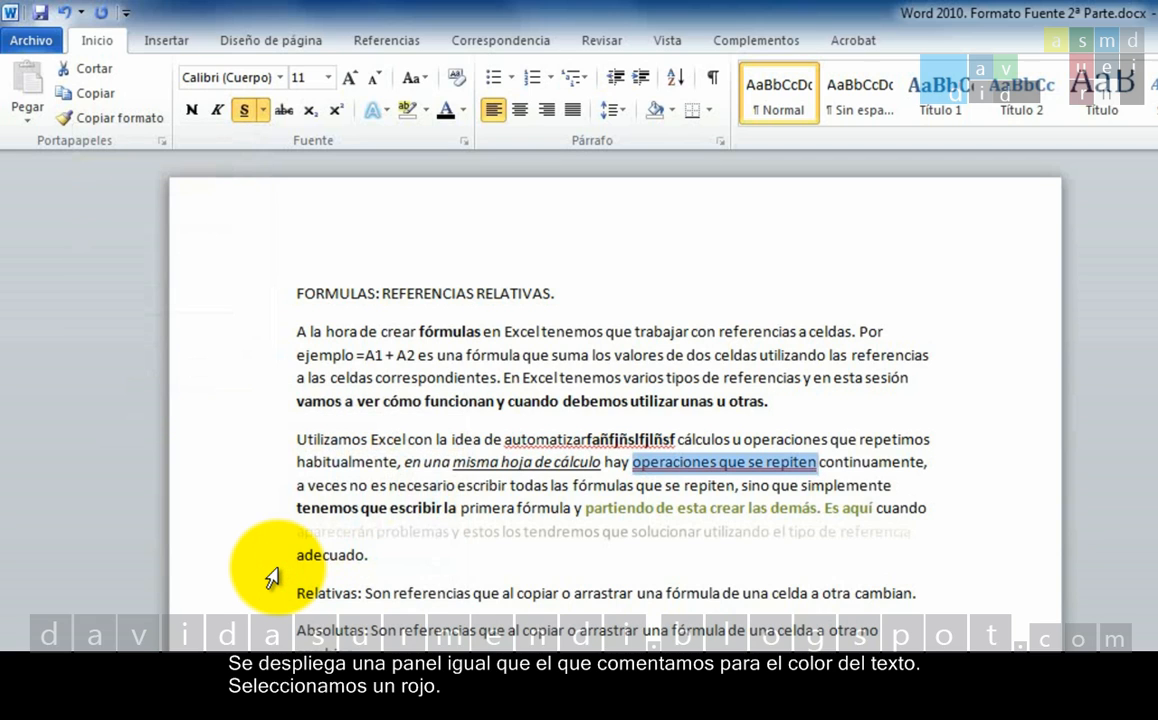
pyautogui.click(636, 487)
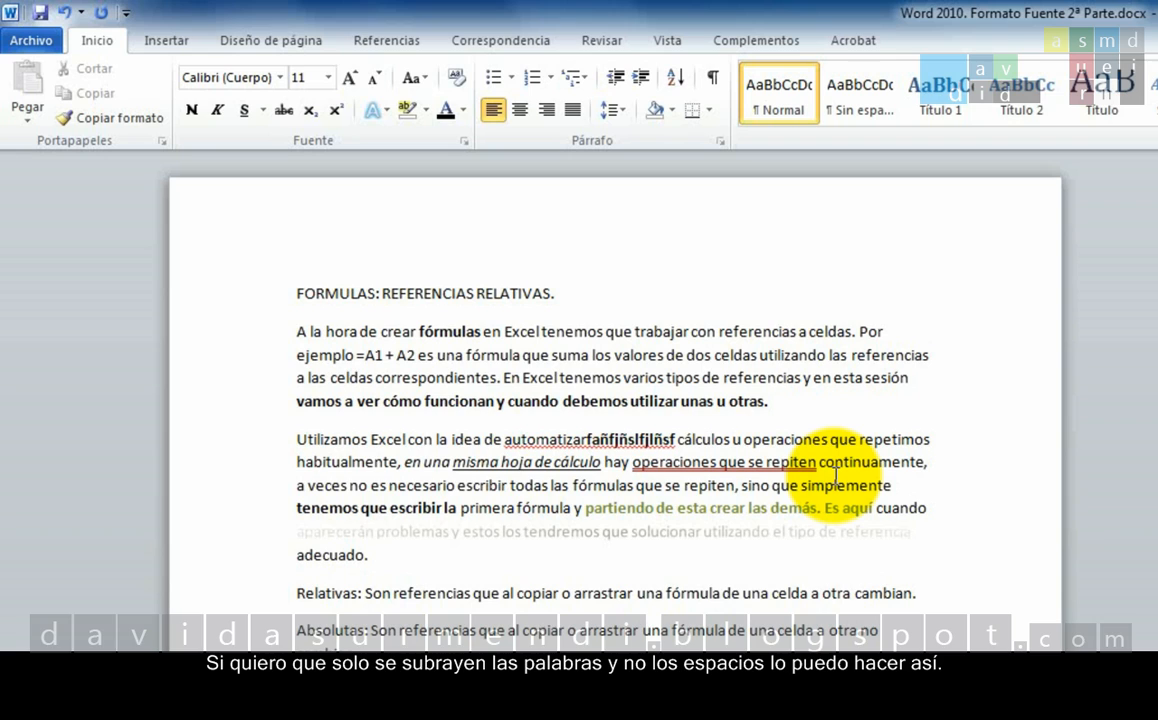
# Choose the Sólo palabras underline style in the font settings for "Son referencias que al copiar o arrastrar una" in the Relativas paragraph.
pyautogui.click(367, 593)
pyautogui.moveTo(367, 593); pyautogui.dragTo(660, 593)
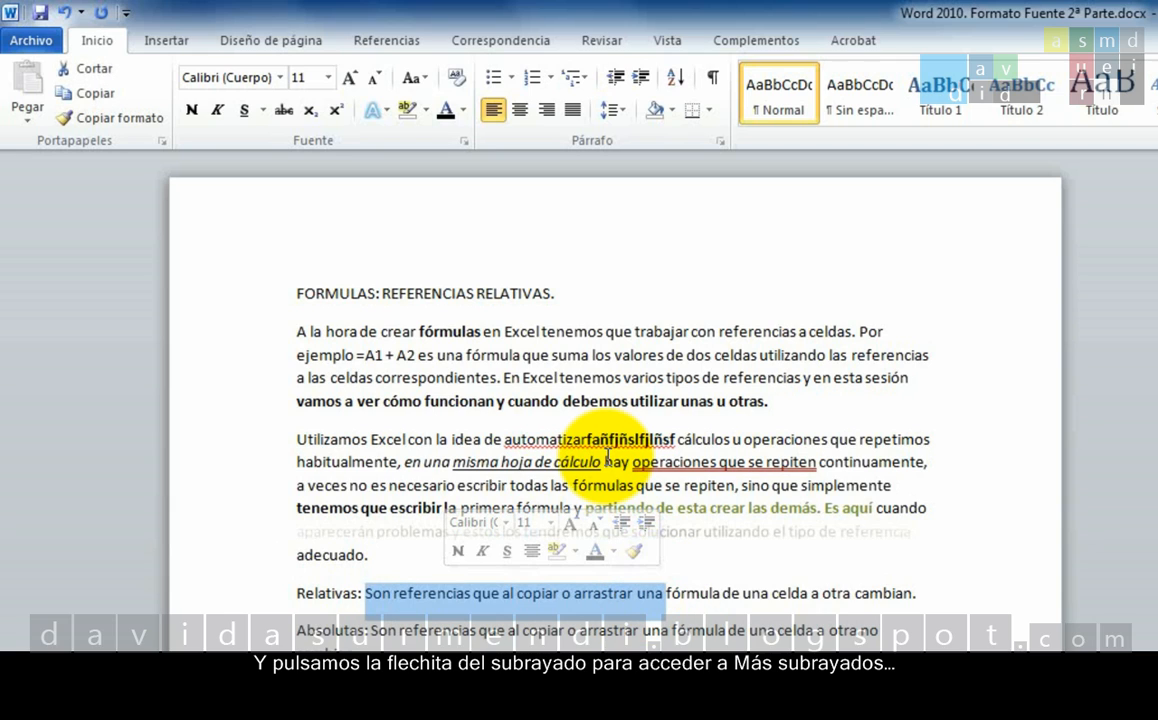
pyautogui.click(263, 112)
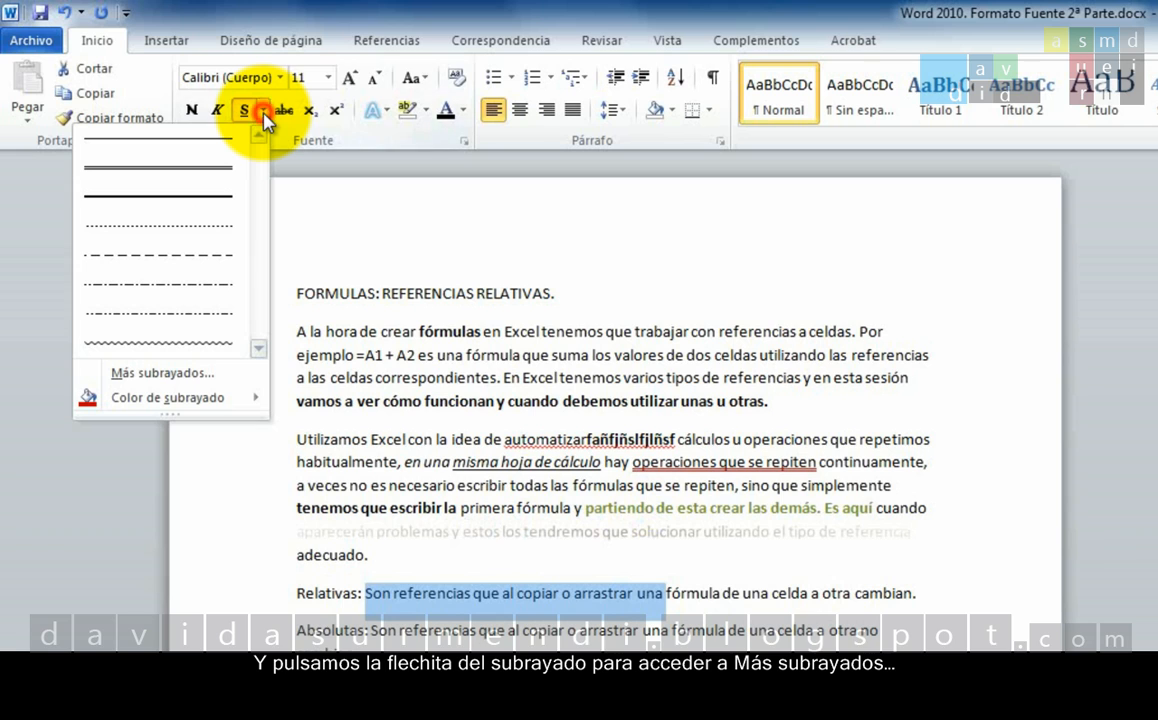
pyautogui.click(223, 379)
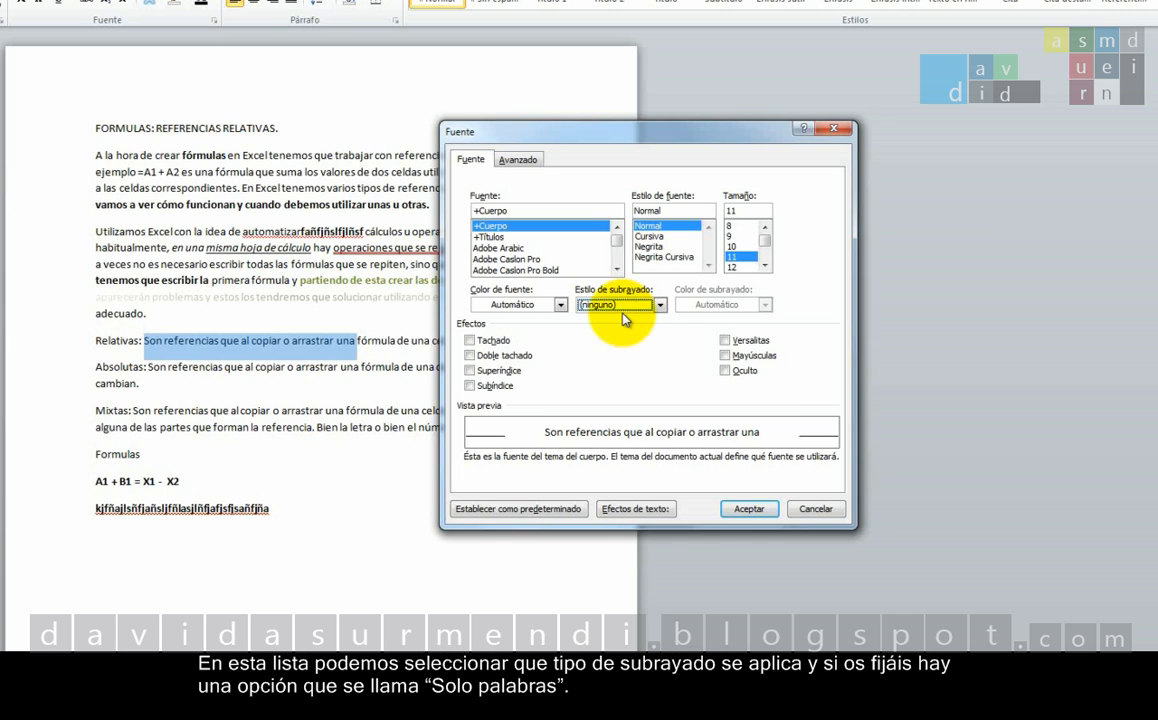
pyautogui.click(660, 304)
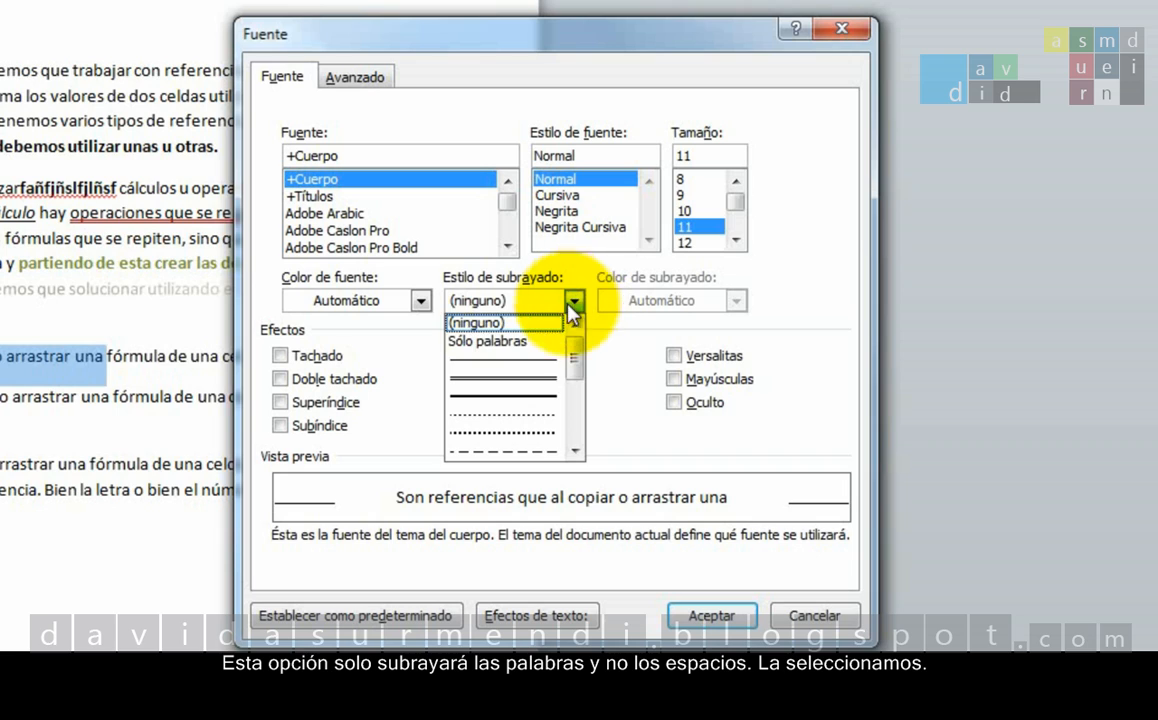
pyautogui.click(532, 345)
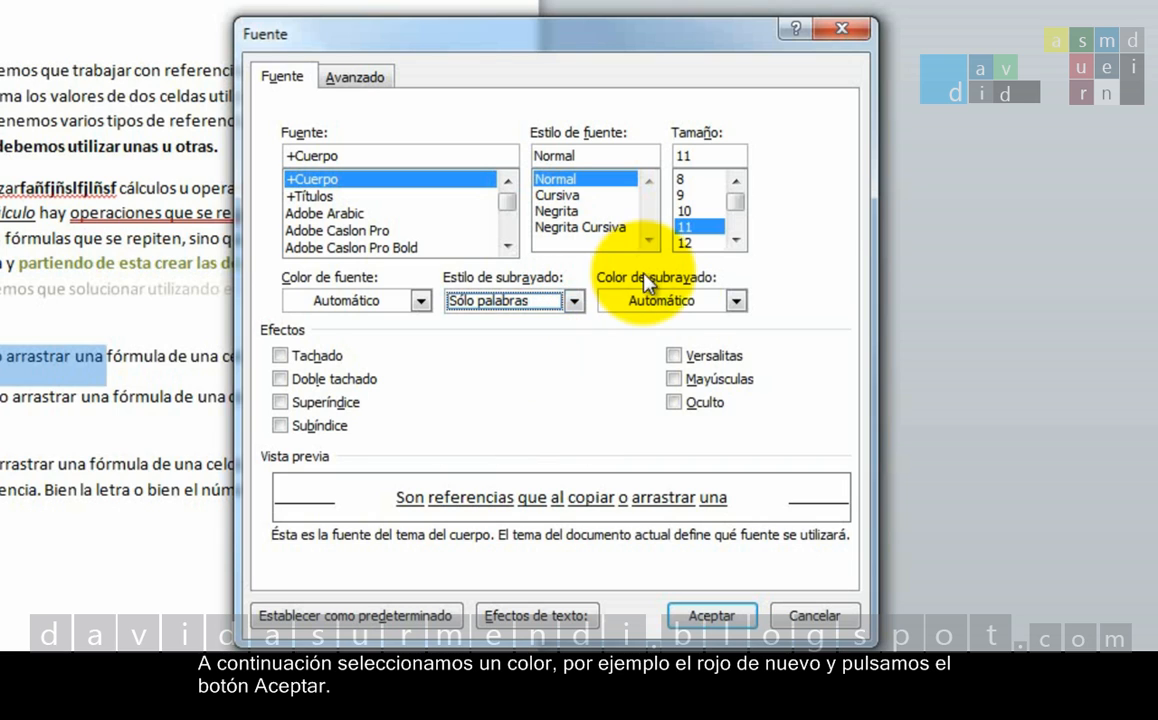
# Set the underline colour to standard dark red, apply the font settings to the Relativas text and deselect it.
pyautogui.click(628, 300)
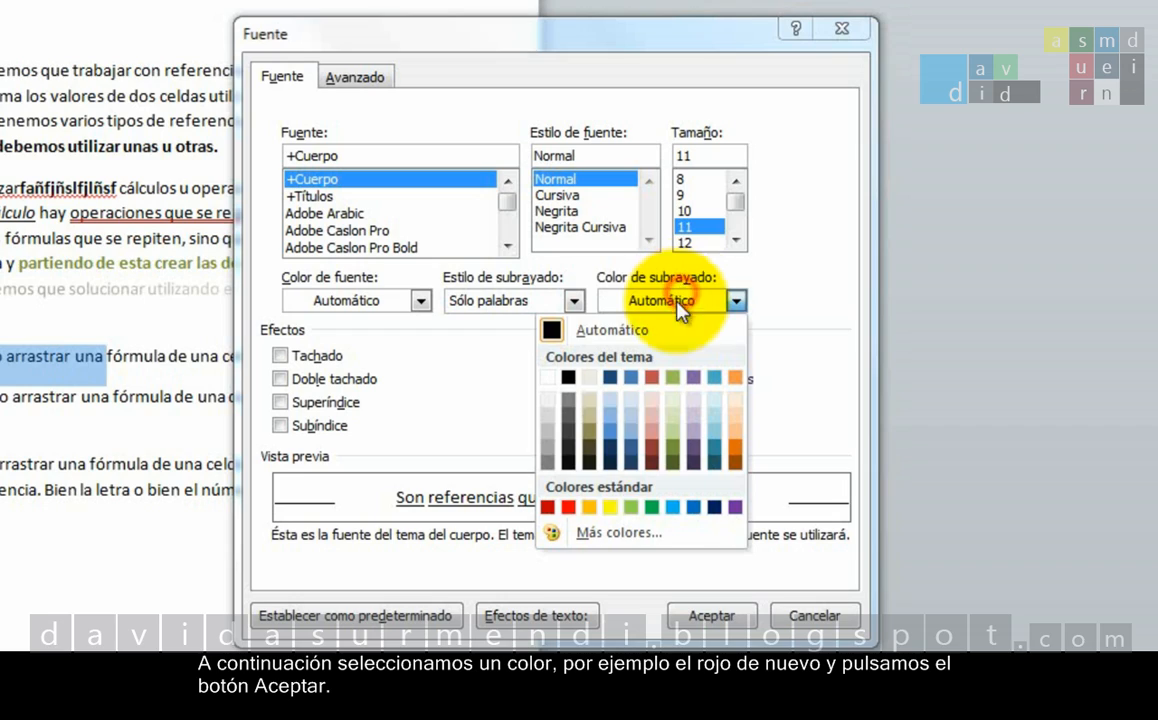
pyautogui.click(549, 507)
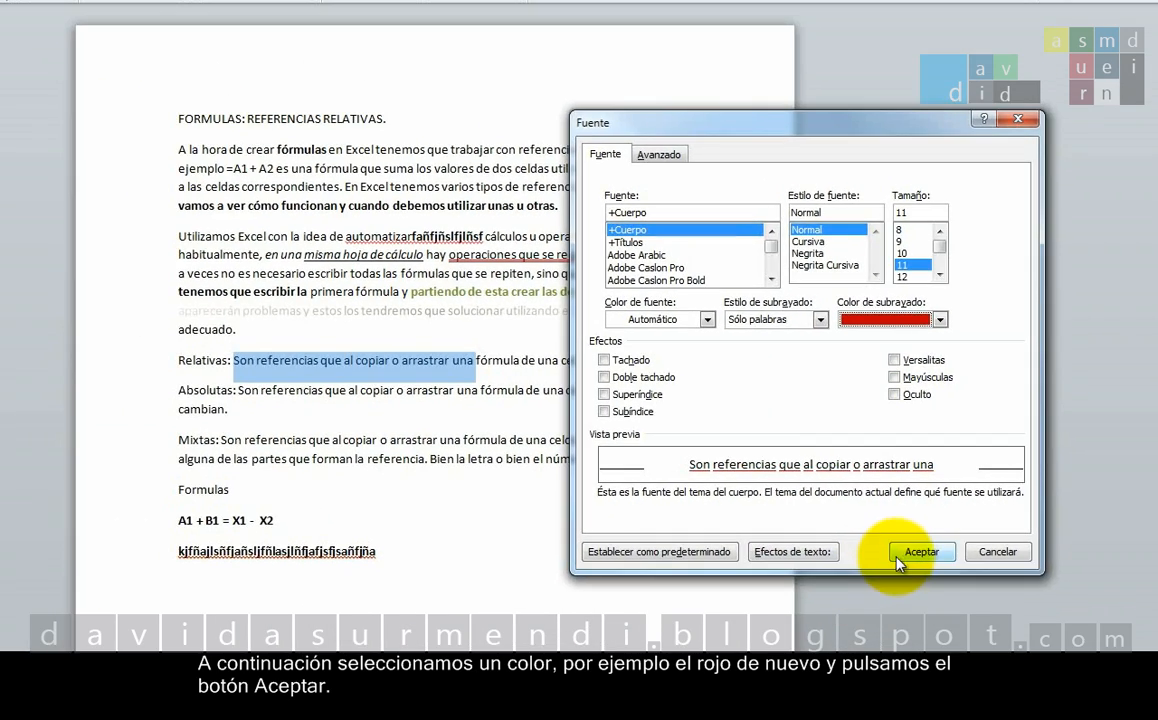
pyautogui.click(690, 617)
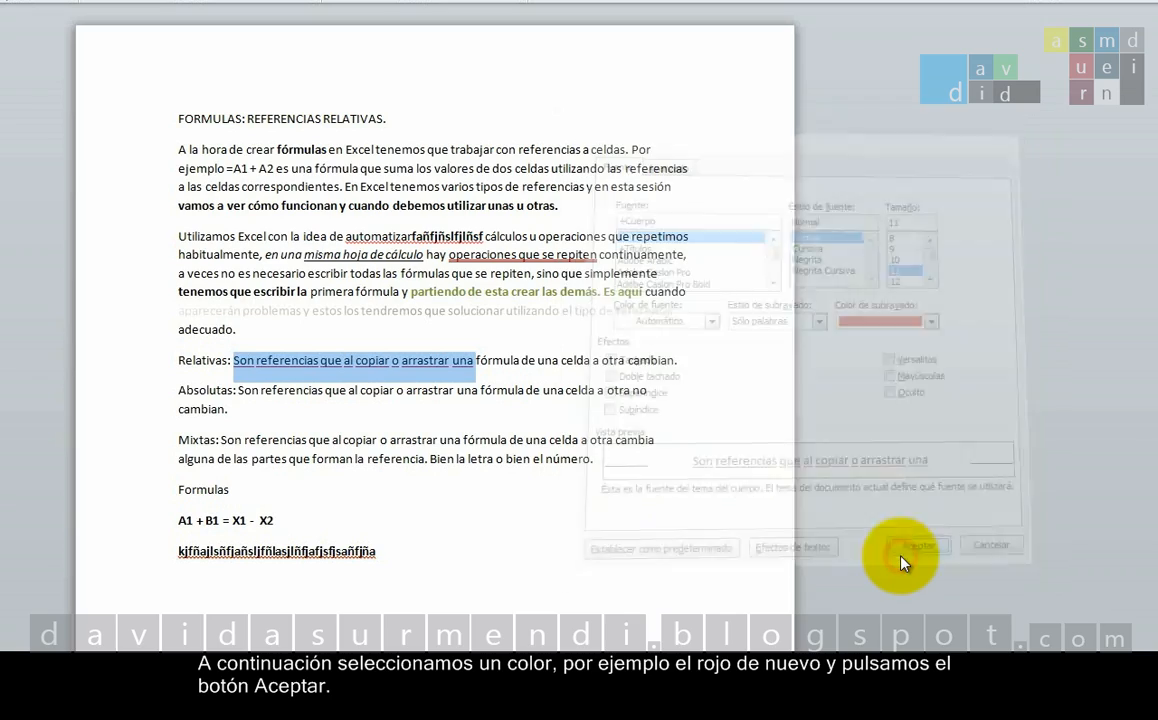
pyautogui.click(570, 400)
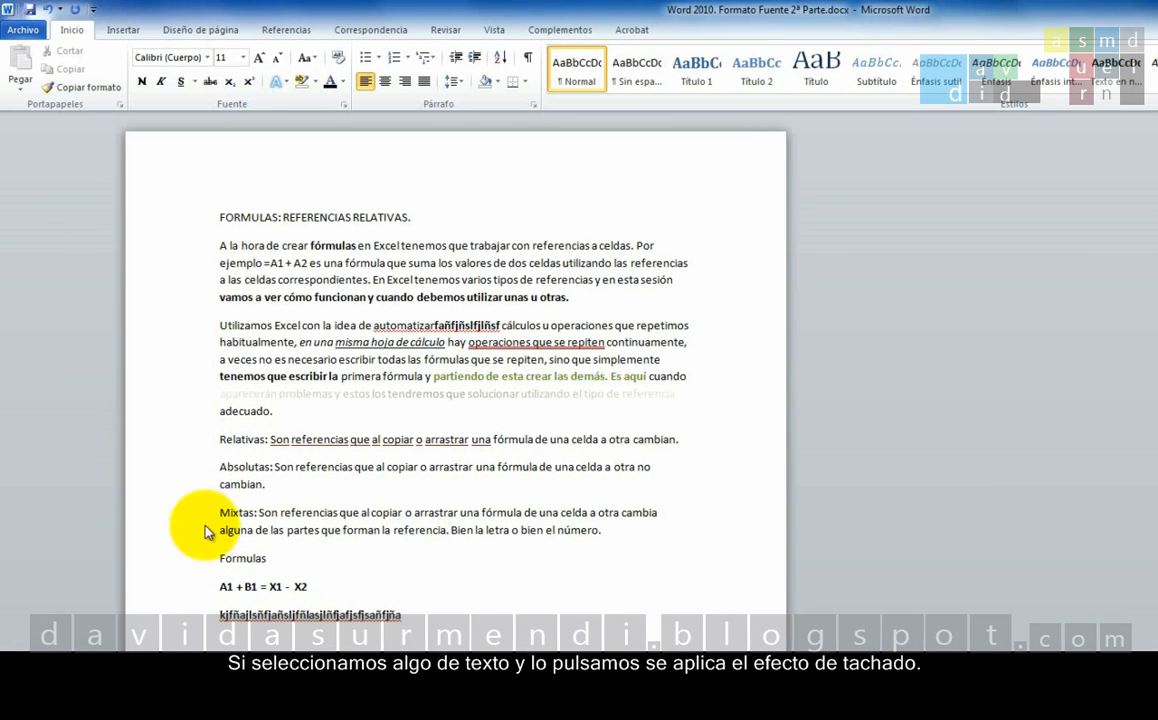
# Strike through "forman la referencia" in the Mixtas paragraph and deselect it.
pyautogui.moveTo(344, 530); pyautogui.dragTo(409, 527)
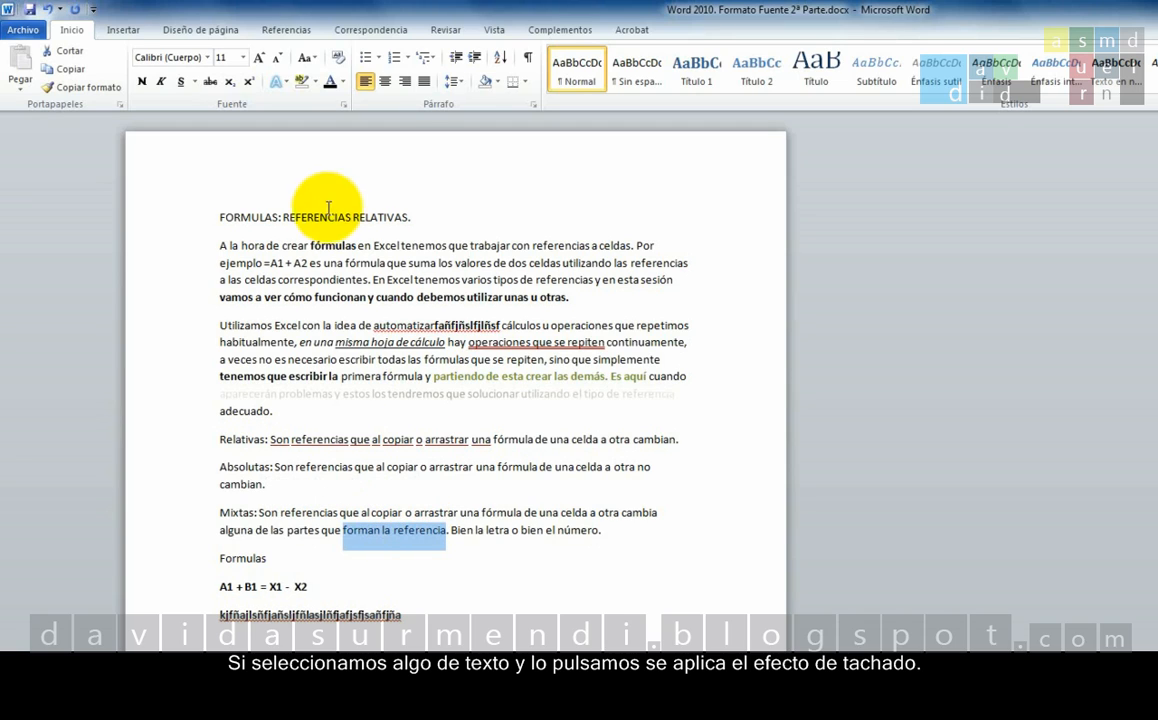
pyautogui.click(212, 84)
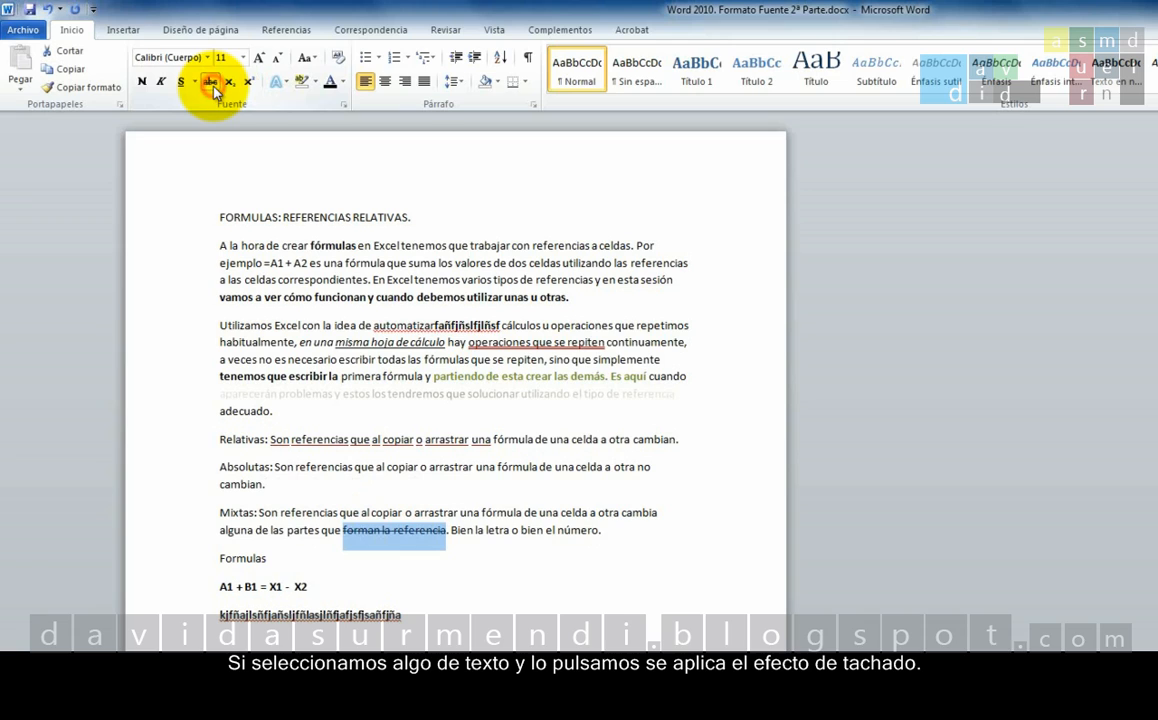
pyautogui.click(516, 535)
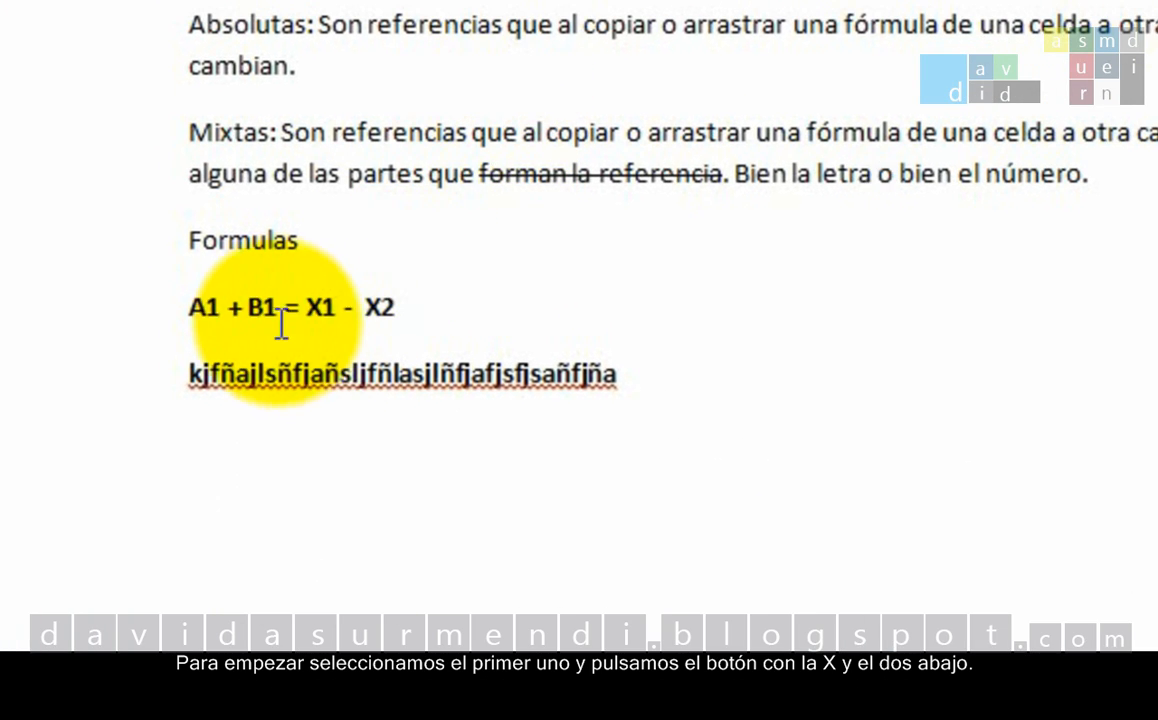
# Format the digit 1 in both A1 and B1 of the formula line "A1 + B1 = X1 - X2" as subscript.
pyautogui.moveTo(202, 306); pyautogui.dragTo(229, 296)
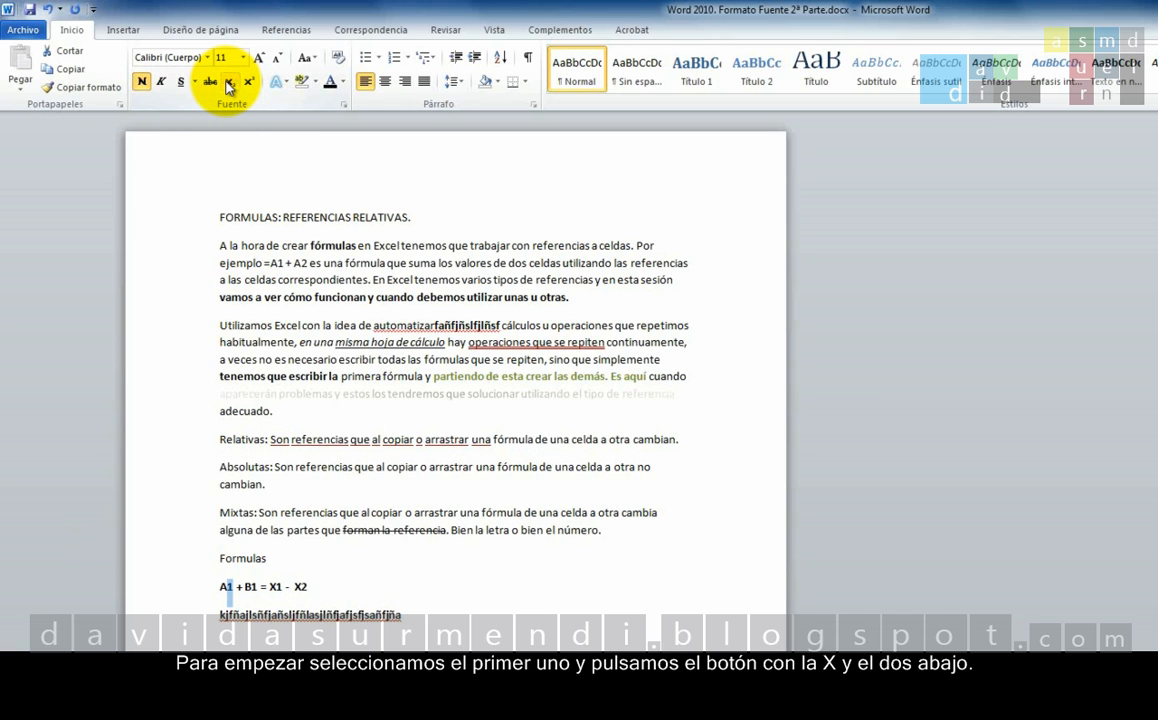
pyautogui.click(229, 81)
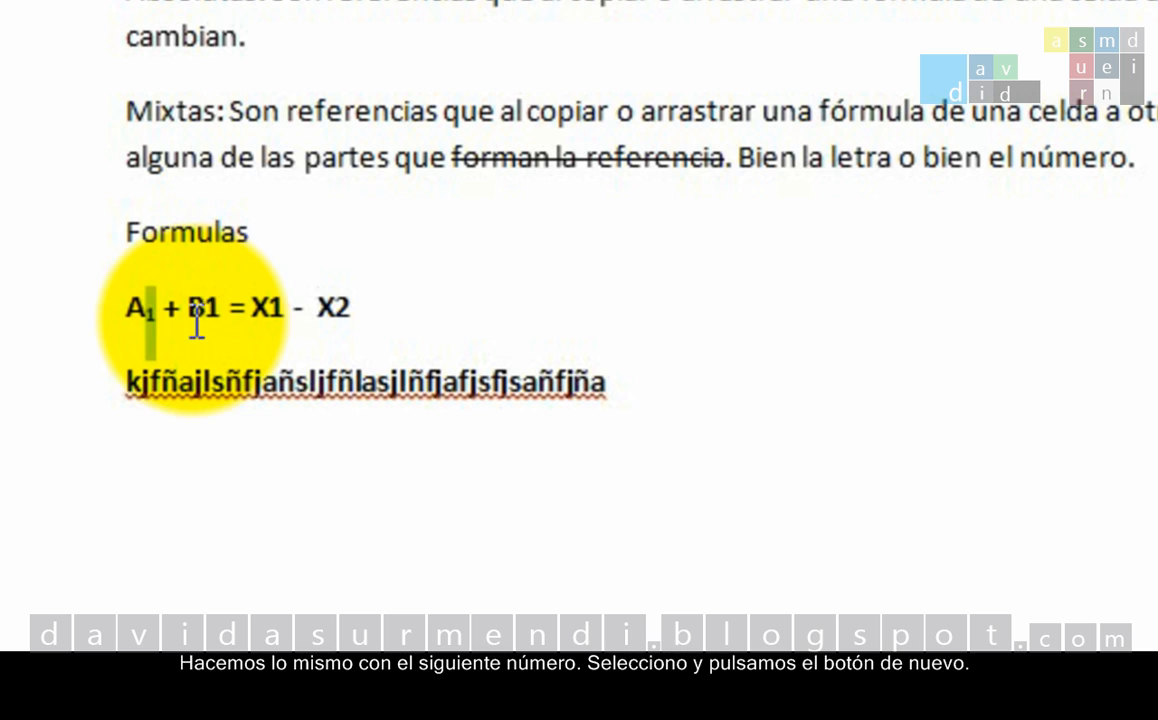
pyautogui.moveTo(205, 310); pyautogui.dragTo(218, 308)
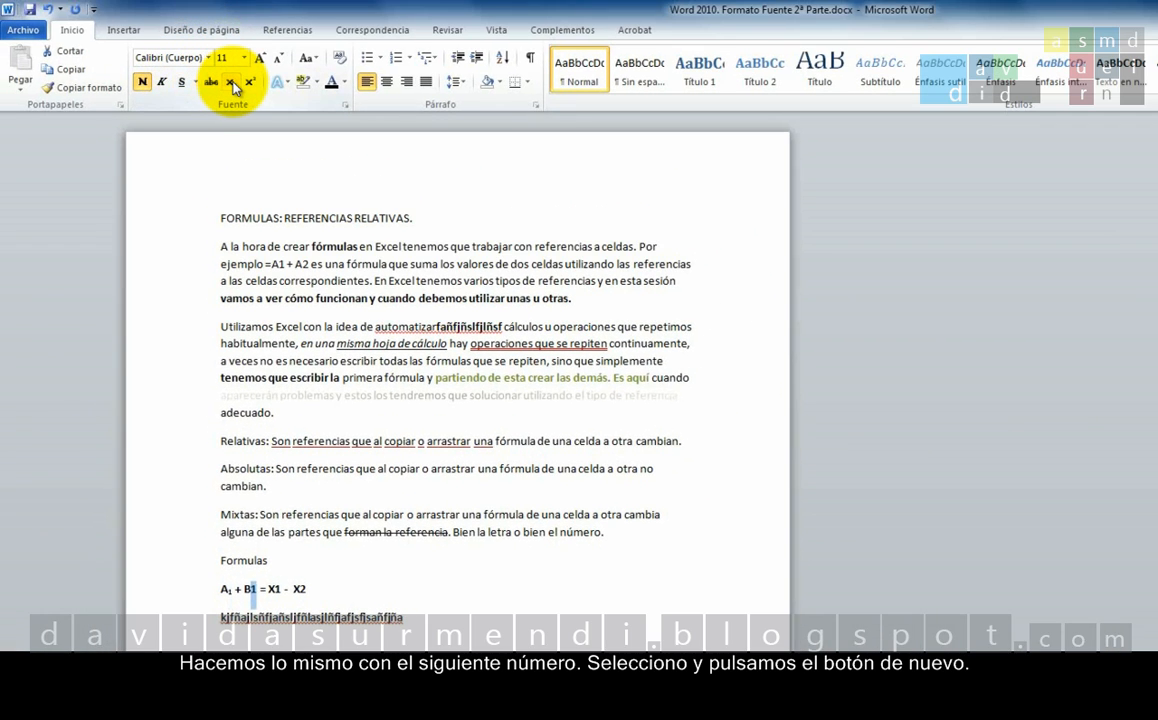
pyautogui.click(231, 84)
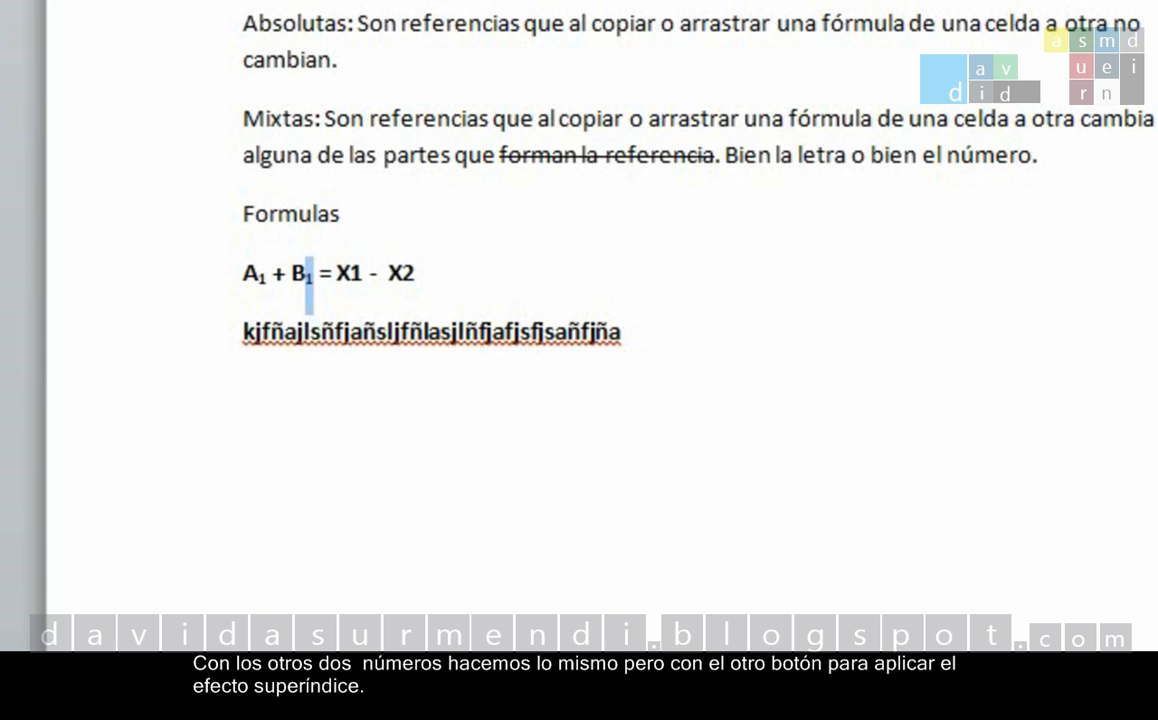
# Format the 1 in X1 and the 2 in X2 of the formula line as superscript.
pyautogui.moveTo(349, 276); pyautogui.dragTo(367, 258)
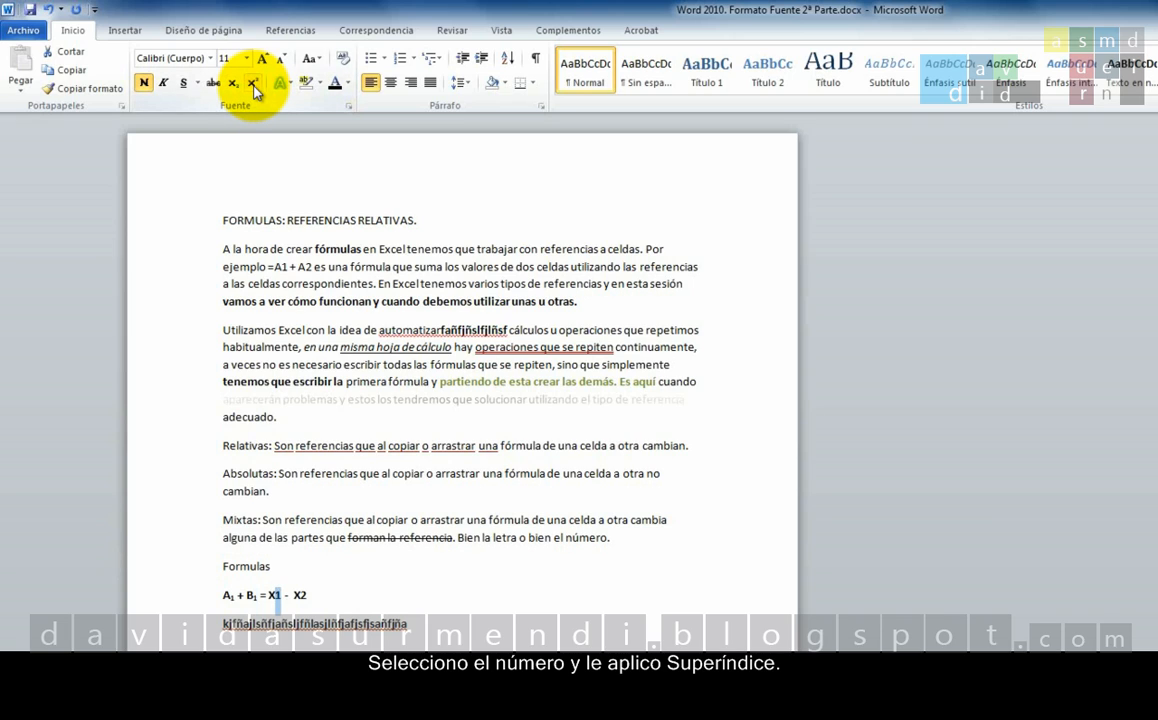
pyautogui.click(253, 84)
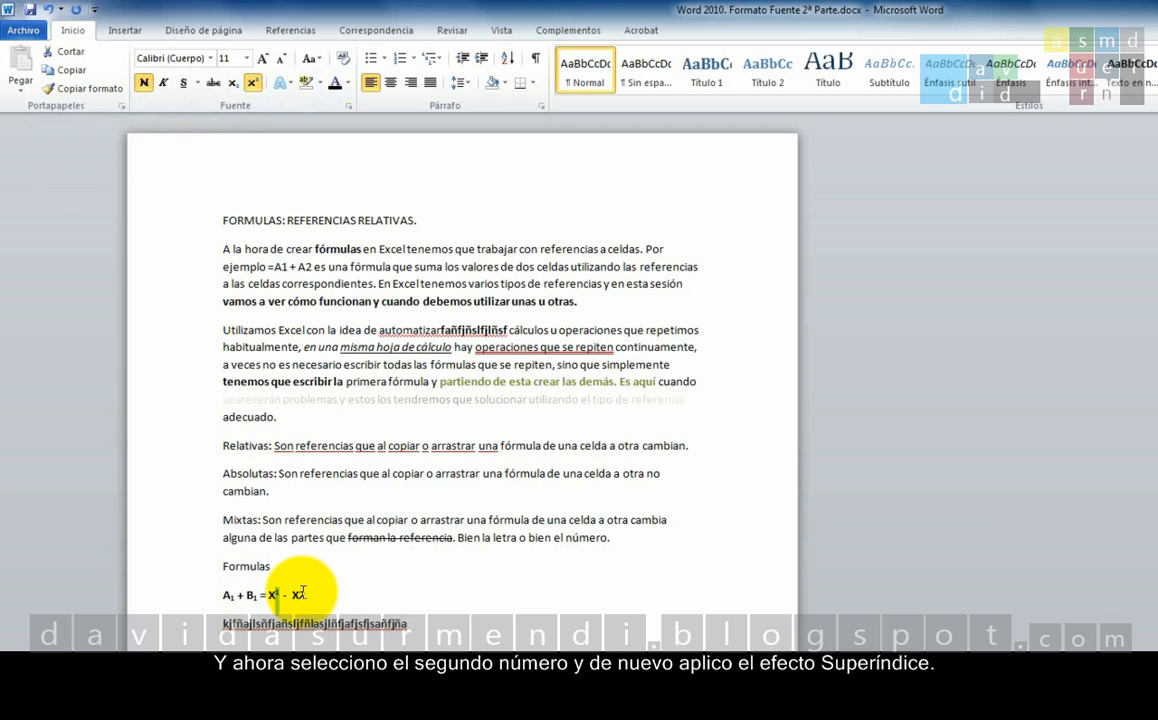
pyautogui.moveTo(299, 593); pyautogui.dragTo(304, 593)
pyautogui.click(253, 84)
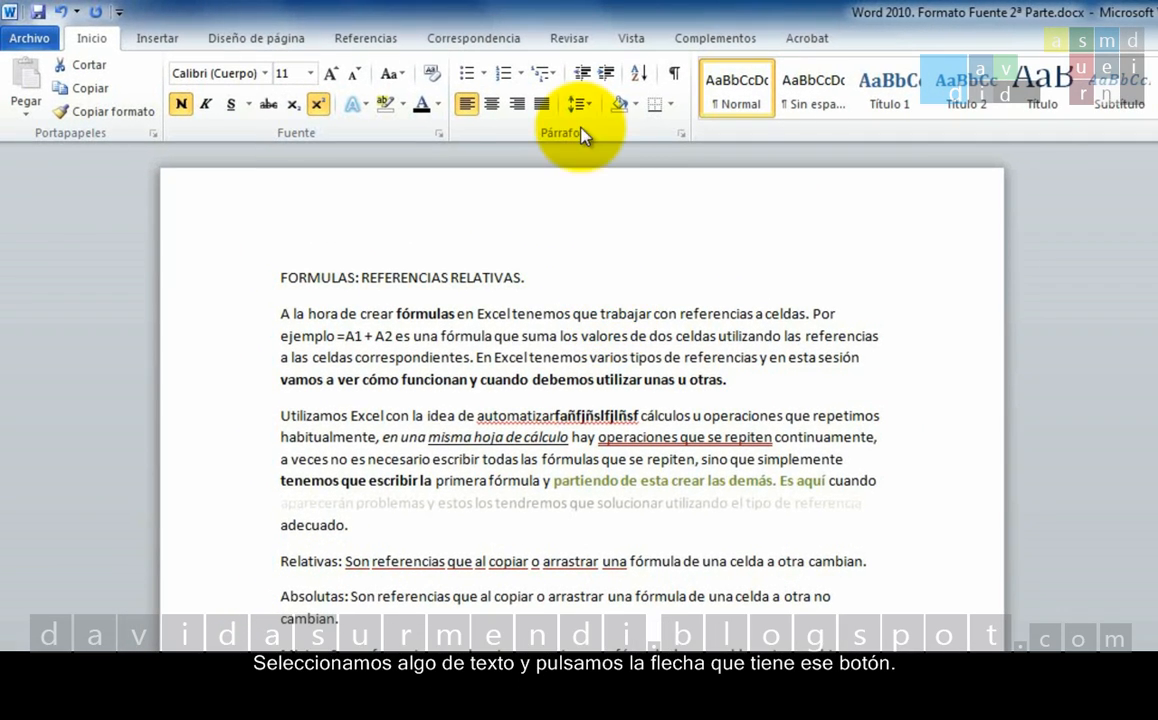
# Apply the preset text effect with blue gradient fill (Azul, Énfasis 1), white outline and glow to "Absolutas:" and deselect it.
pyautogui.moveTo(280, 597); pyautogui.dragTo(348, 598)
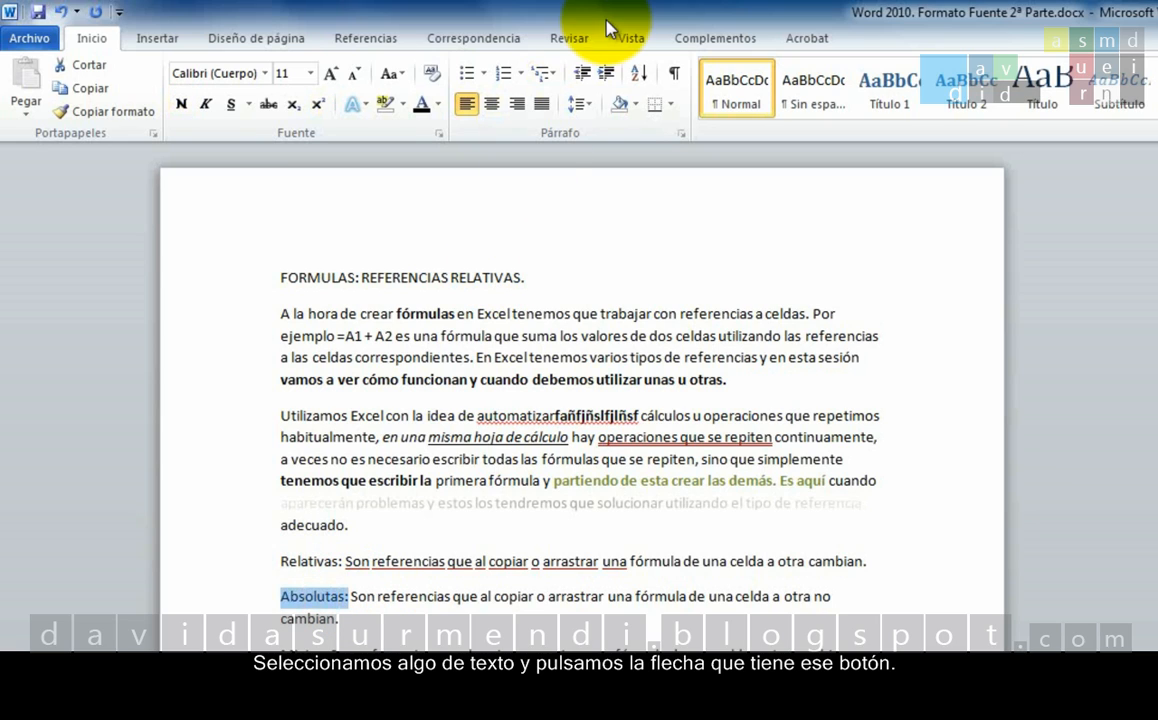
pyautogui.click(368, 106)
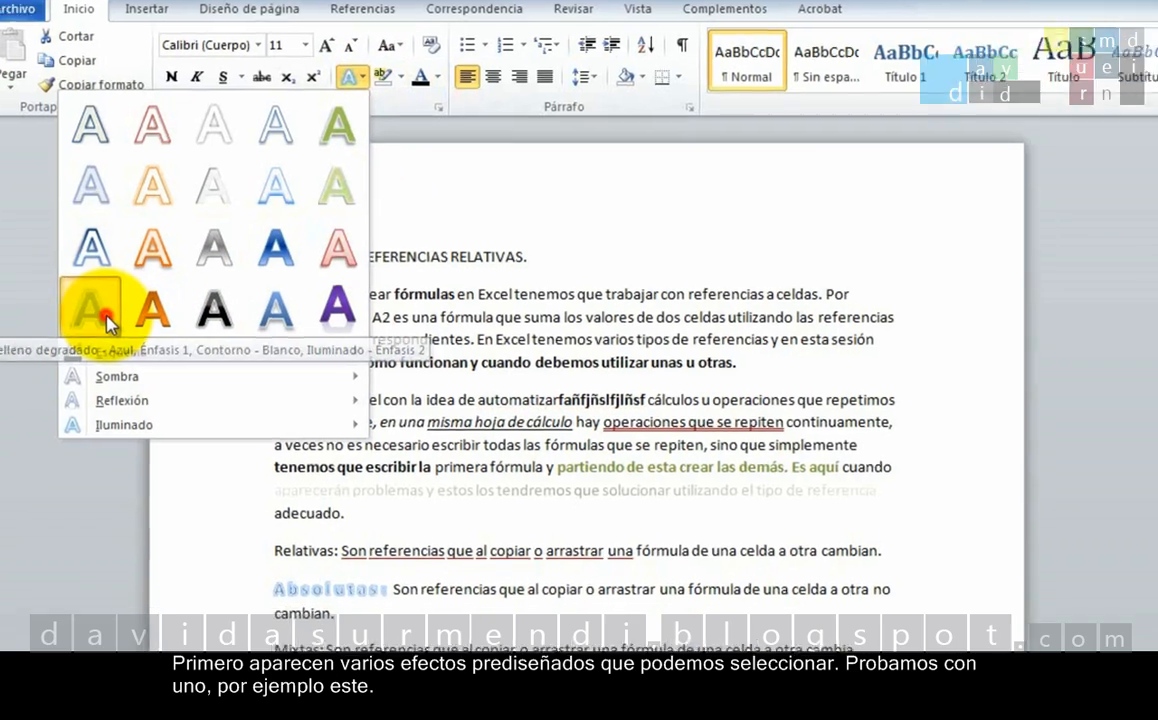
pyautogui.click(104, 330)
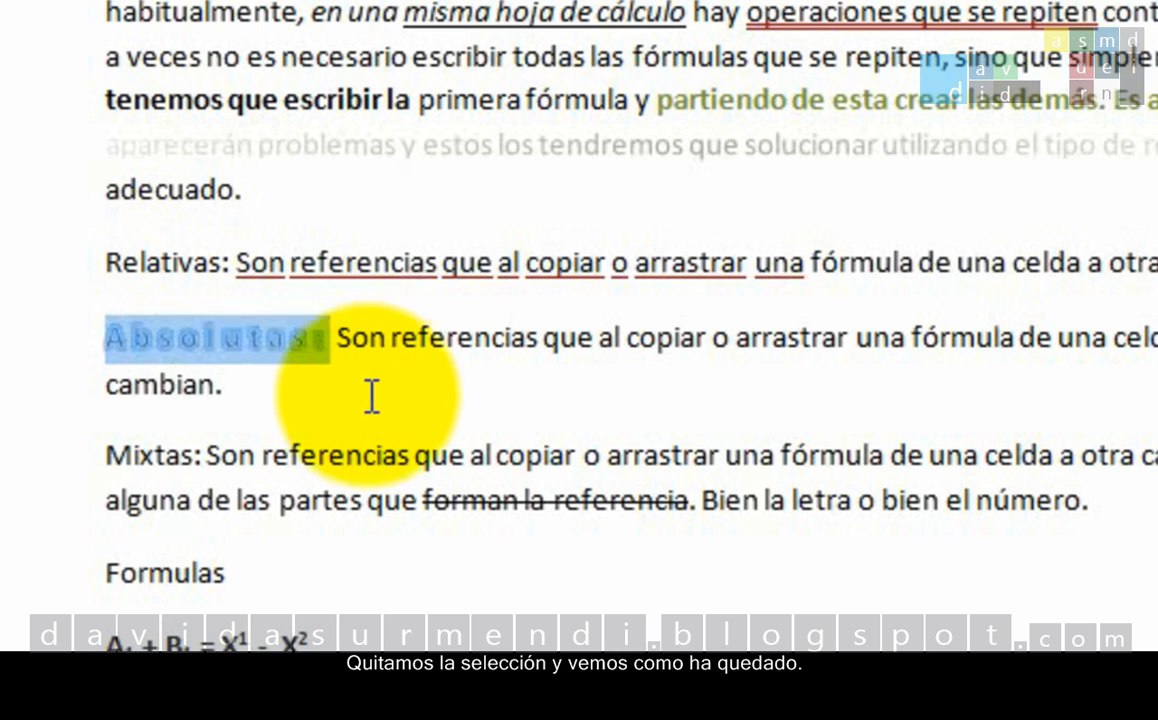
pyautogui.click(385, 352)
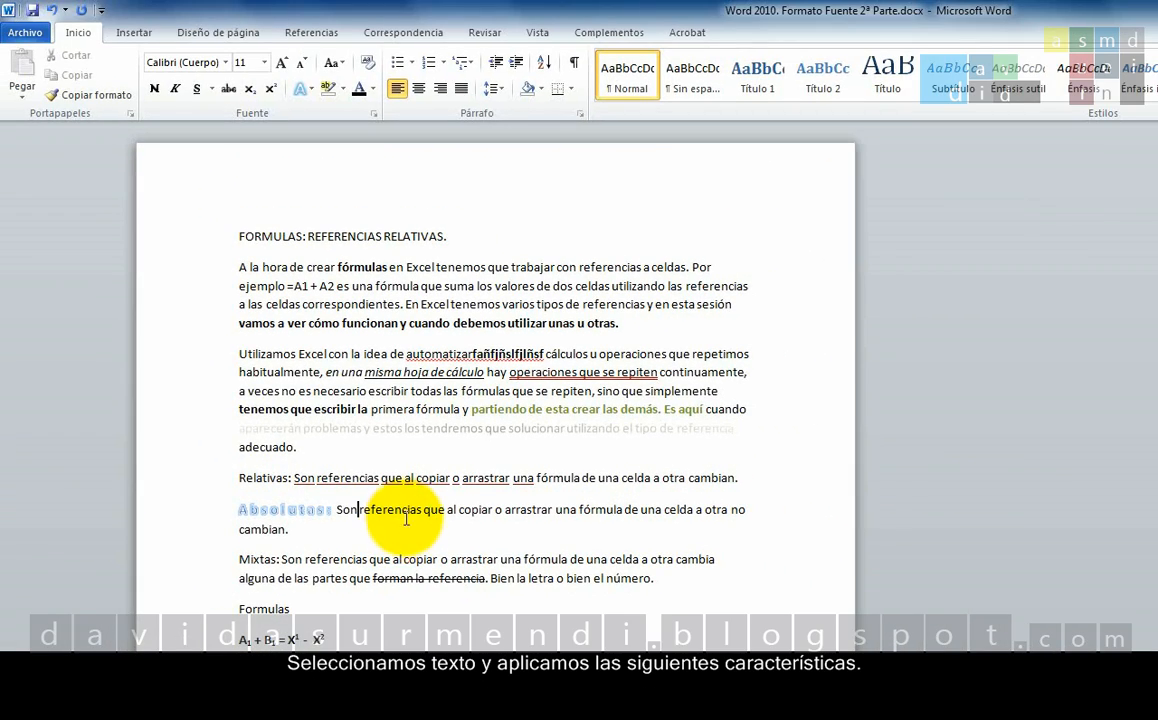
# Apply the Reflexión variation in the third row, second column to "Son referencias que al copiar o arrastrar" in the Absolutas paragraph.
pyautogui.moveTo(337, 510); pyautogui.dragTo(522, 507)
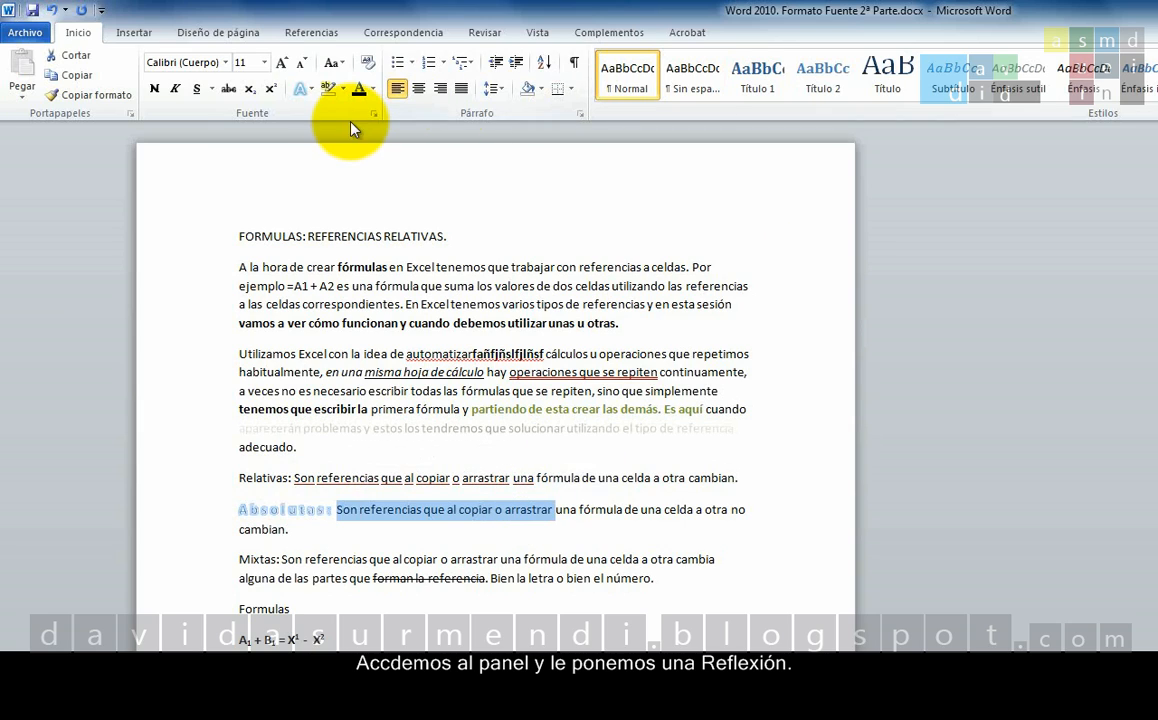
pyautogui.click(310, 90)
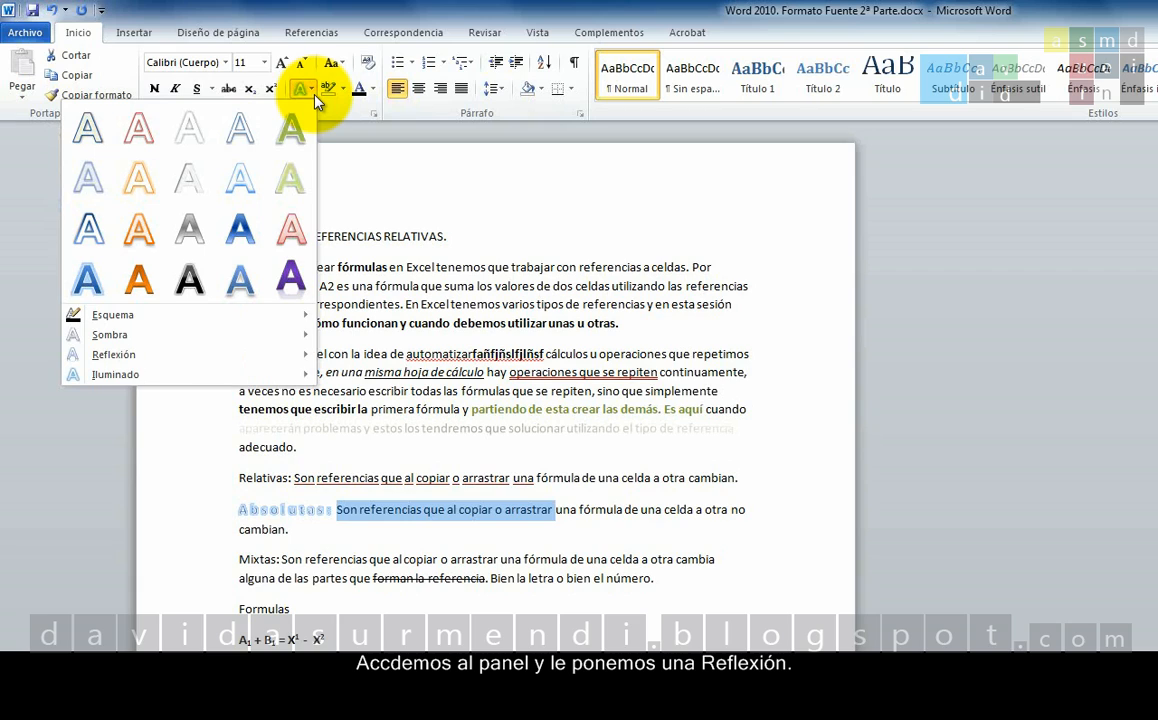
pyautogui.click(276, 366)
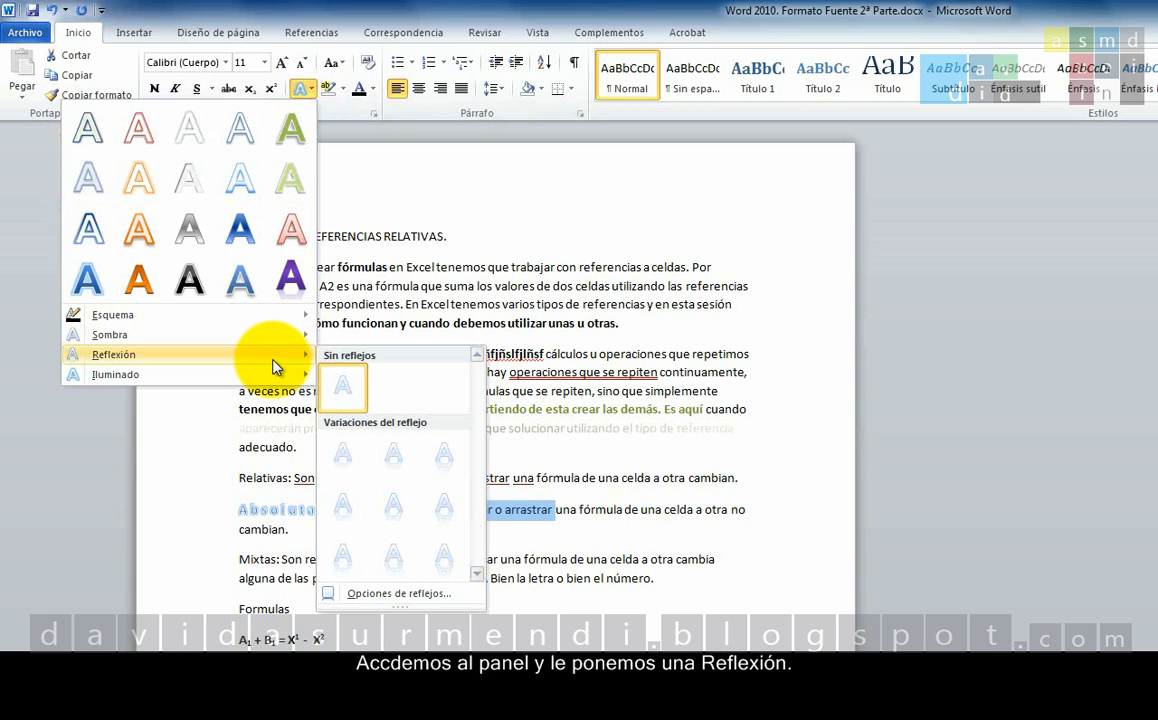
pyautogui.click(396, 552)
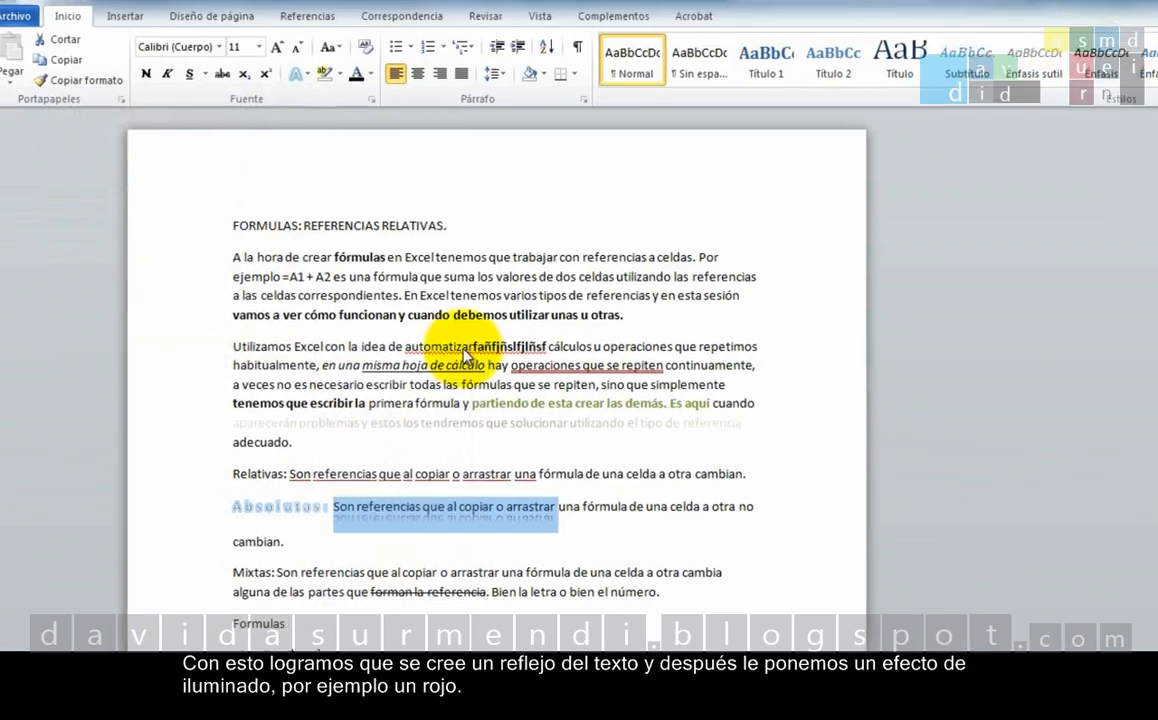
# Add the widest red Iluminado variation to "Son referencias que al copiar o arrastrar" in the Absolutas paragraph and deselect the text.
pyautogui.click(303, 74)
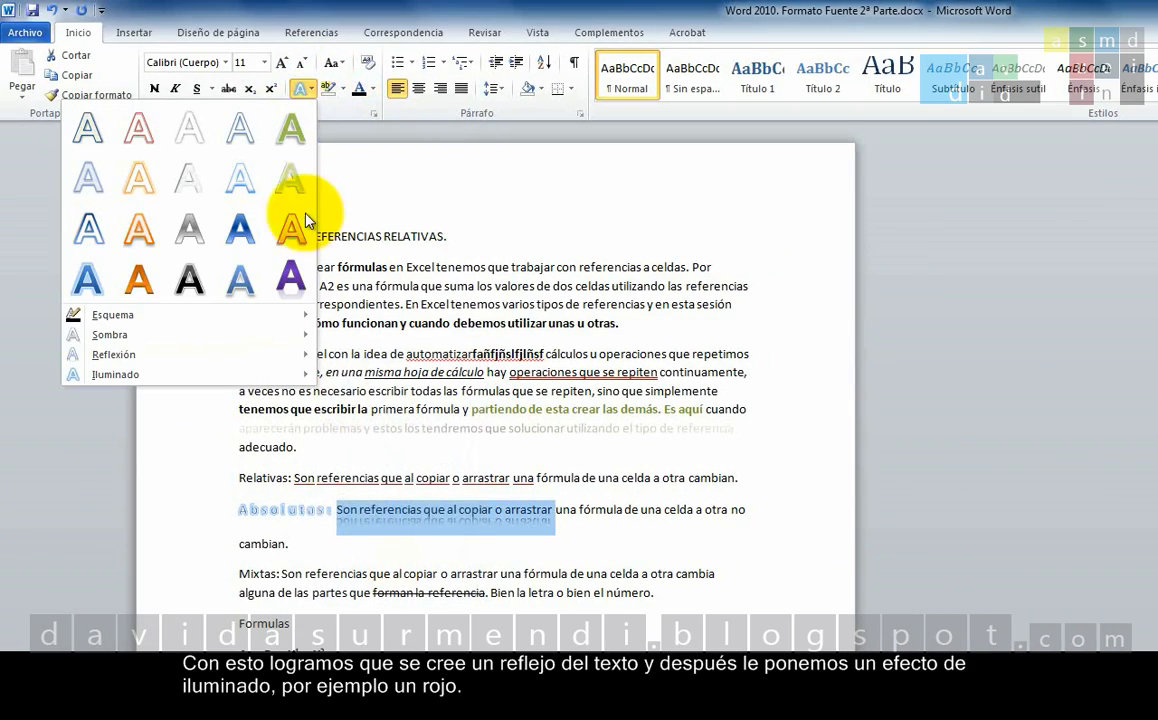
pyautogui.moveTo(254, 380)
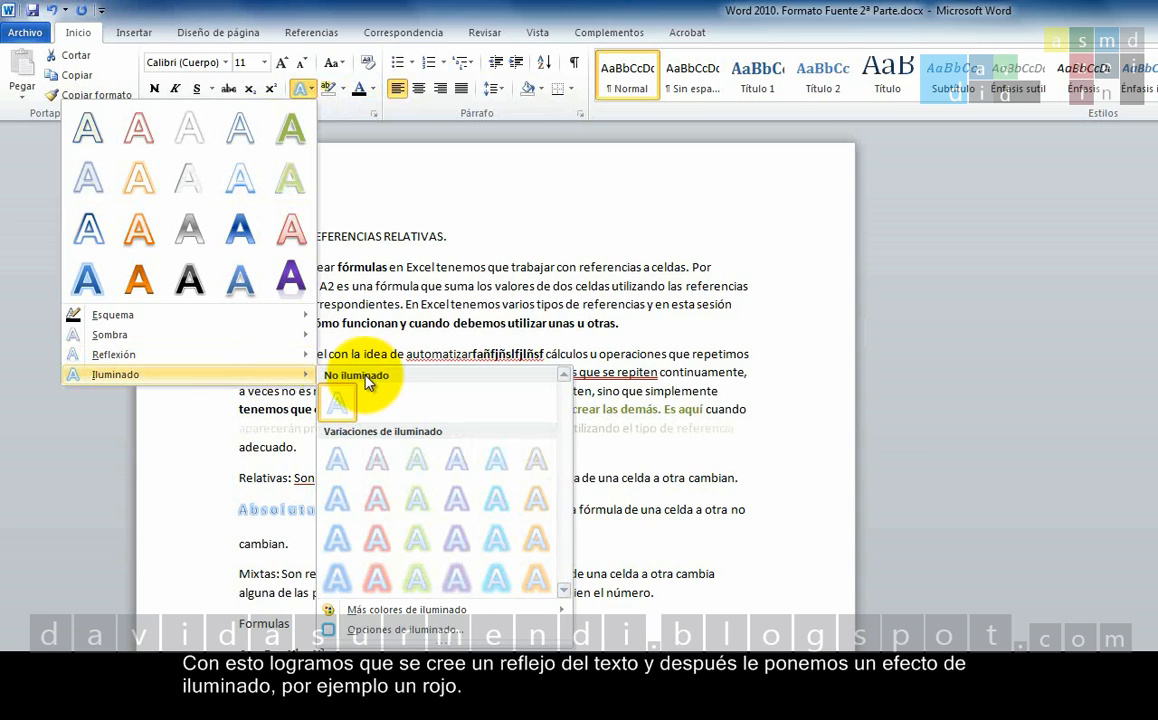
pyautogui.click(383, 572)
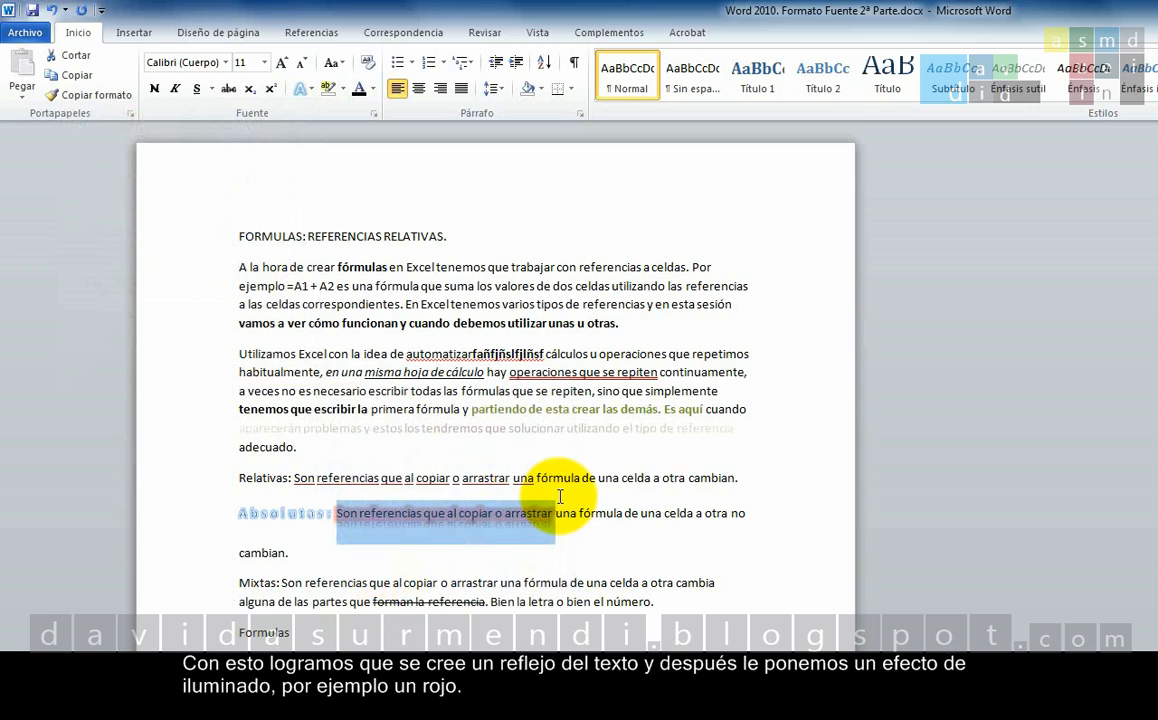
pyautogui.click(567, 513)
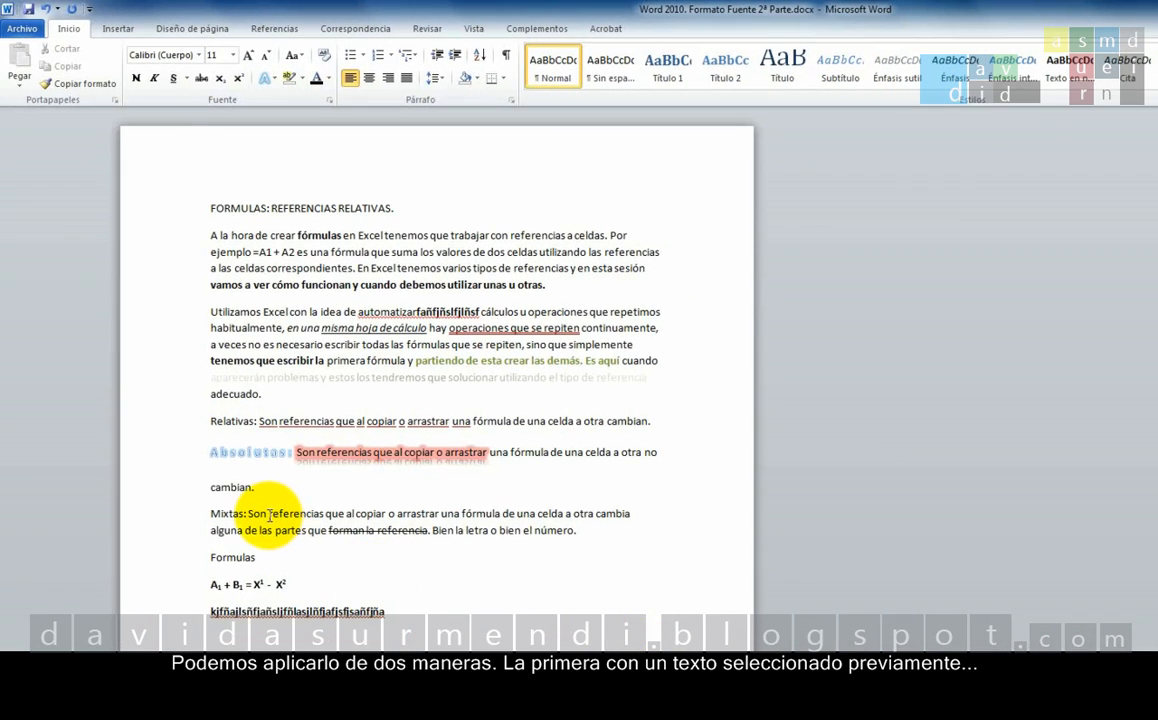
# Highlight "Mixtas: Son referencias" in pink.
pyautogui.moveTo(268, 515); pyautogui.dragTo(380, 508)
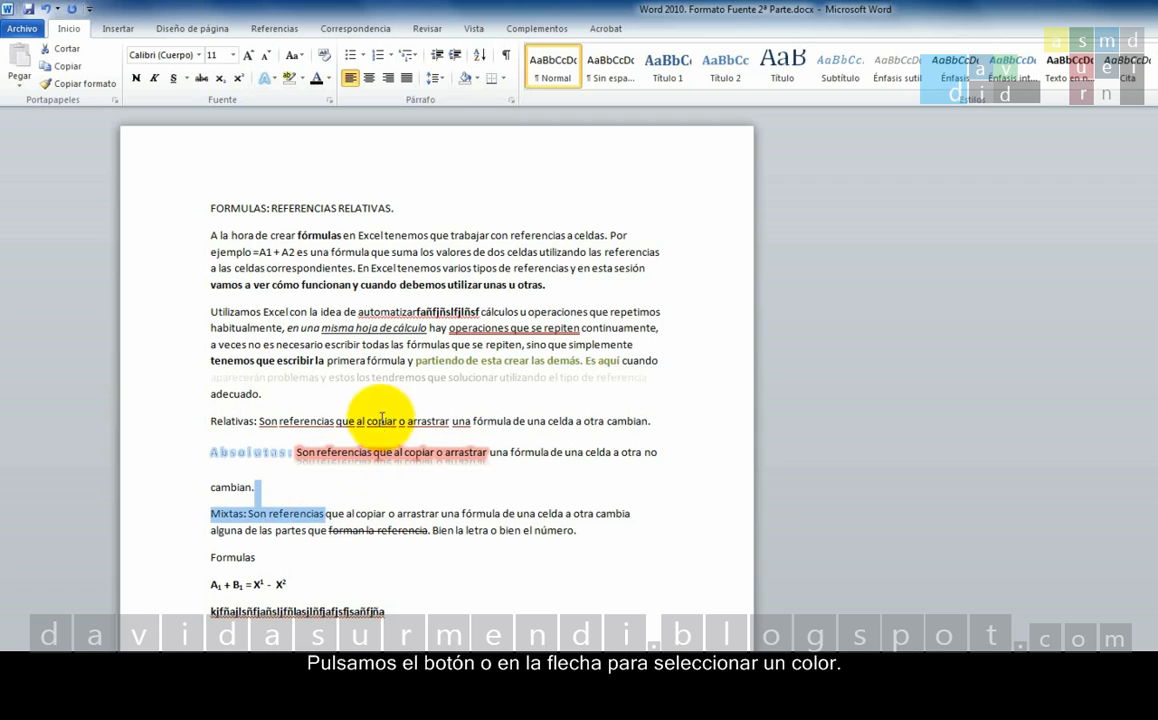
pyautogui.click(300, 78)
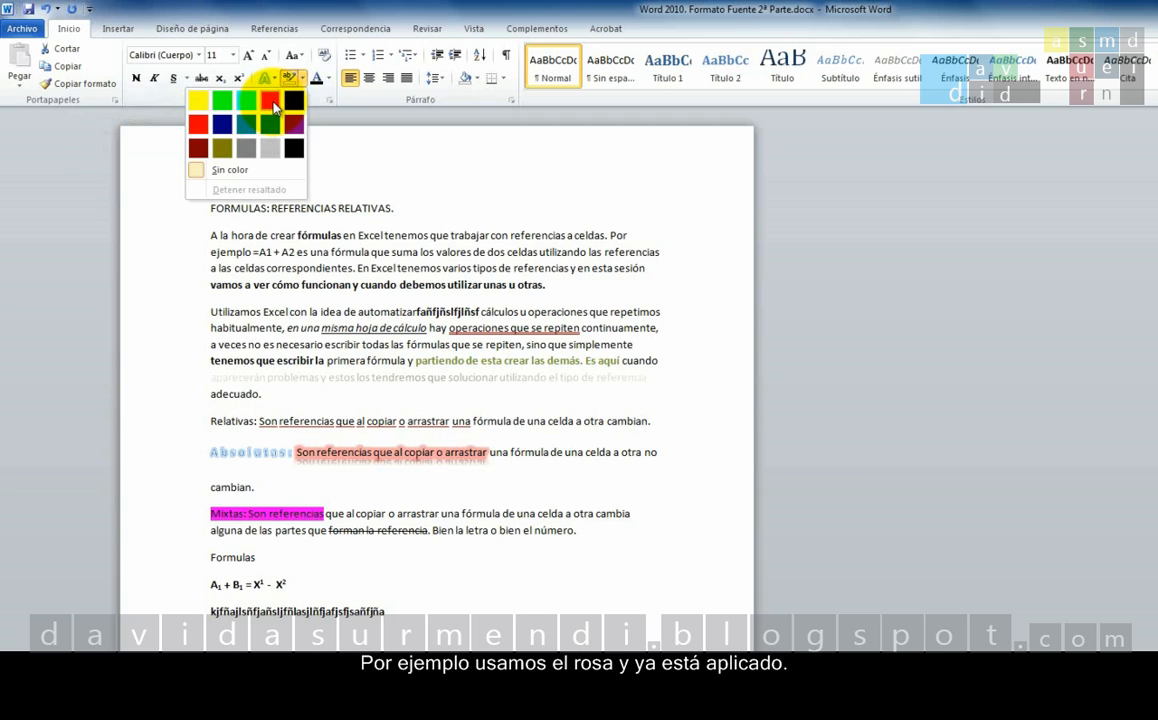
pyautogui.click(272, 103)
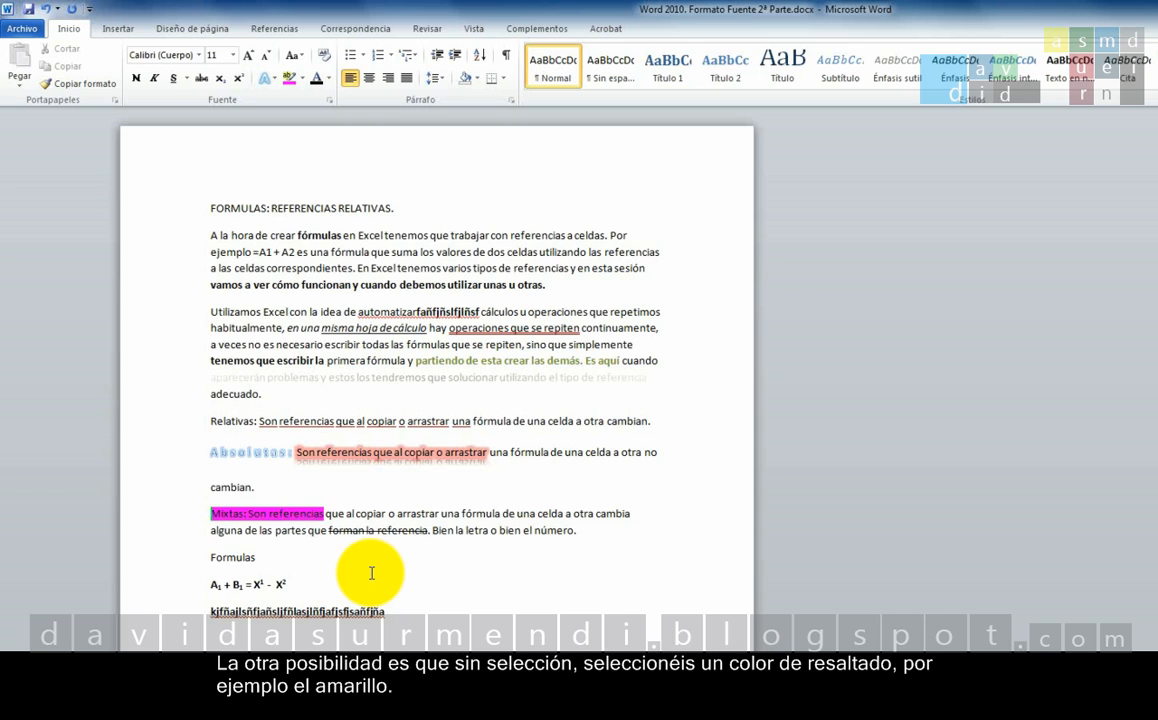
# Using the yellow highlighter, mark the first paragraph from its start through "que suma" and "En Excel tenemos varios tipos", and turn the highlighter off.
pyautogui.click(302, 79)
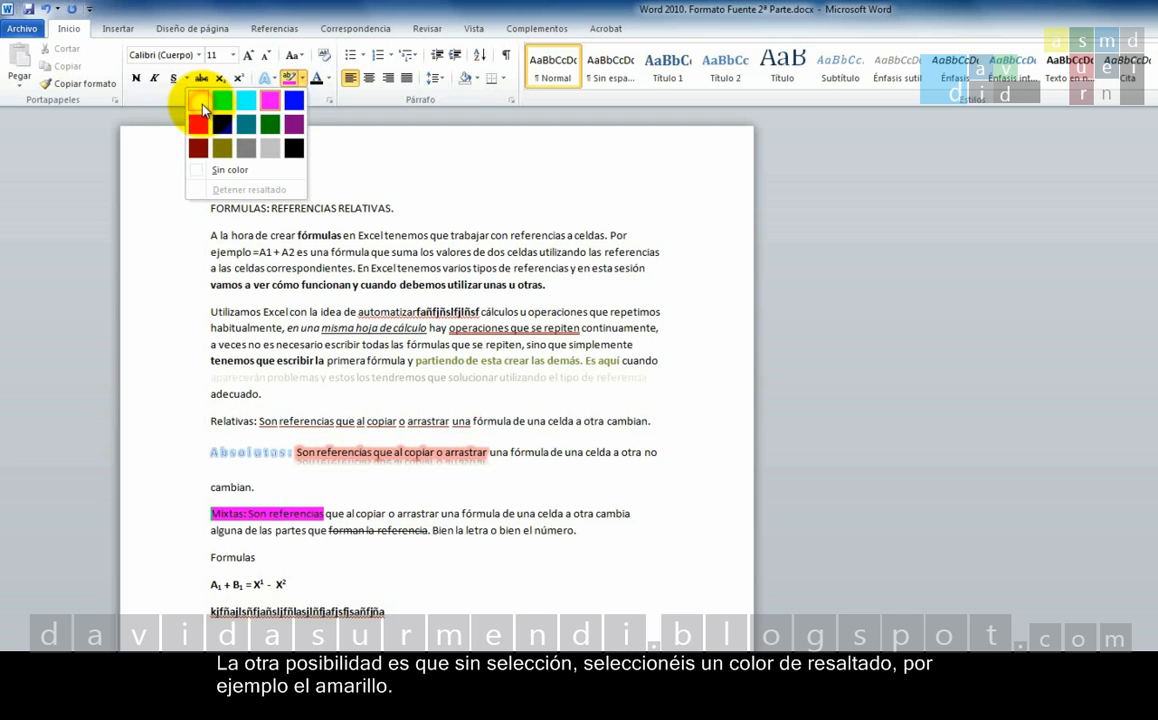
pyautogui.click(200, 102)
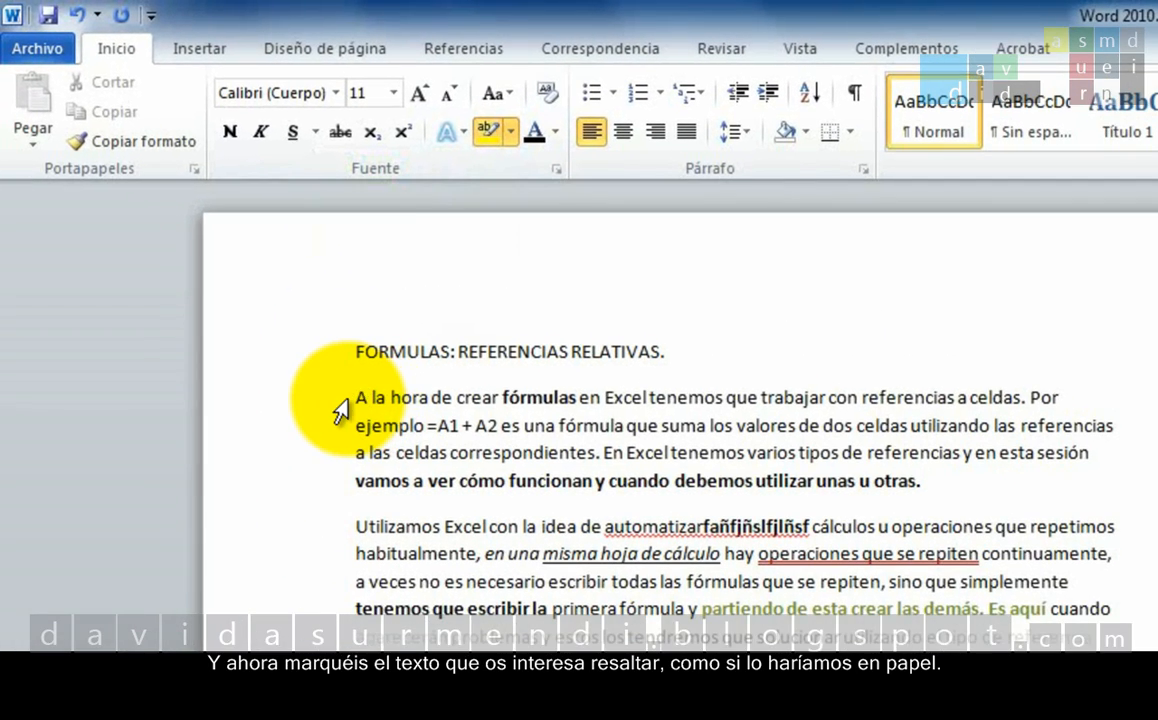
pyautogui.click(205, 236)
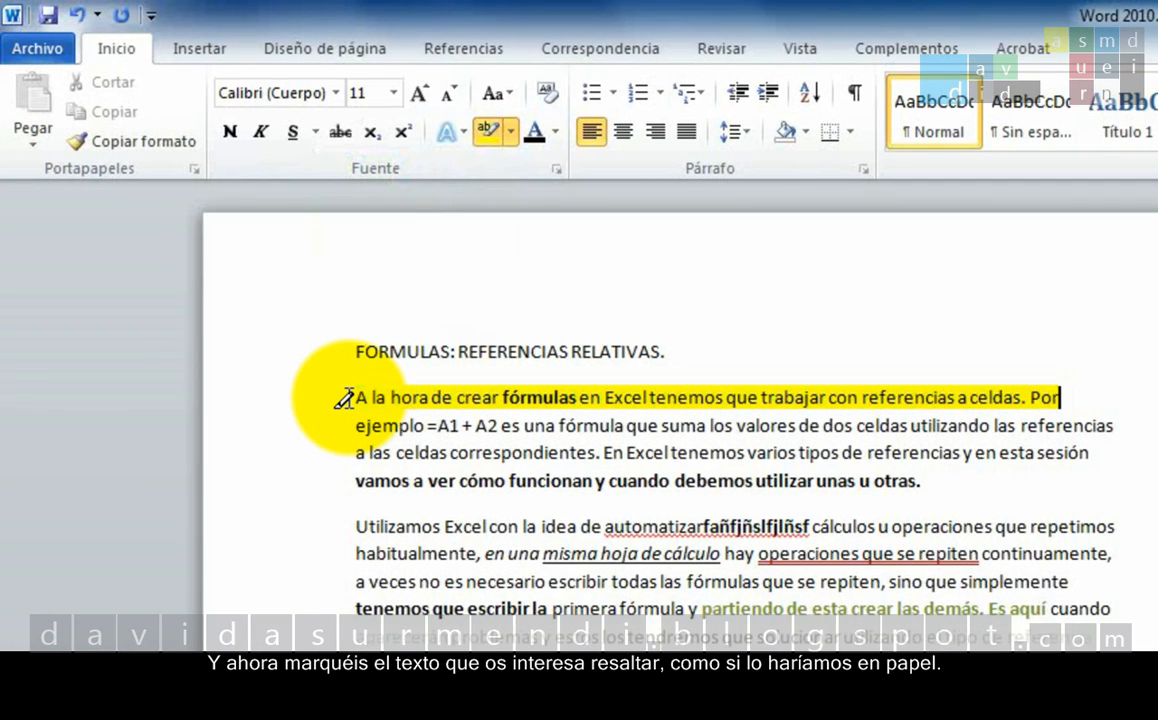
pyautogui.moveTo(355, 425); pyautogui.dragTo(668, 418)
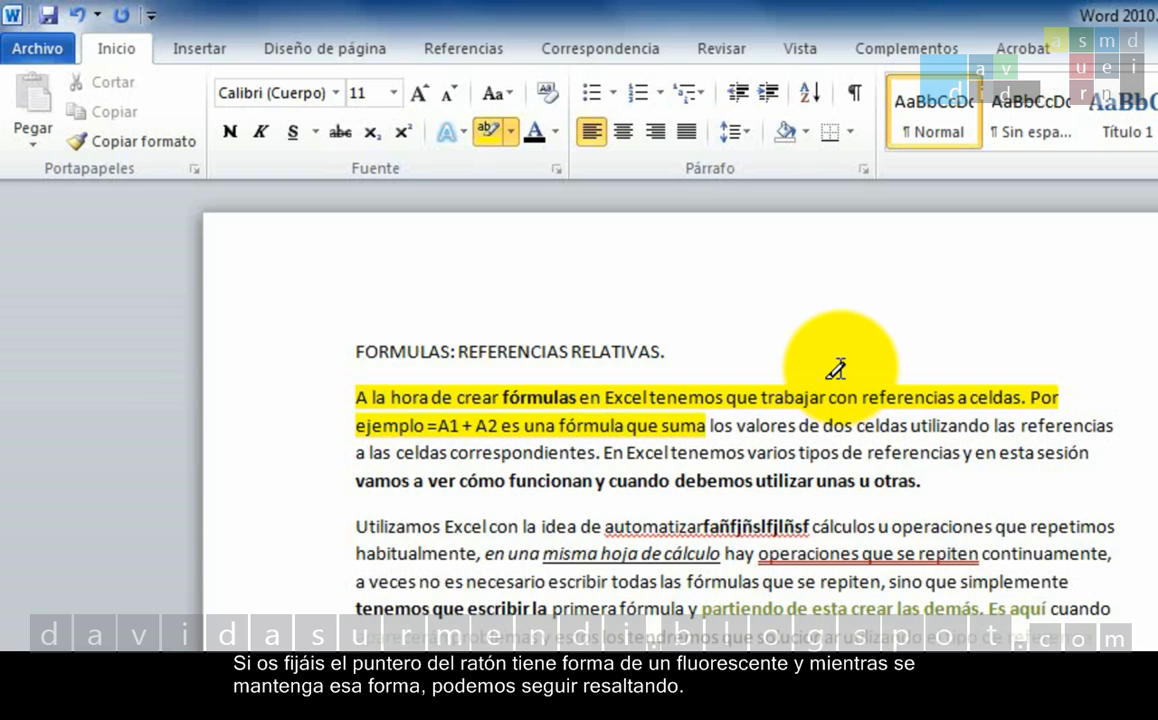
pyautogui.moveTo(604, 452)
pyautogui.mouseDown()
pyautogui.moveTo(781, 446)
pyautogui.moveTo(805, 425)
pyautogui.moveTo(840, 452)
pyautogui.mouseUp()
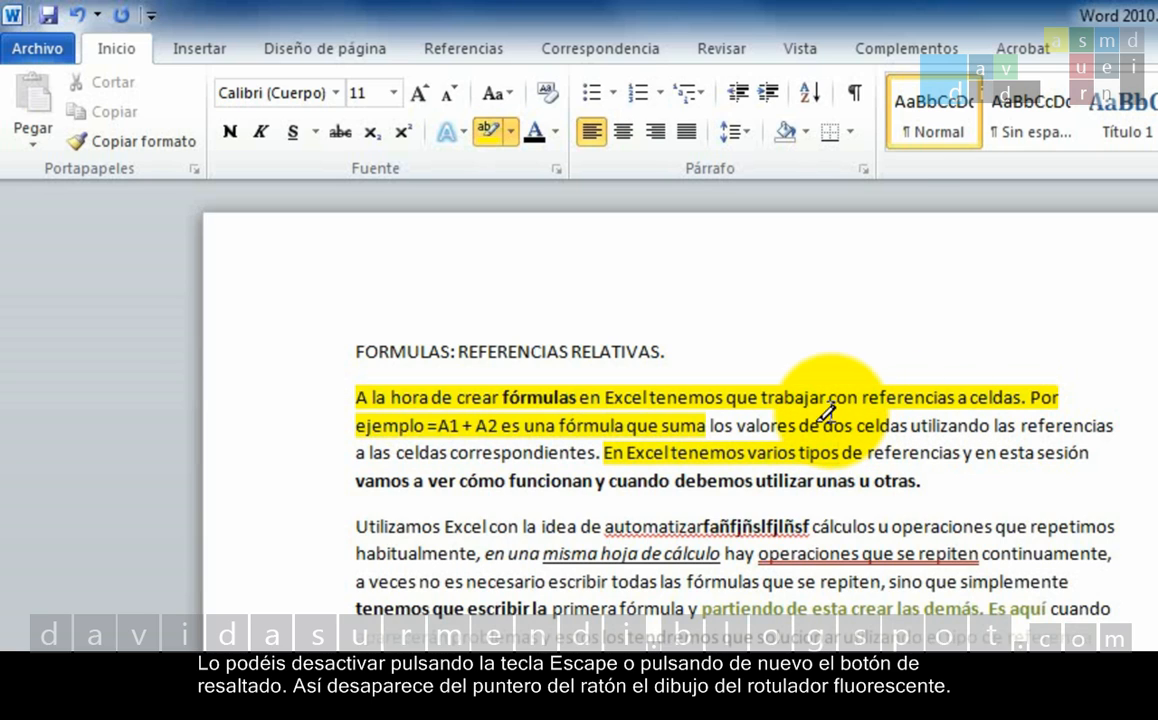
pyautogui.click(489, 133)
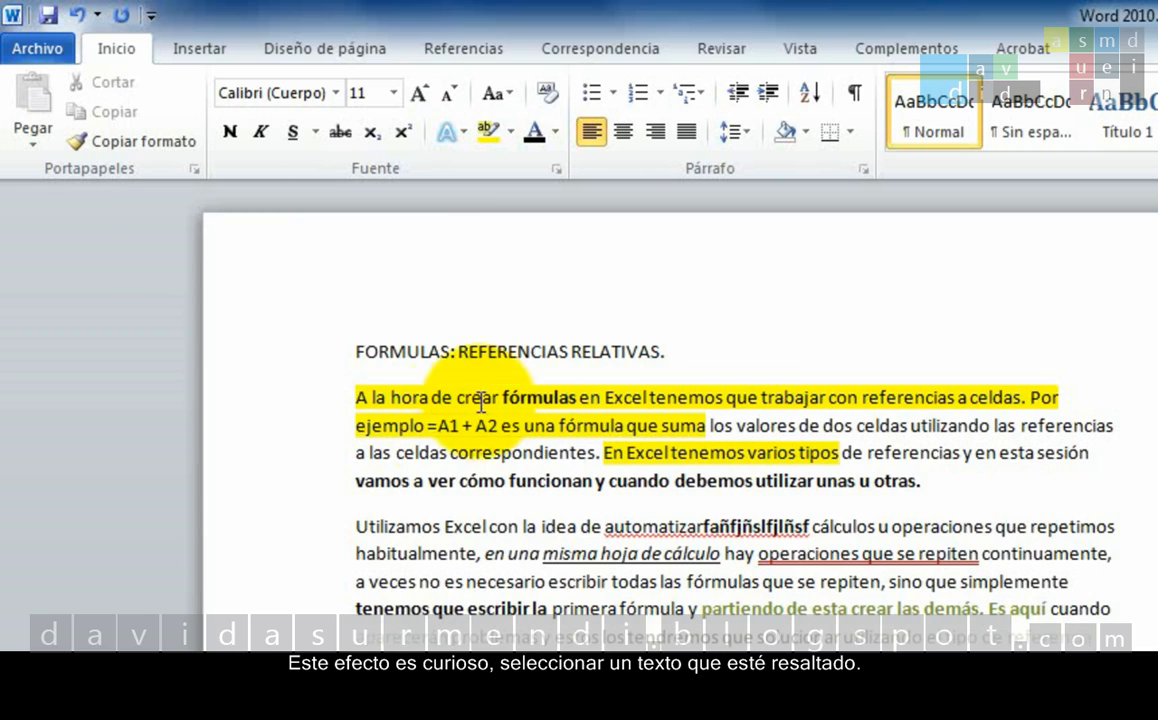
# Try to remove the yellow highlight from "ejemplo =A1 + A2 es una fórmul" by clearing its formatting.
pyautogui.moveTo(357, 426); pyautogui.dragTo(616, 424)
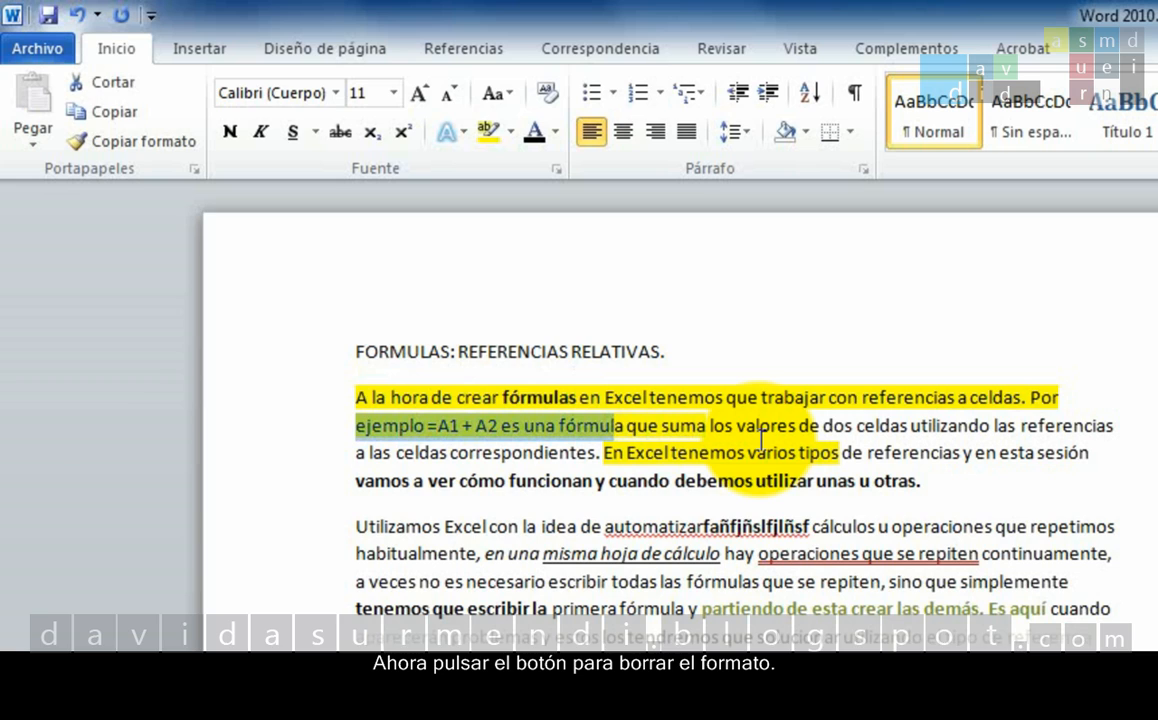
pyautogui.click(555, 99)
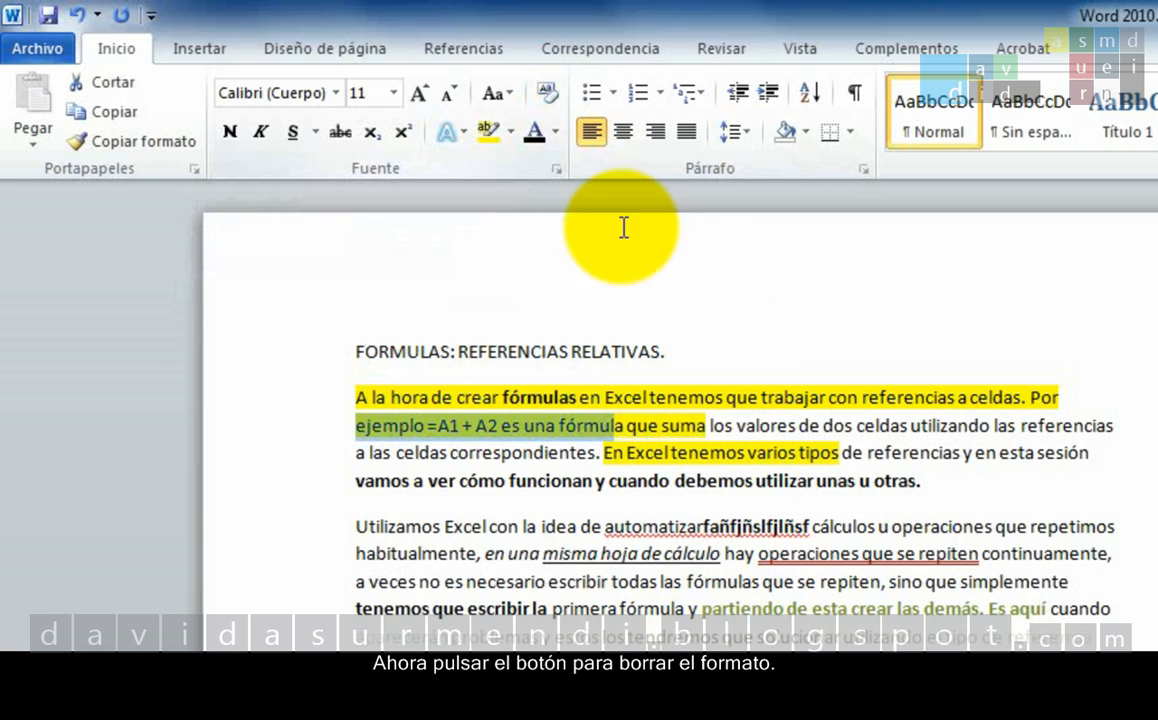
pyautogui.click(660, 426)
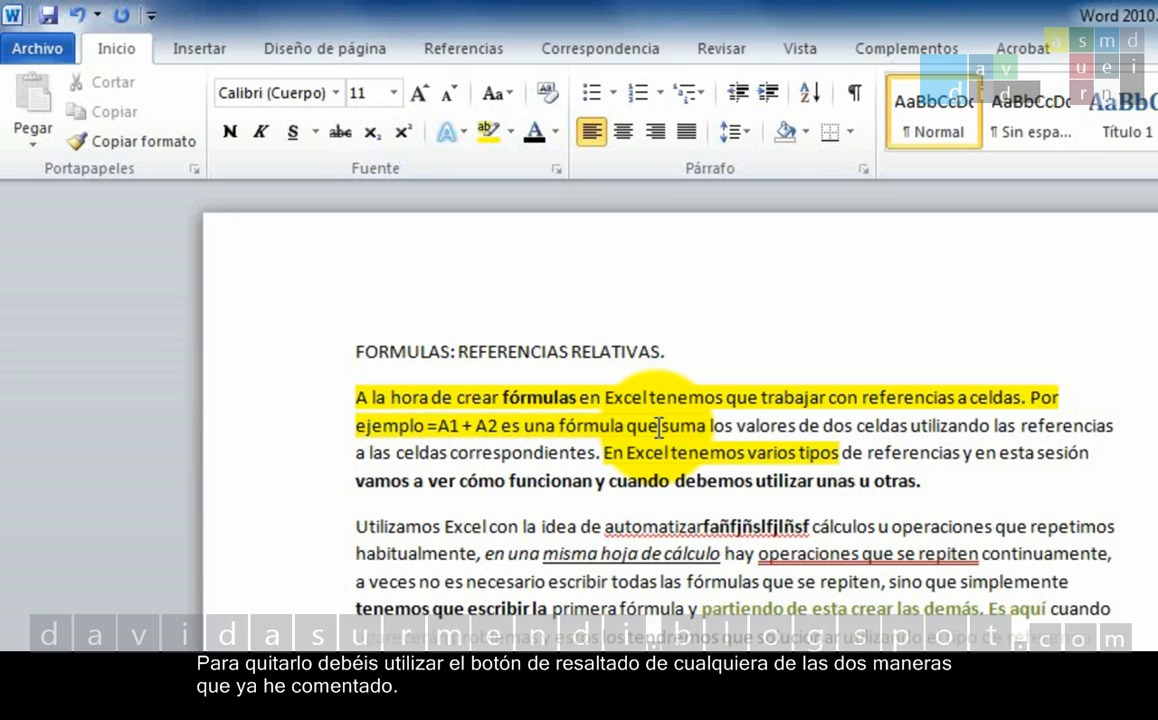
# Remove the highlight from "ejemplo =A1 + A2 es una" in the first paragraph by setting its highlight colour to Sin color.
pyautogui.click(355, 428)
pyautogui.moveTo(355, 428); pyautogui.dragTo(535, 418)
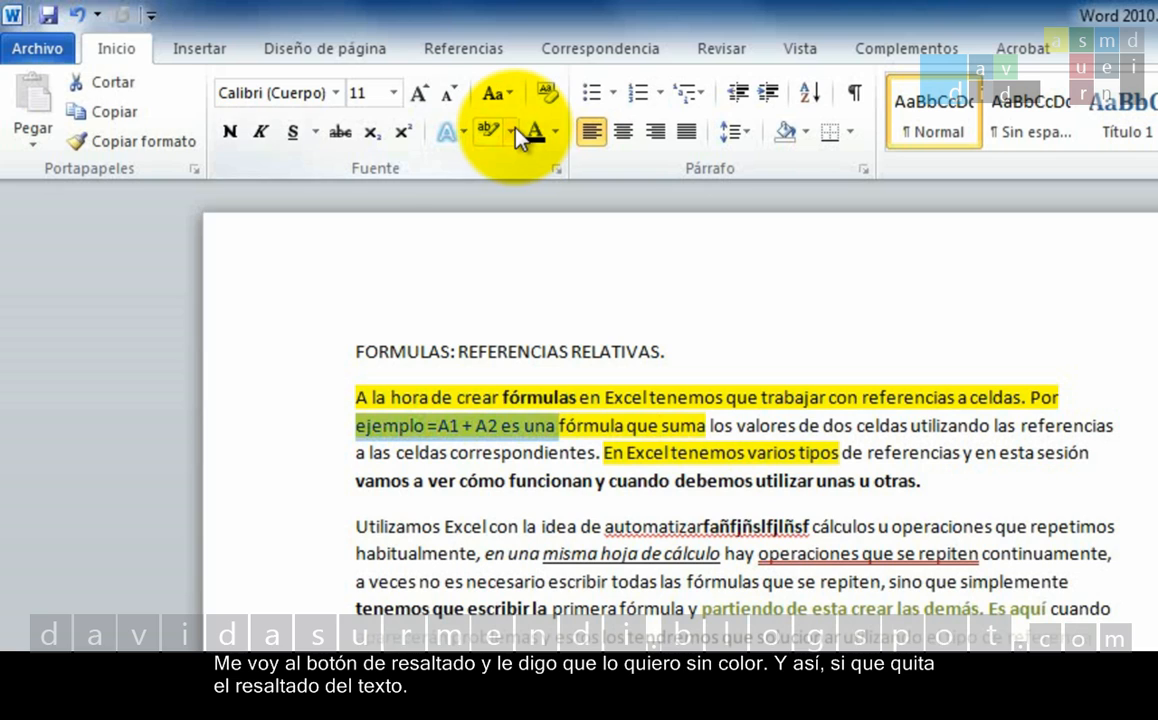
pyautogui.click(513, 131)
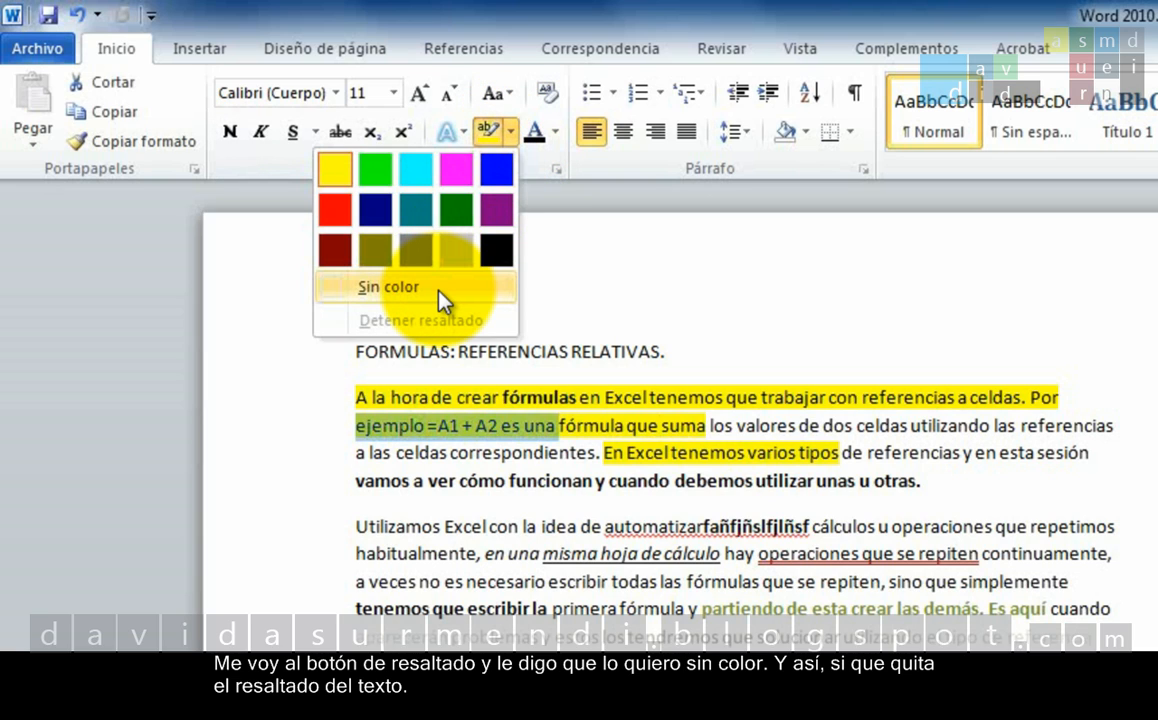
pyautogui.click(440, 290)
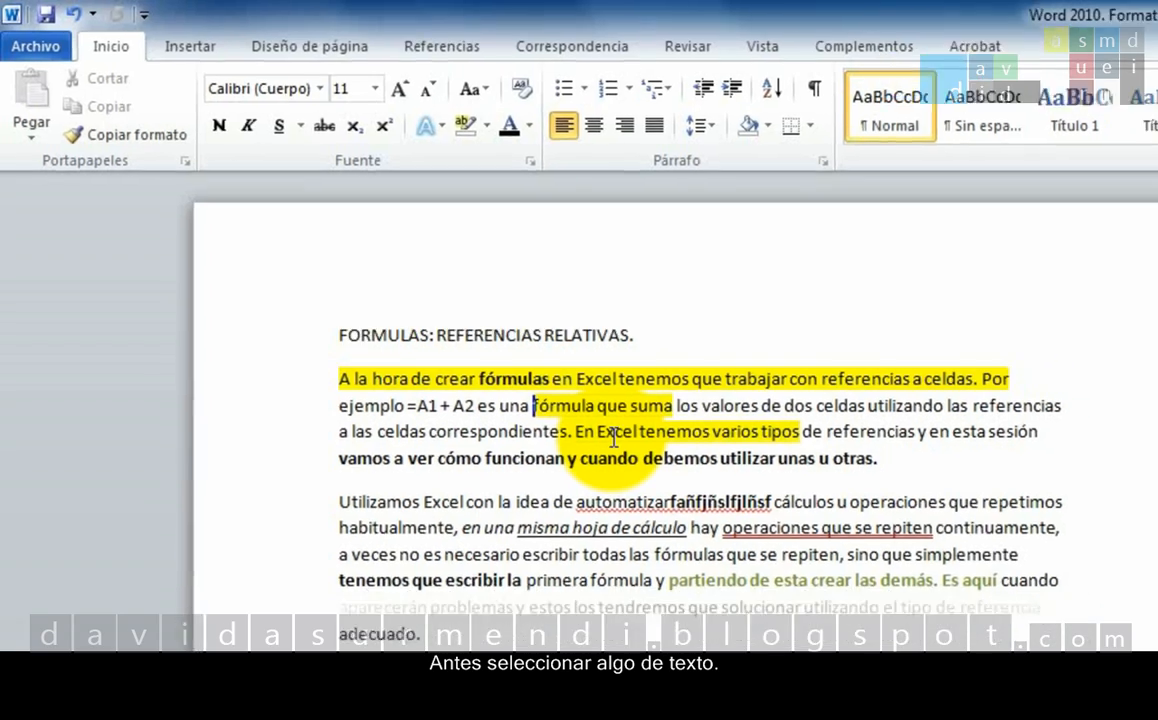
# Apply the Doble tachado effect to "arrastrar una f" in the Mixtas paragraph, keeping the +Cuerpo font.
pyautogui.moveTo(422, 494); pyautogui.dragTo(449, 499)
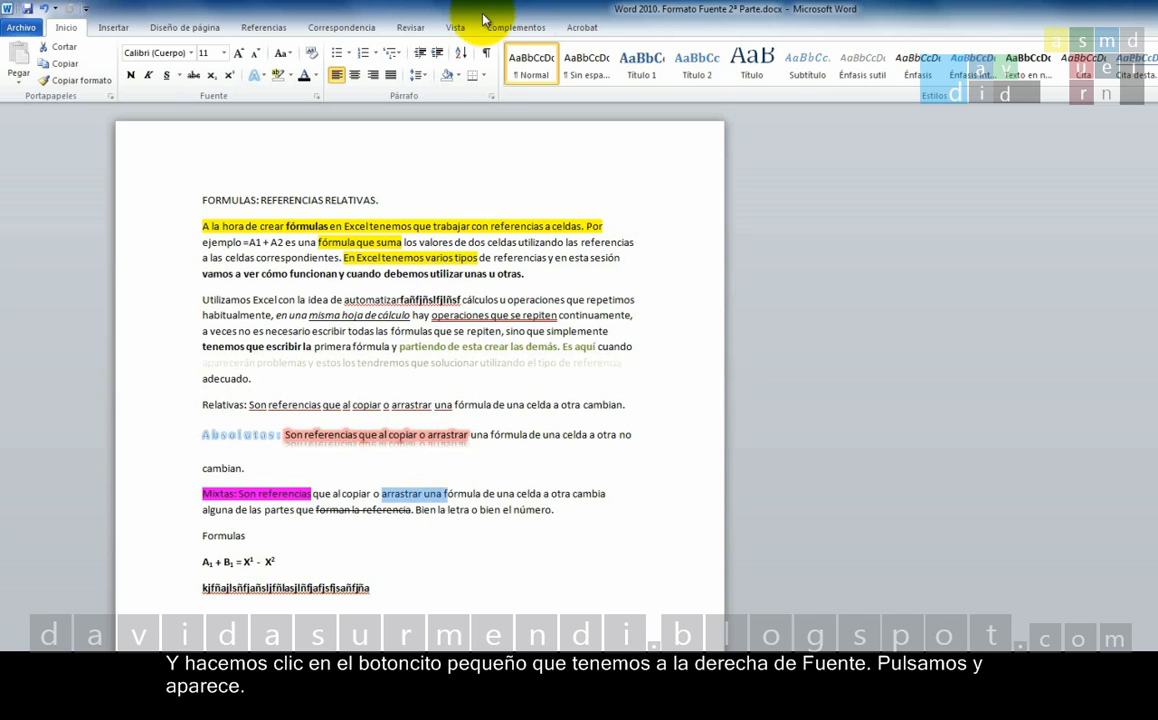
pyautogui.click(316, 98)
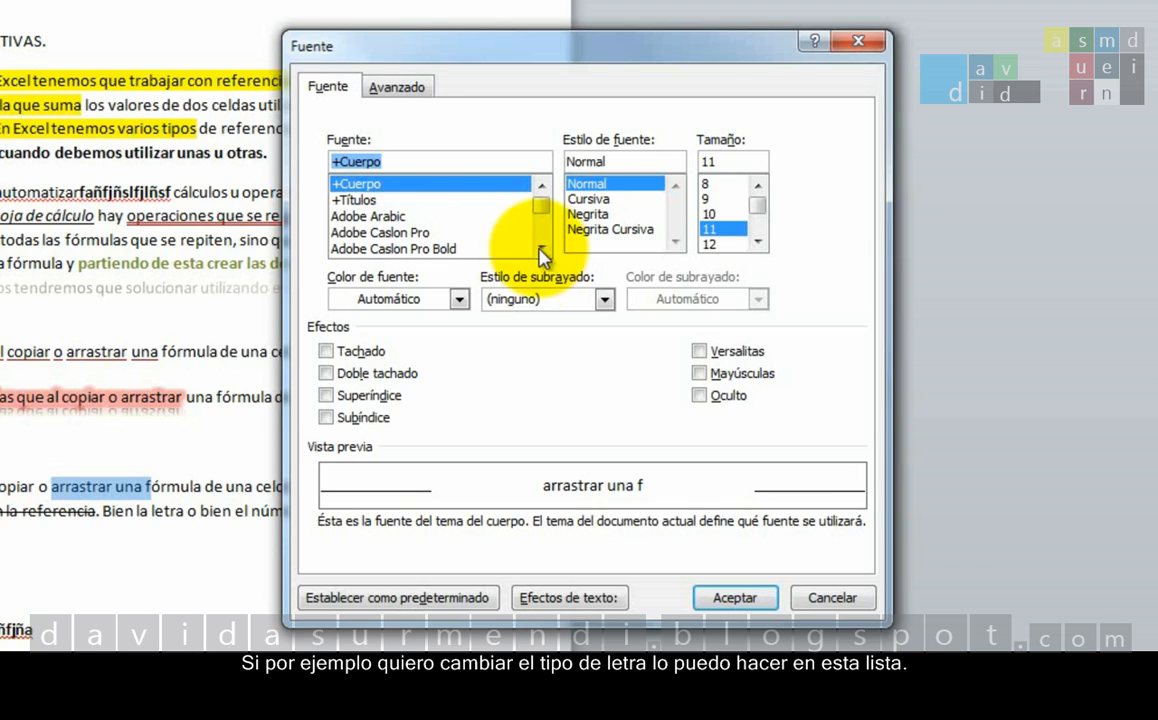
pyautogui.click(597, 307)
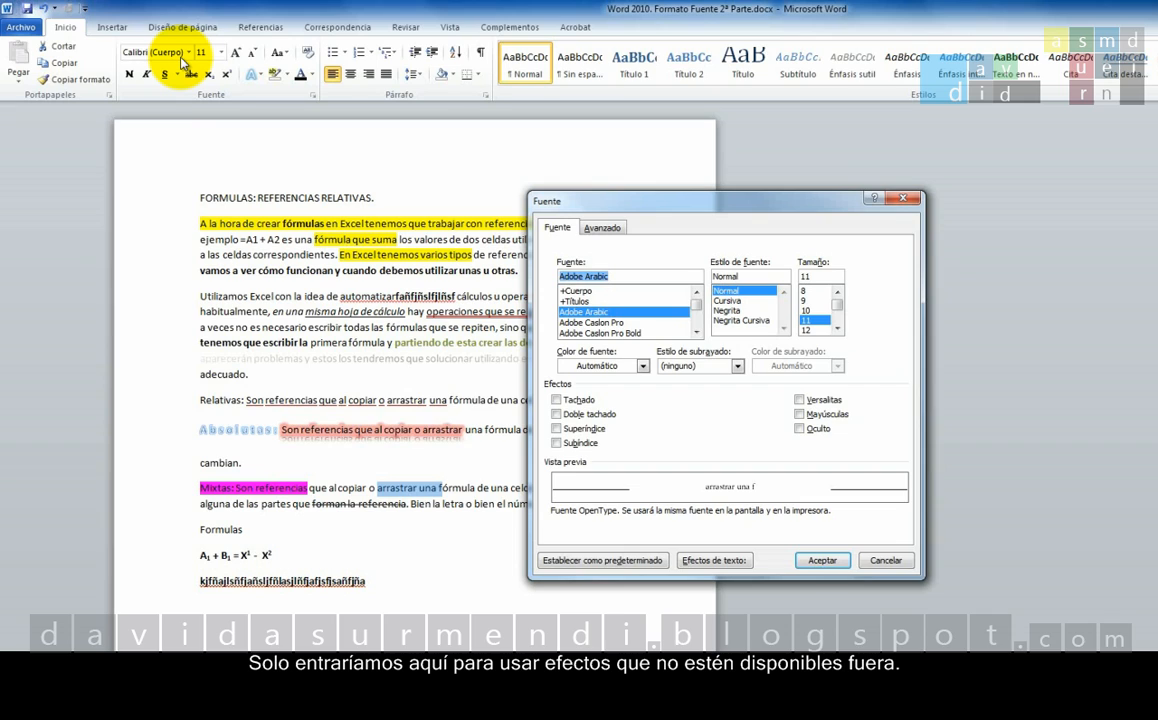
pyautogui.click(578, 290)
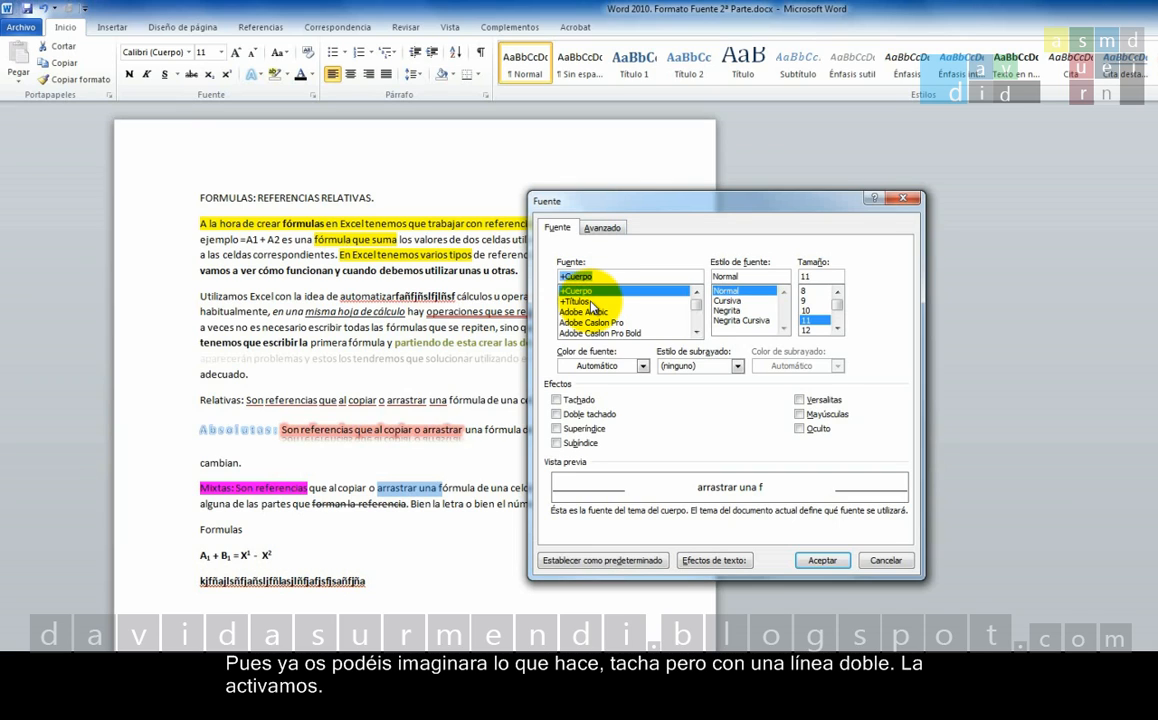
pyautogui.click(557, 414)
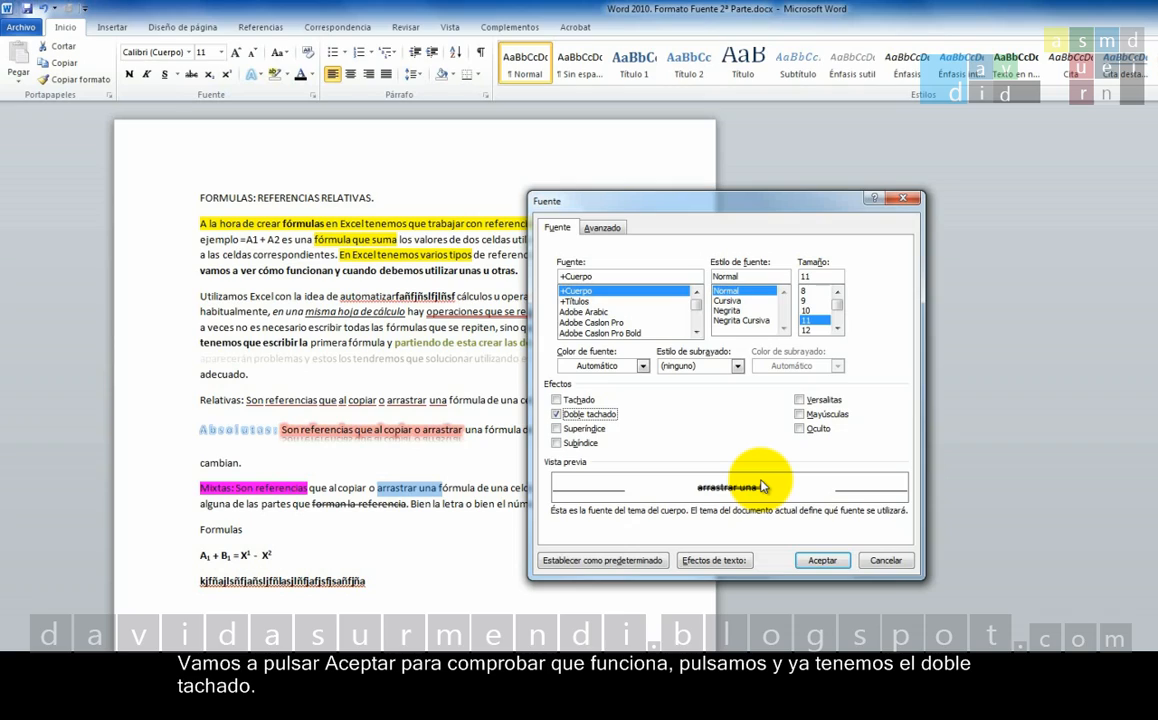
pyautogui.click(808, 561)
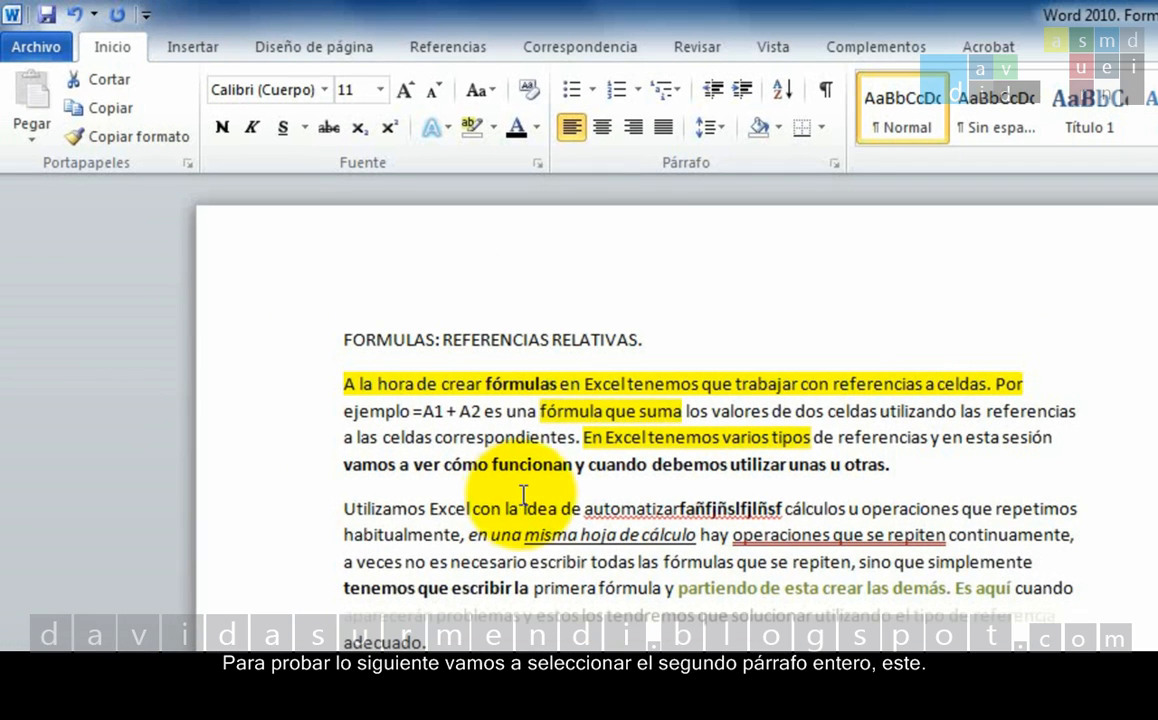
# Apply the Oculto font effect to the whole first paragraph below the title.
pyautogui.doubleClick(261, 427)
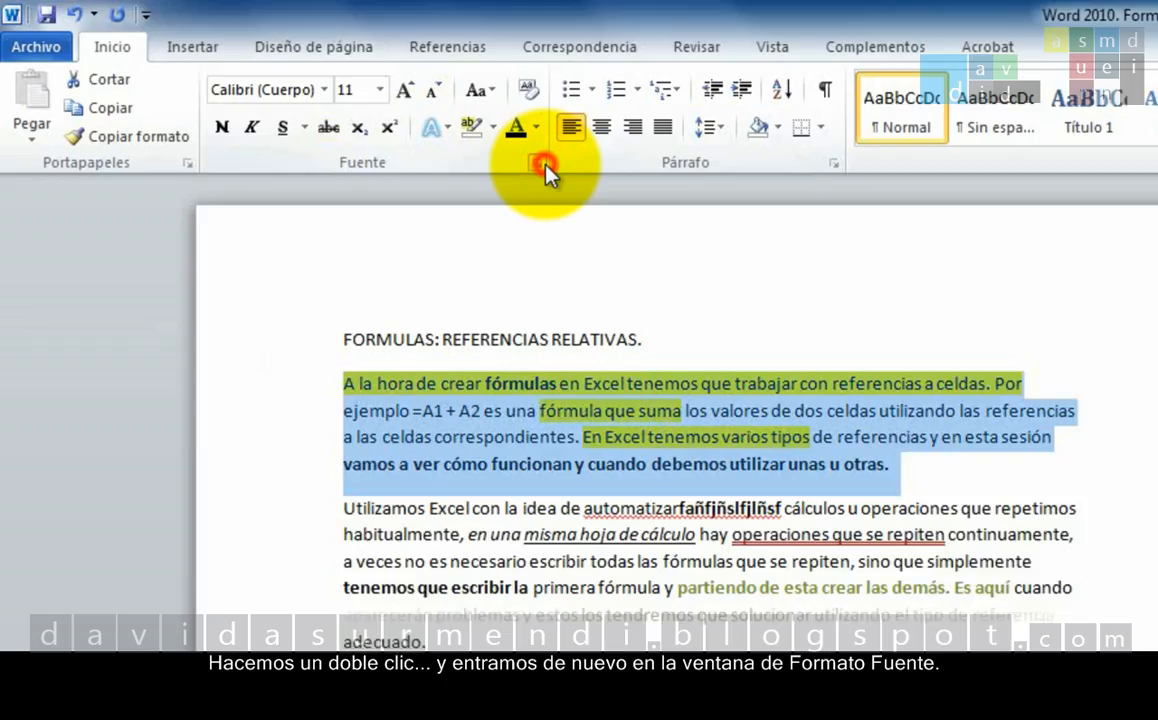
pyautogui.click(538, 163)
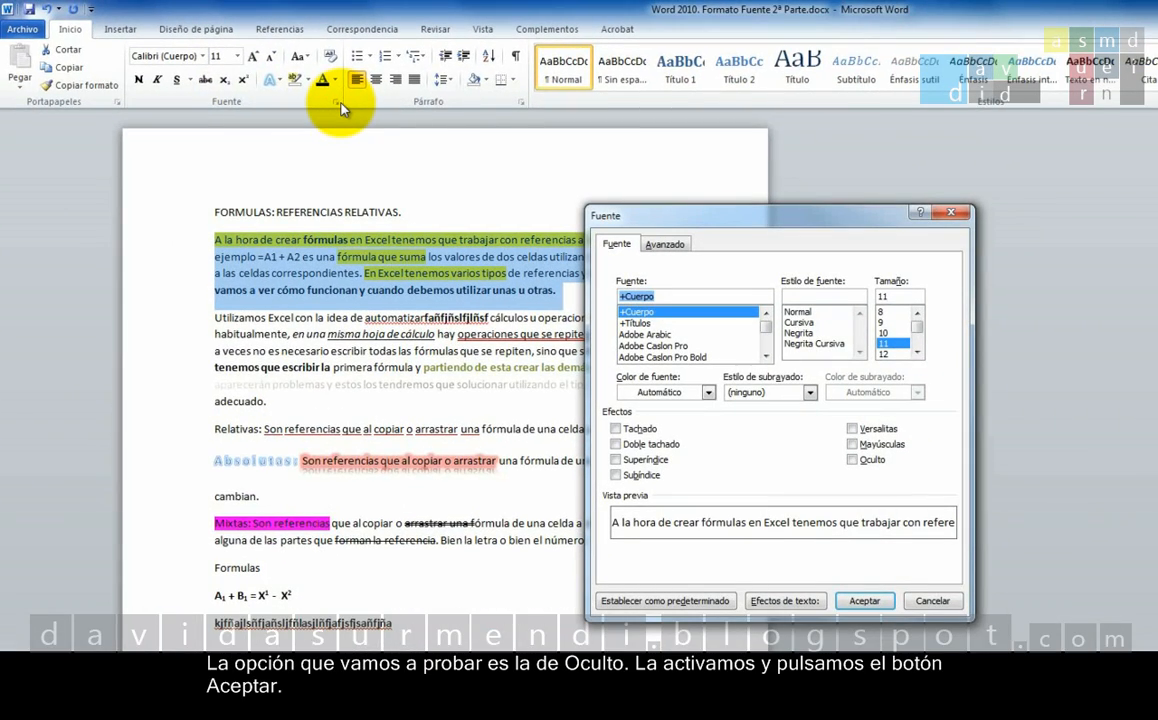
pyautogui.click(853, 460)
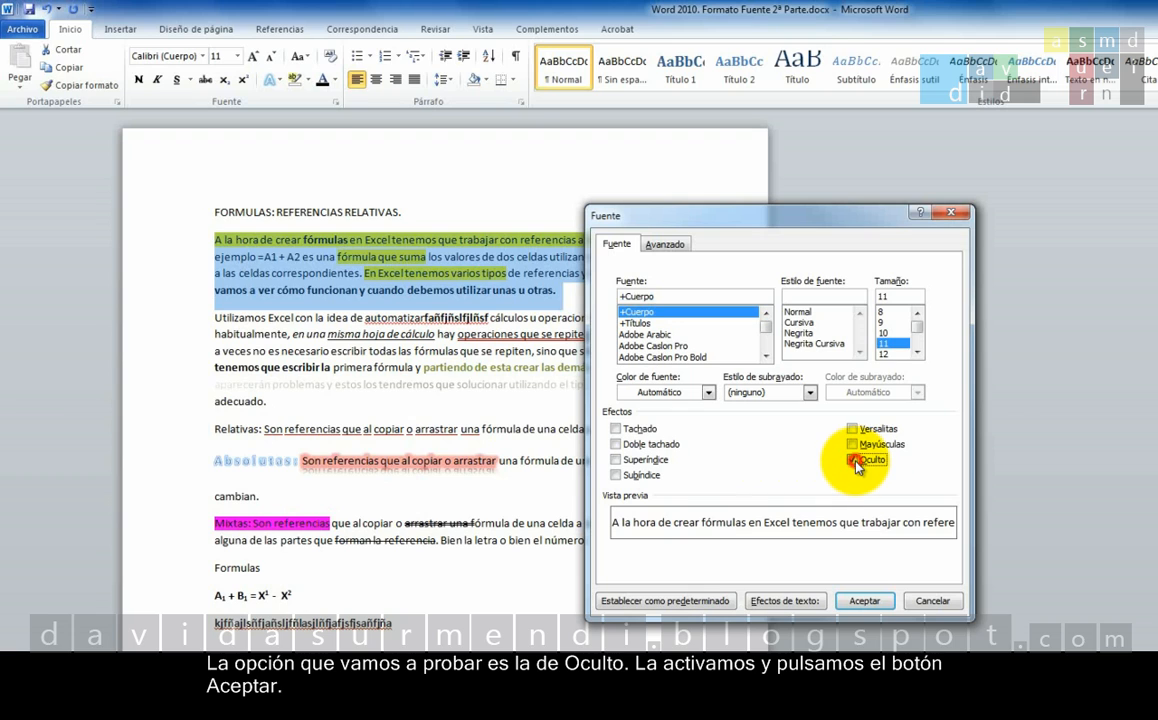
pyautogui.click(855, 603)
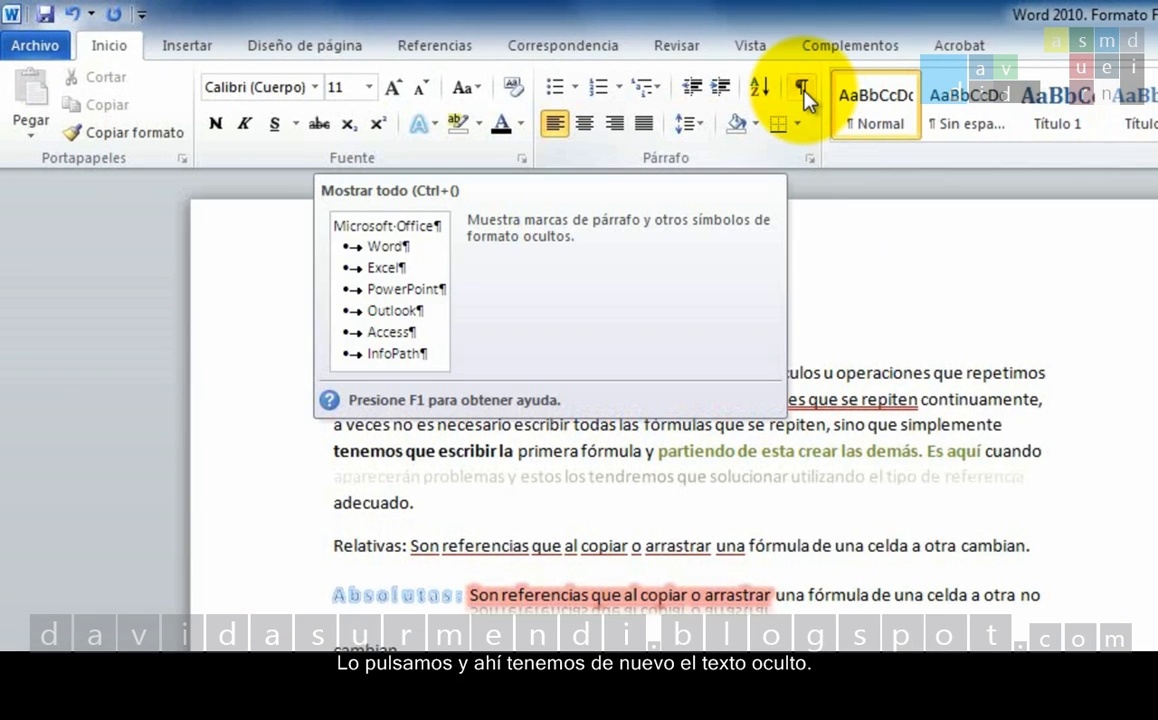
# Toggle the display of formatting marks on and off several times to check the hidden paragraph, leaving the marks shown.
pyautogui.click(803, 92)
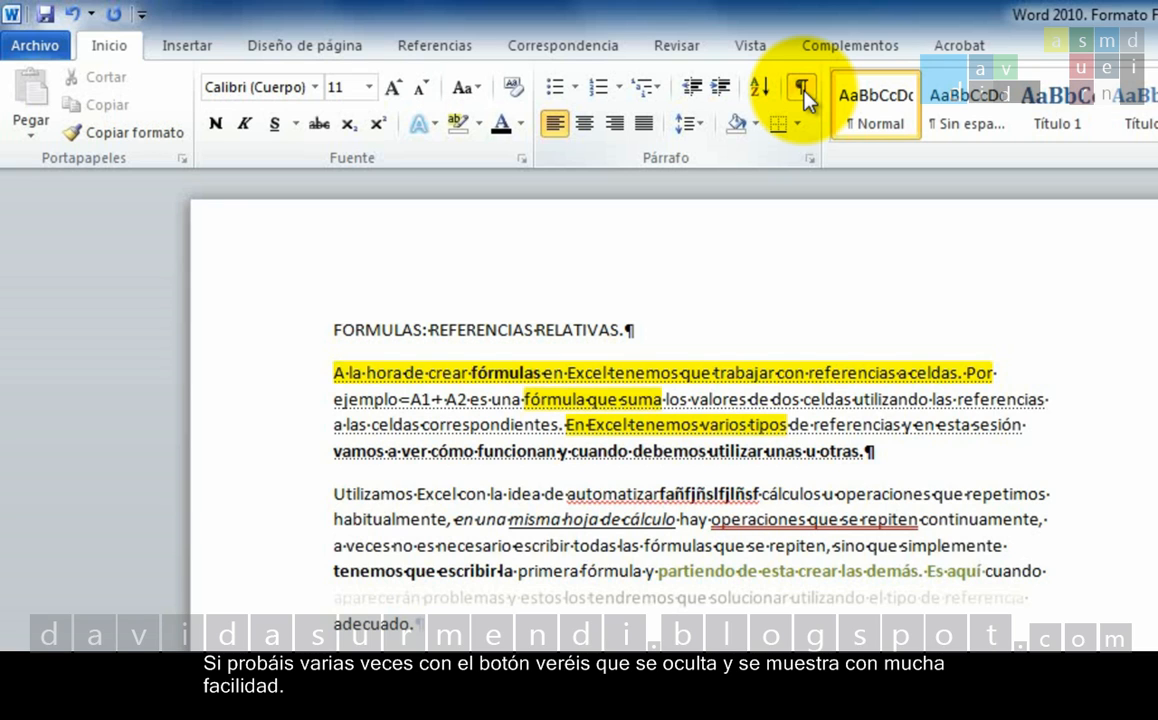
pyautogui.click(803, 90)
pyautogui.click(803, 90)
pyautogui.click(803, 90)
pyautogui.click(803, 90)
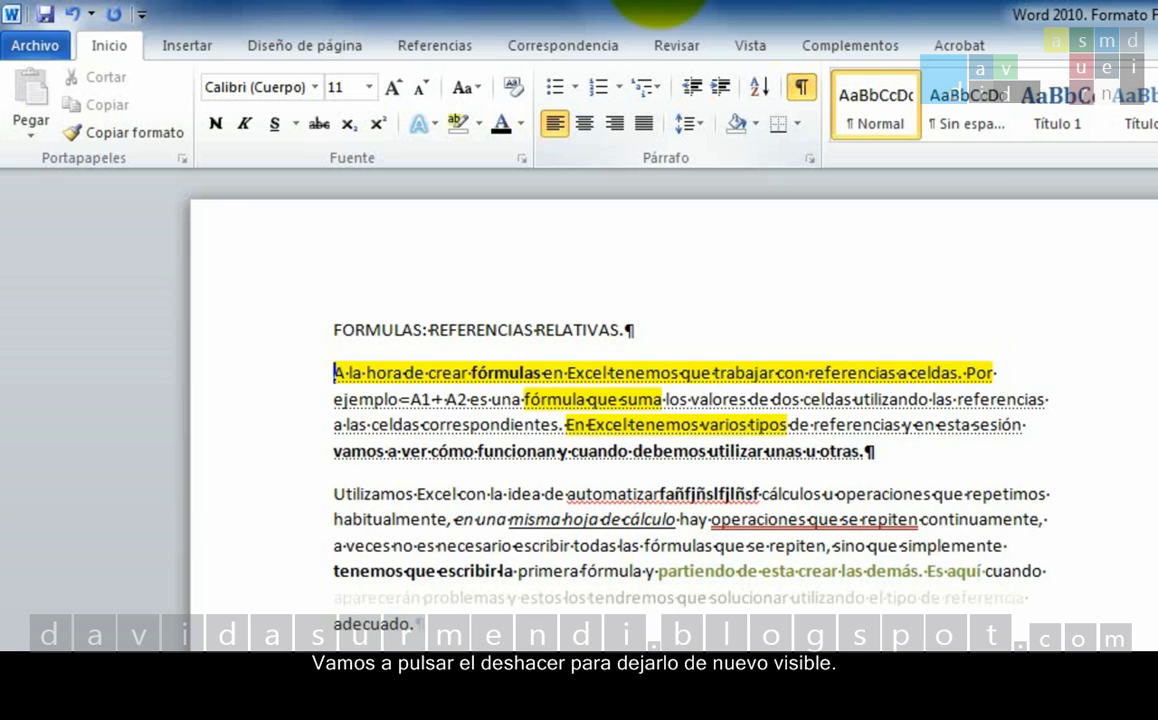
# Undo the Oculto effect on the first paragraph and turn off the display of formatting marks.
pyautogui.click(74, 15)
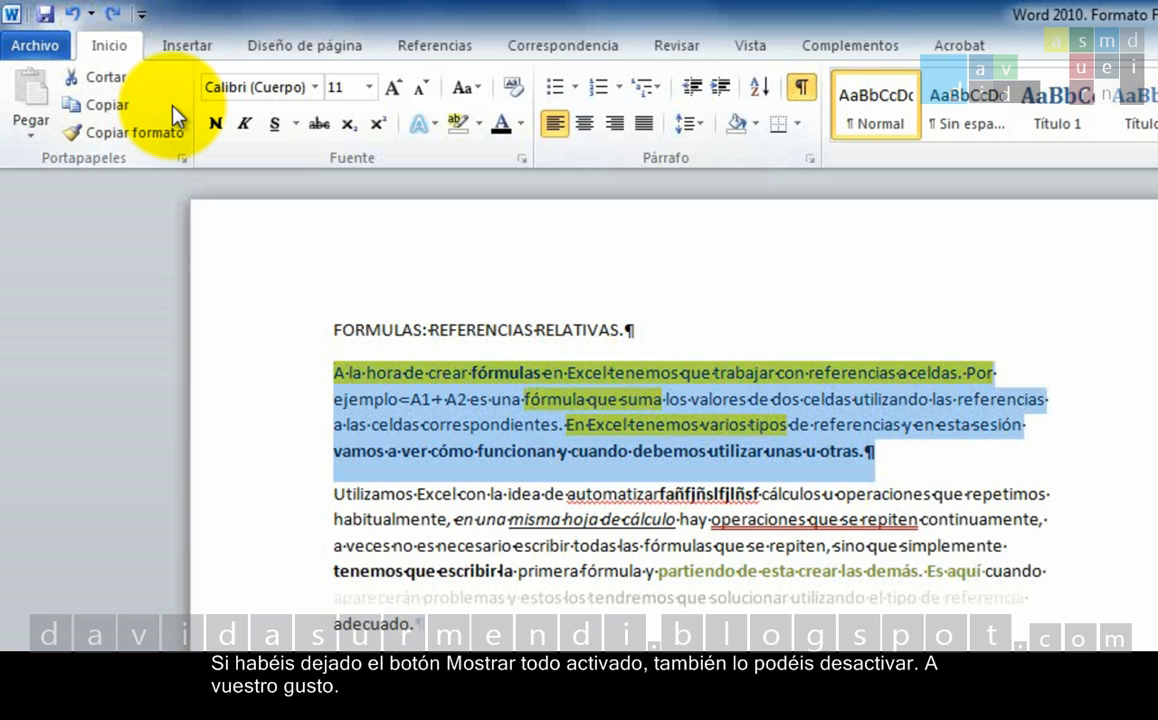
pyautogui.click(802, 90)
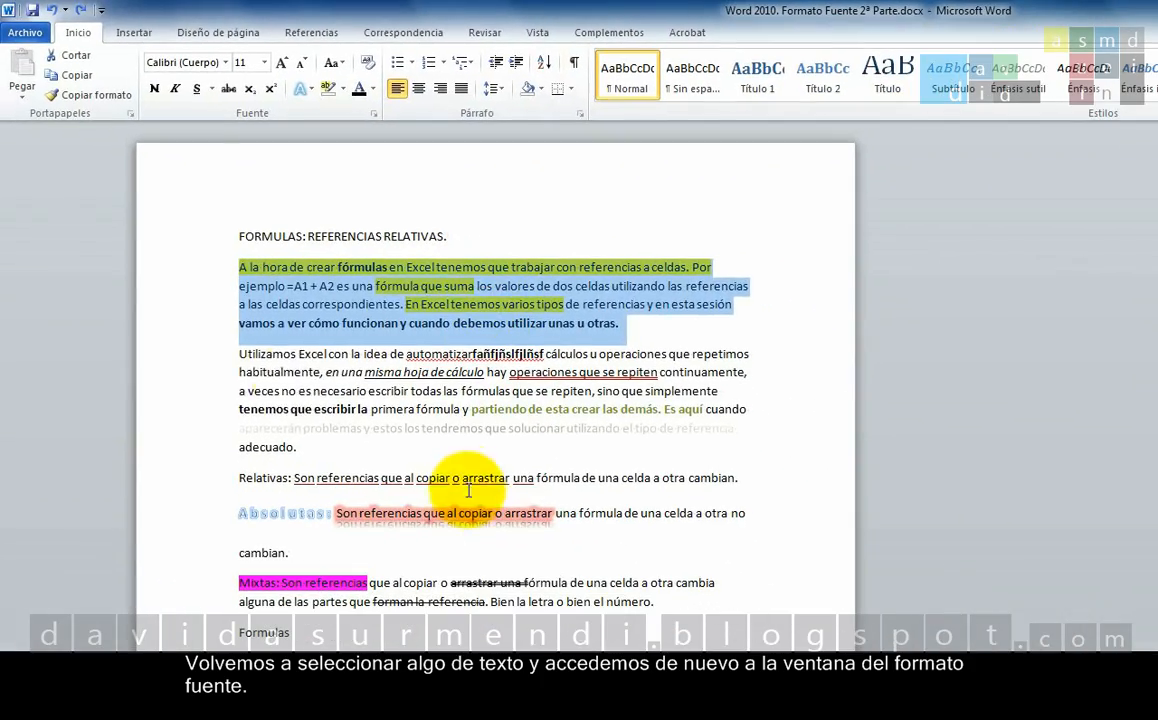
# Apply the Versalitas font effect to "a veces no" in the second paragraph.
pyautogui.moveTo(237, 391); pyautogui.dragTo(296, 391)
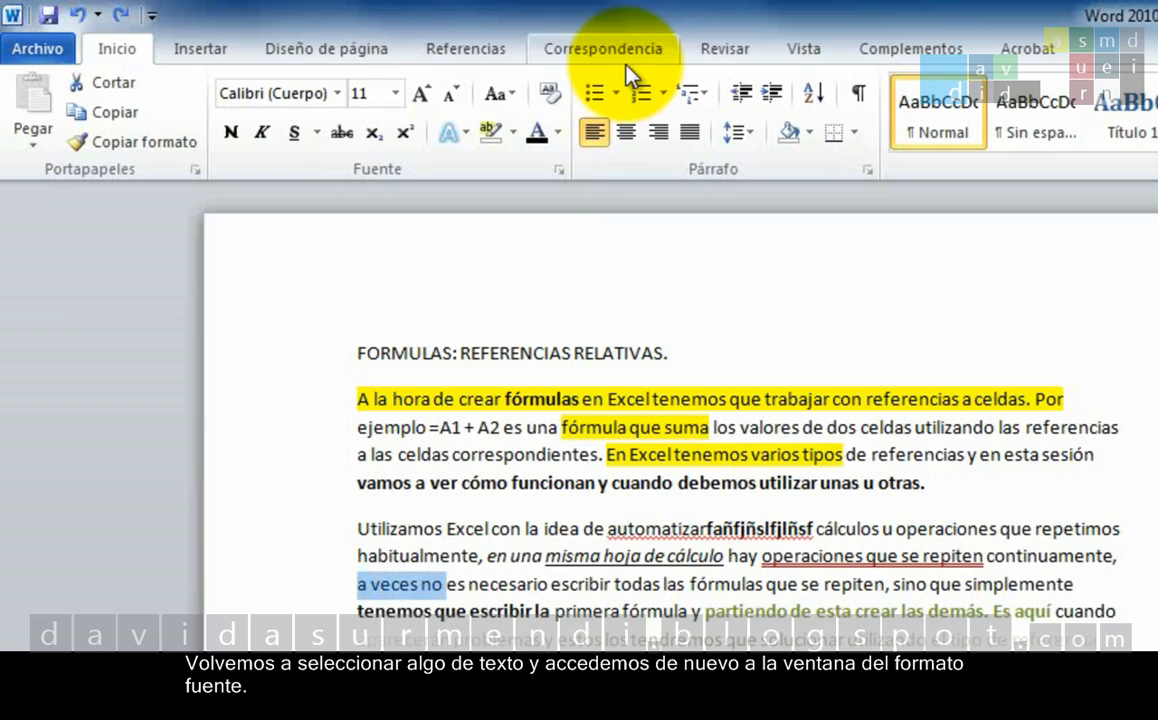
pyautogui.click(560, 170)
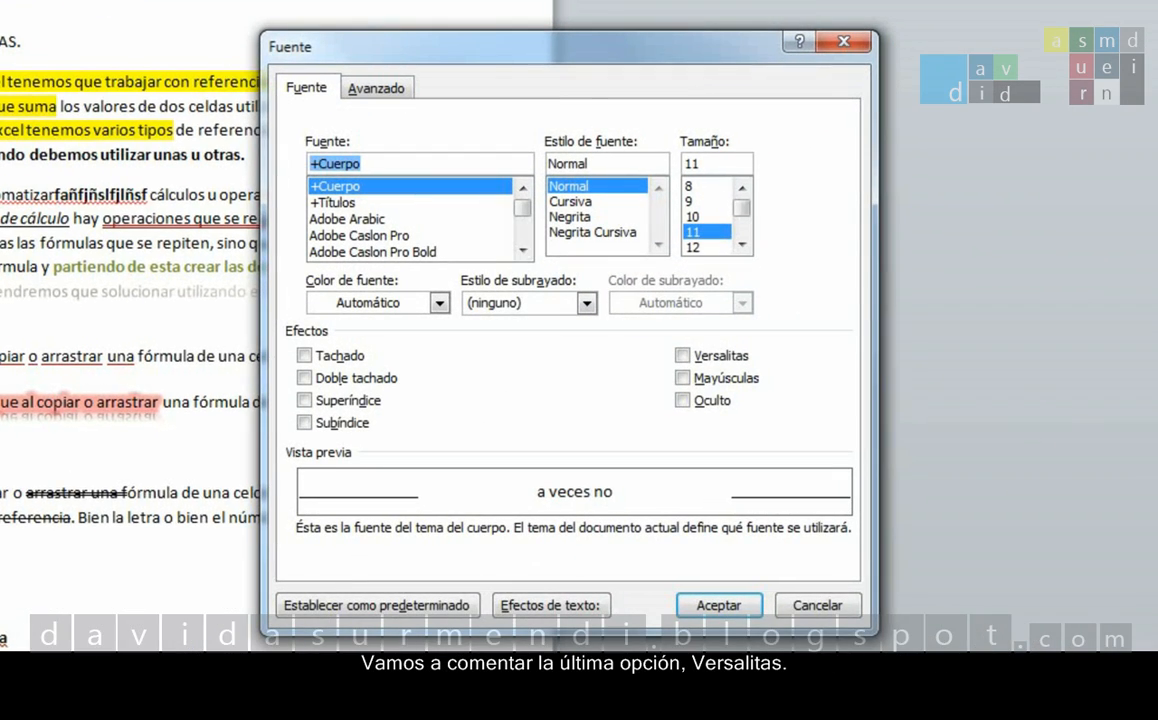
pyautogui.click(682, 356)
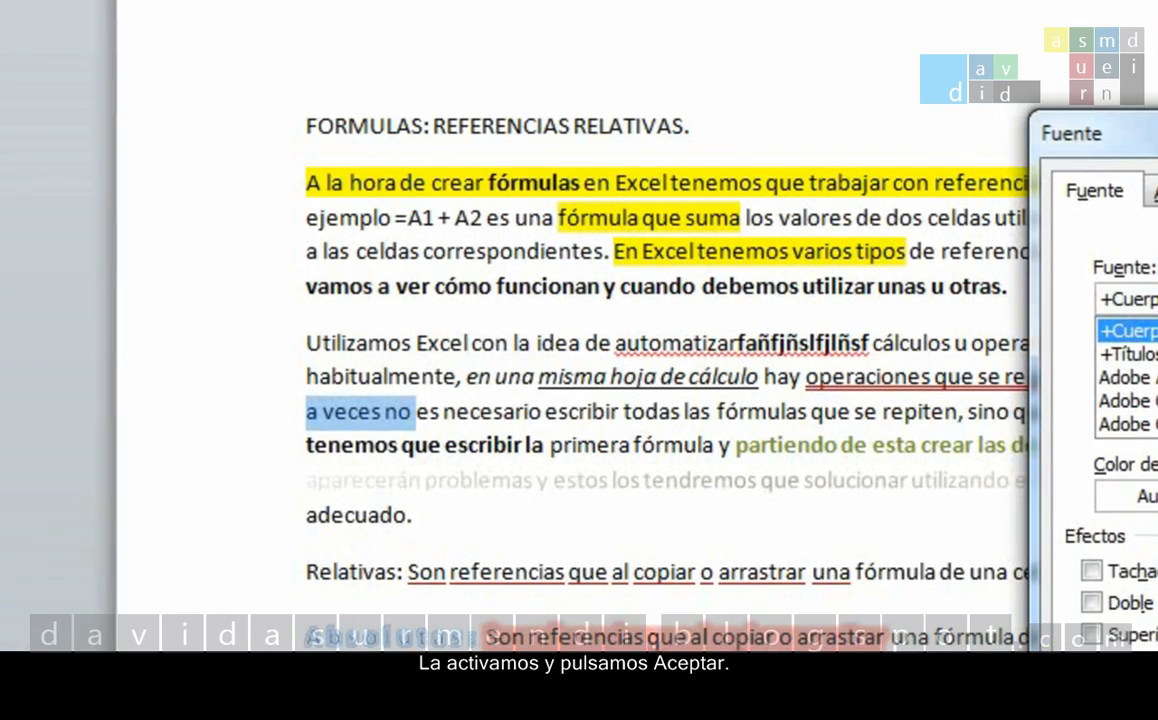
pyautogui.press('Return')
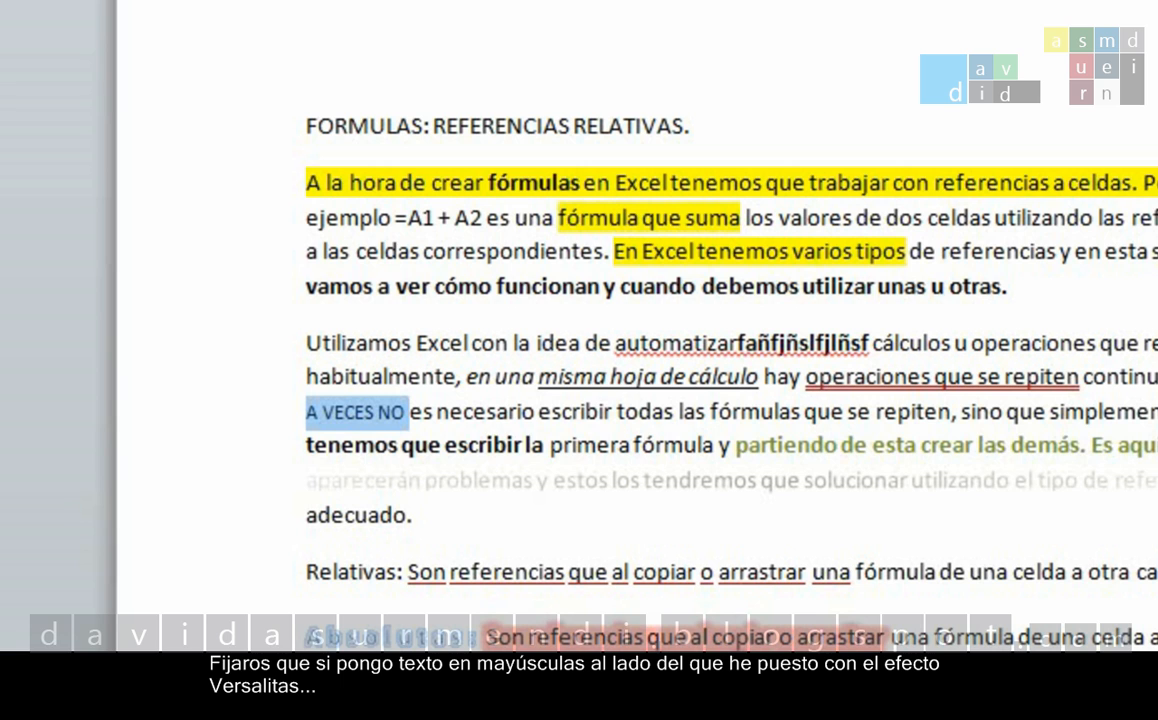
# Change "es necesario escribir" in the second paragraph to MAYÚSCULAS and deselect the text.
pyautogui.moveTo(409, 412); pyautogui.dragTo(607, 419)
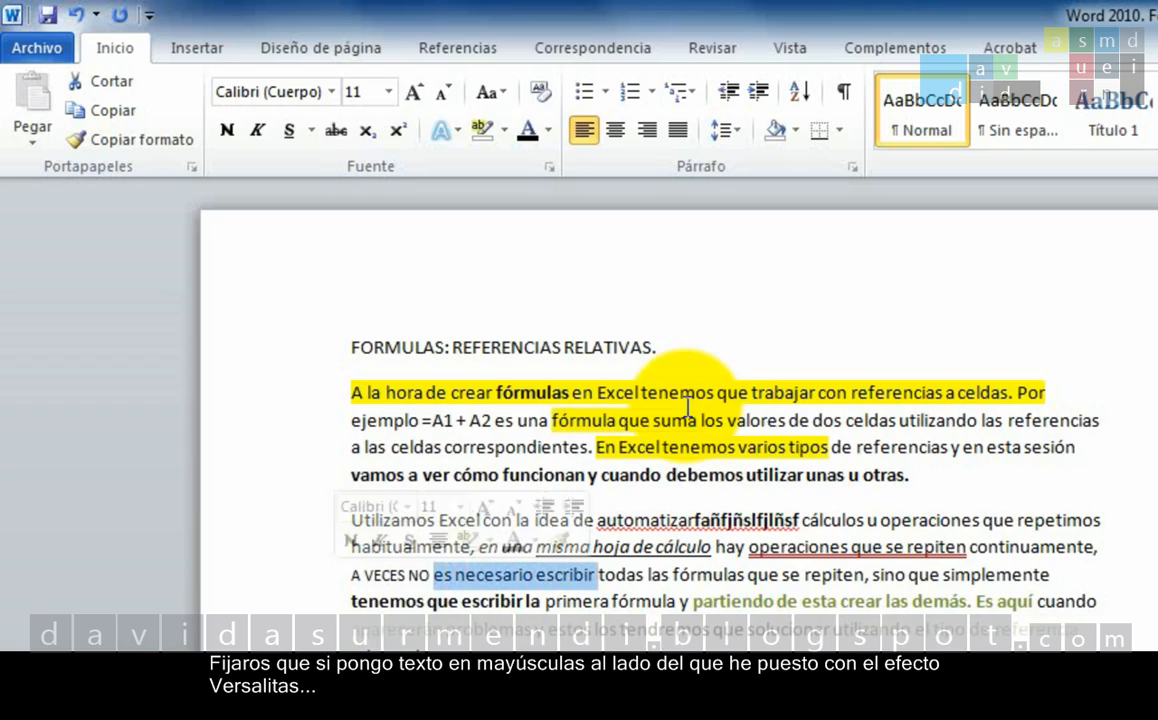
pyautogui.click(507, 94)
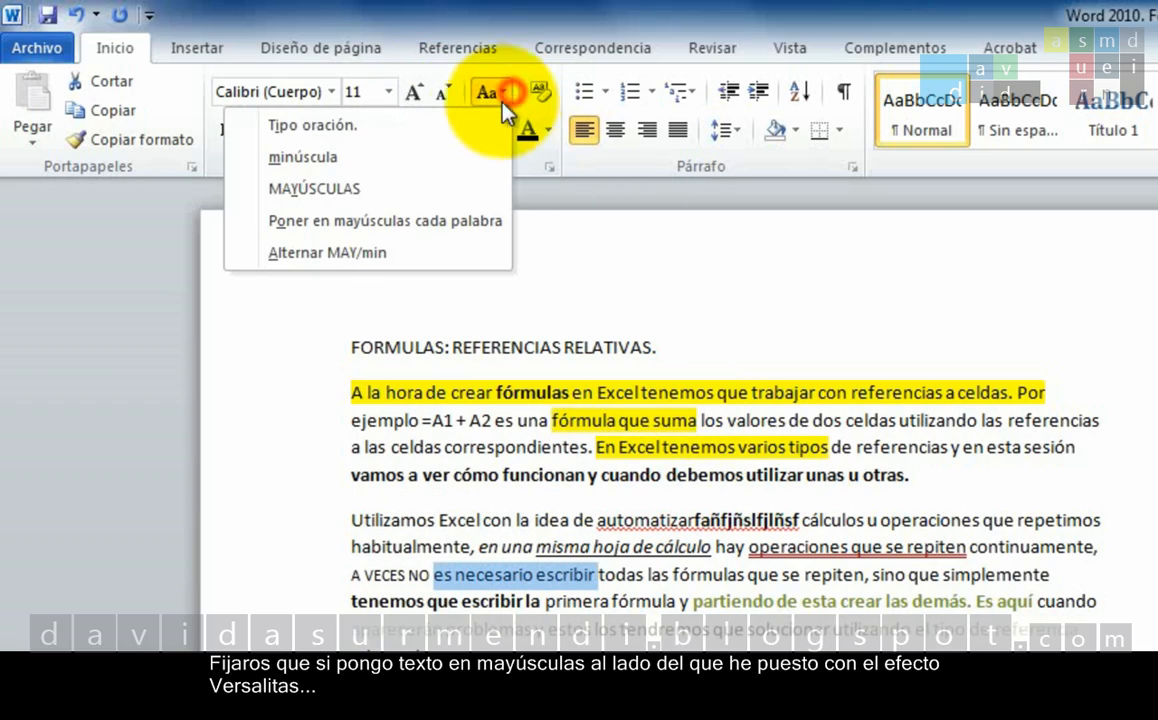
pyautogui.click(432, 189)
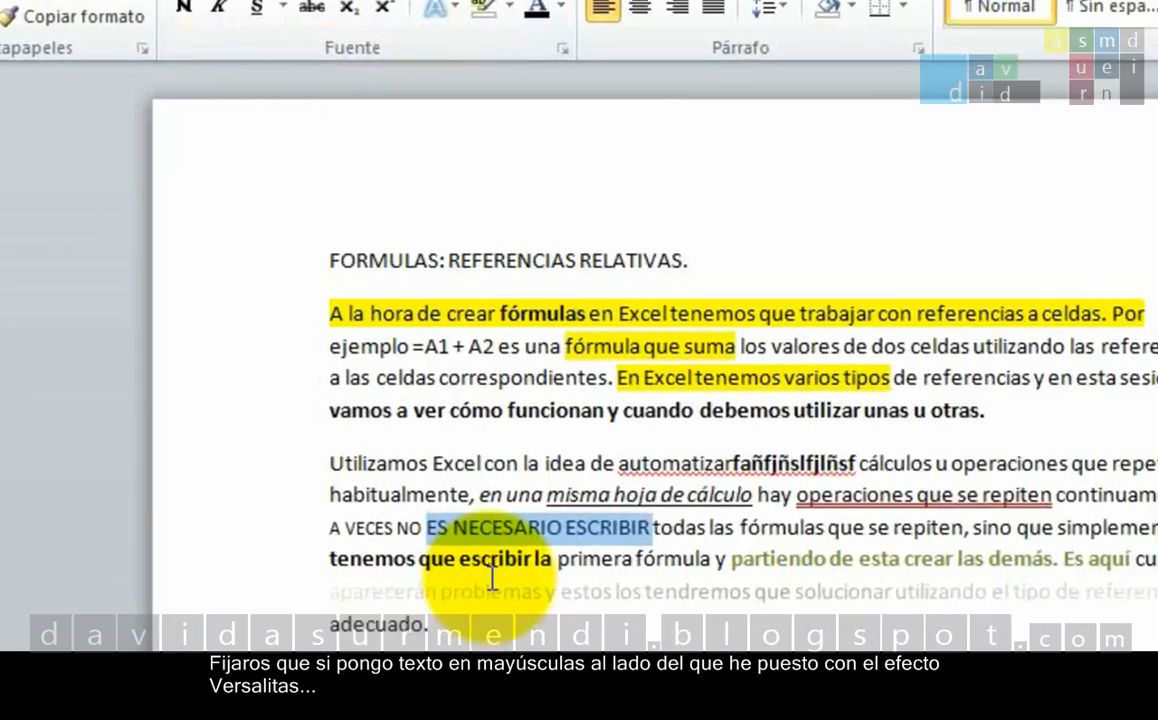
pyautogui.click(523, 631)
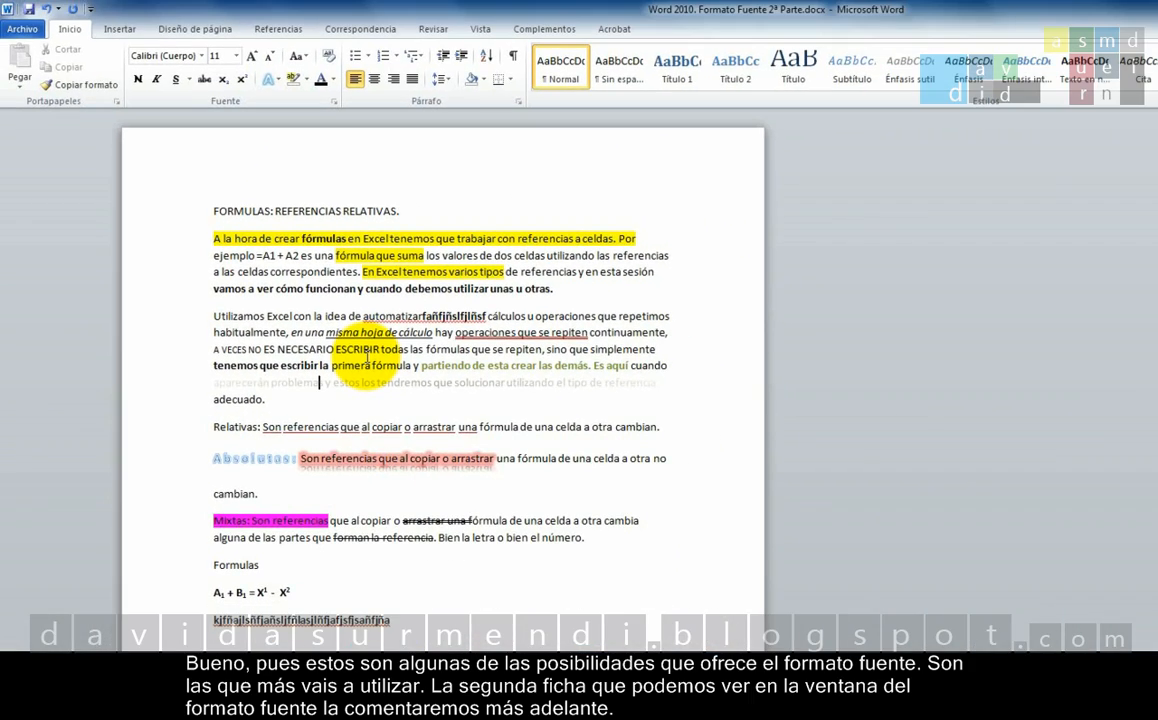
# View the advanced character spacing and OpenType settings of the font dialog and close it without applying changes.
pyautogui.click(321, 100)
pyautogui.click(645, 243)
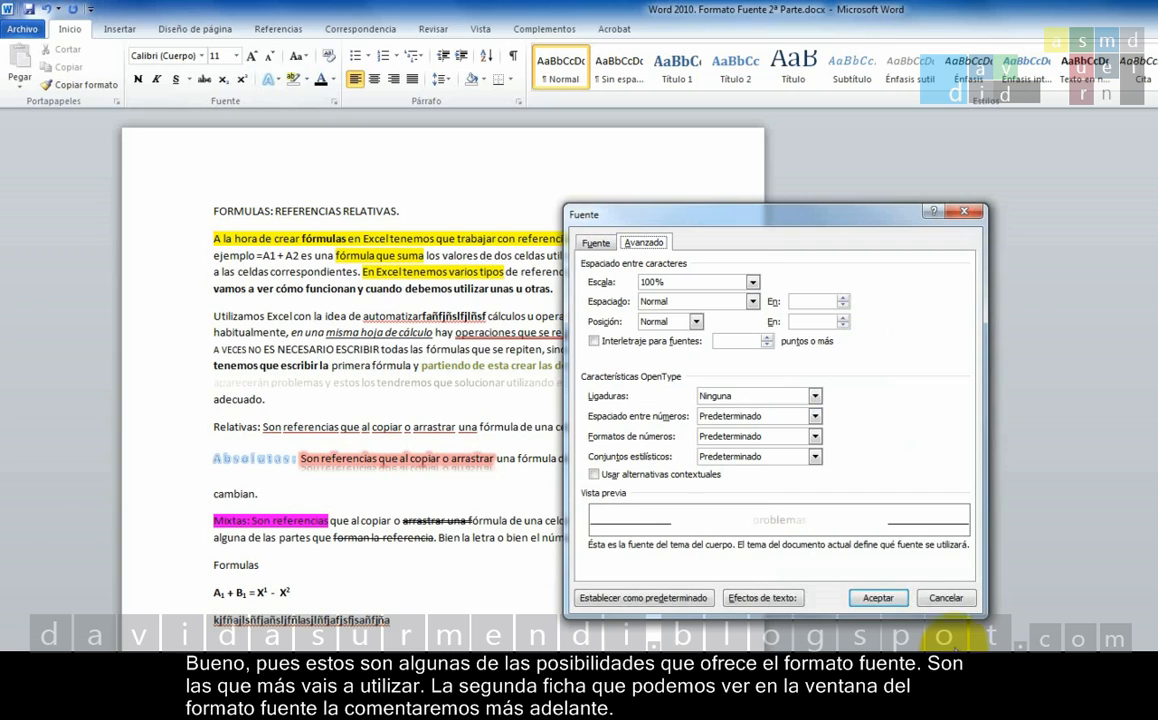
pyautogui.click(954, 604)
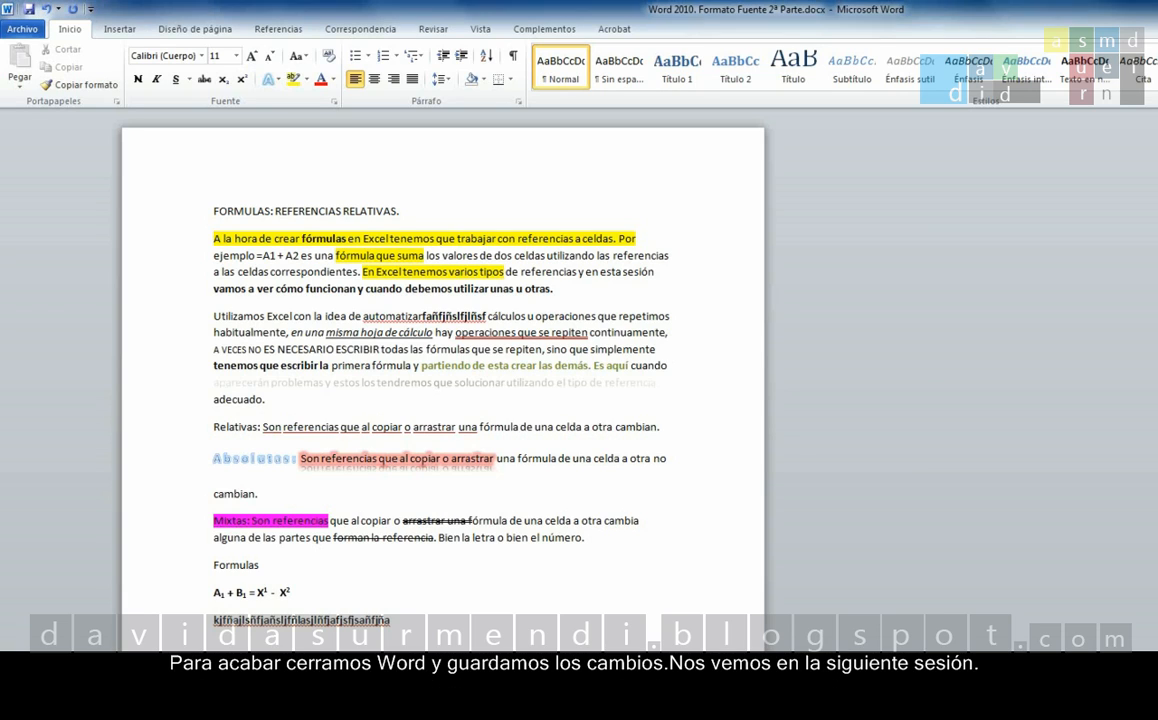
# Close Word, saving the changes to "Word 2010. Formato Fuente 2ª Parte.docx".
pyautogui.hotkey('alt', 'F4')
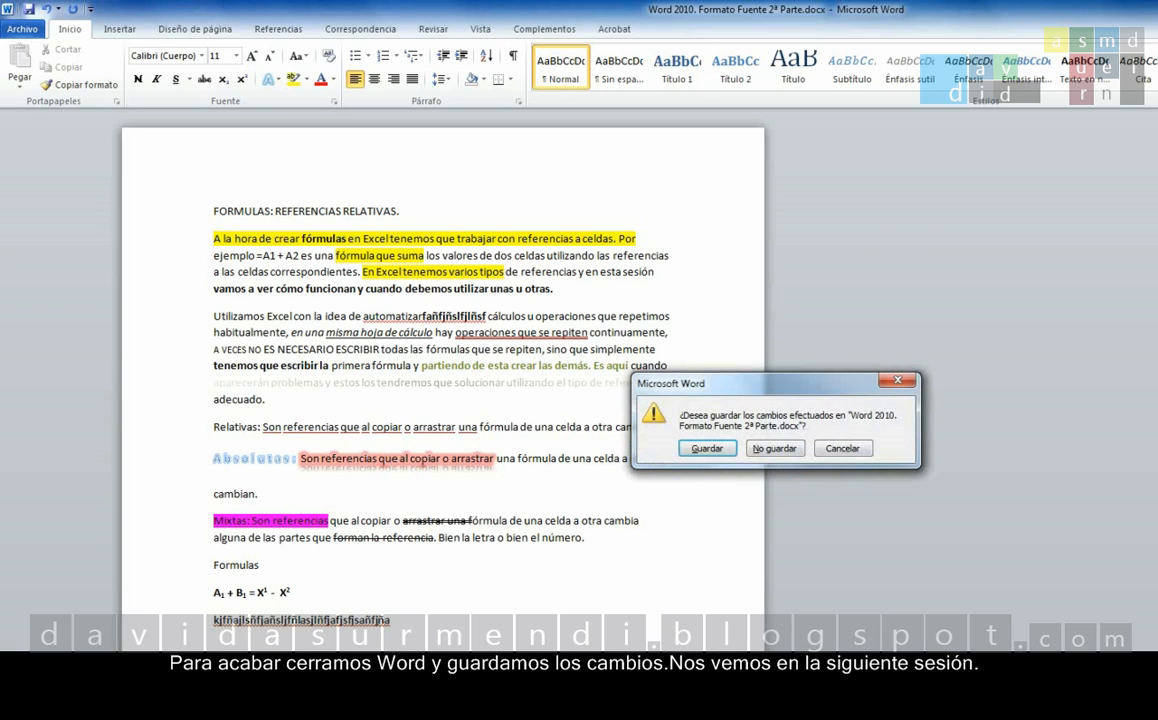
pyautogui.click(695, 450)
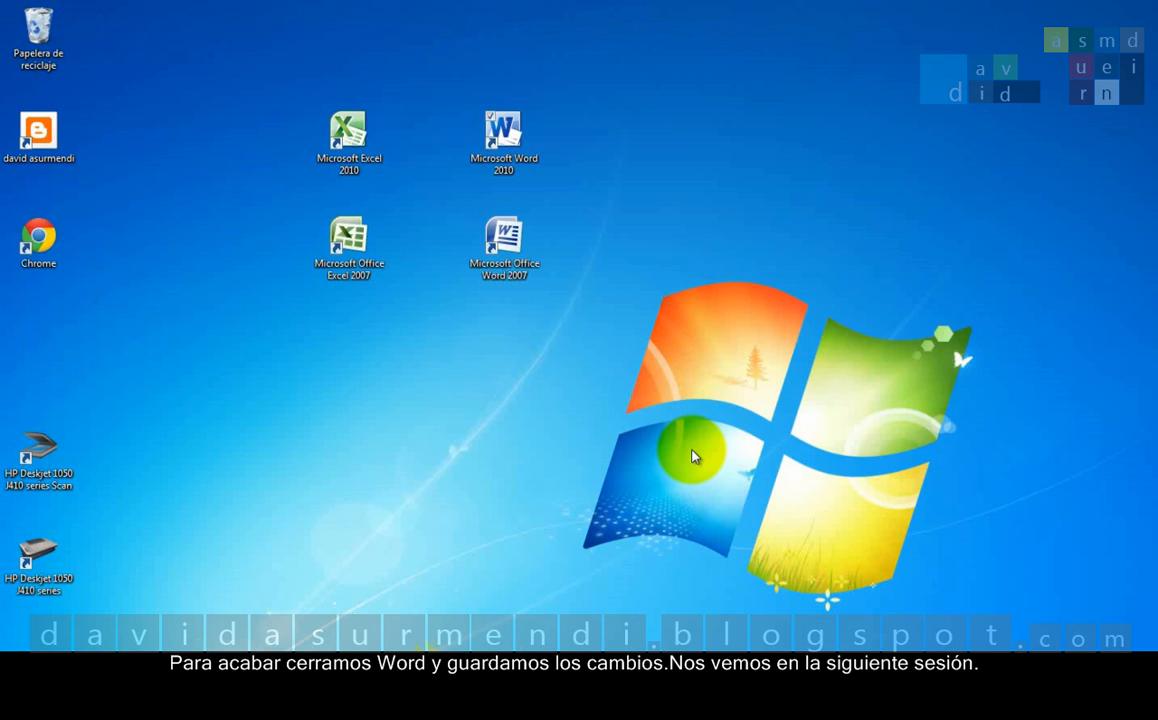